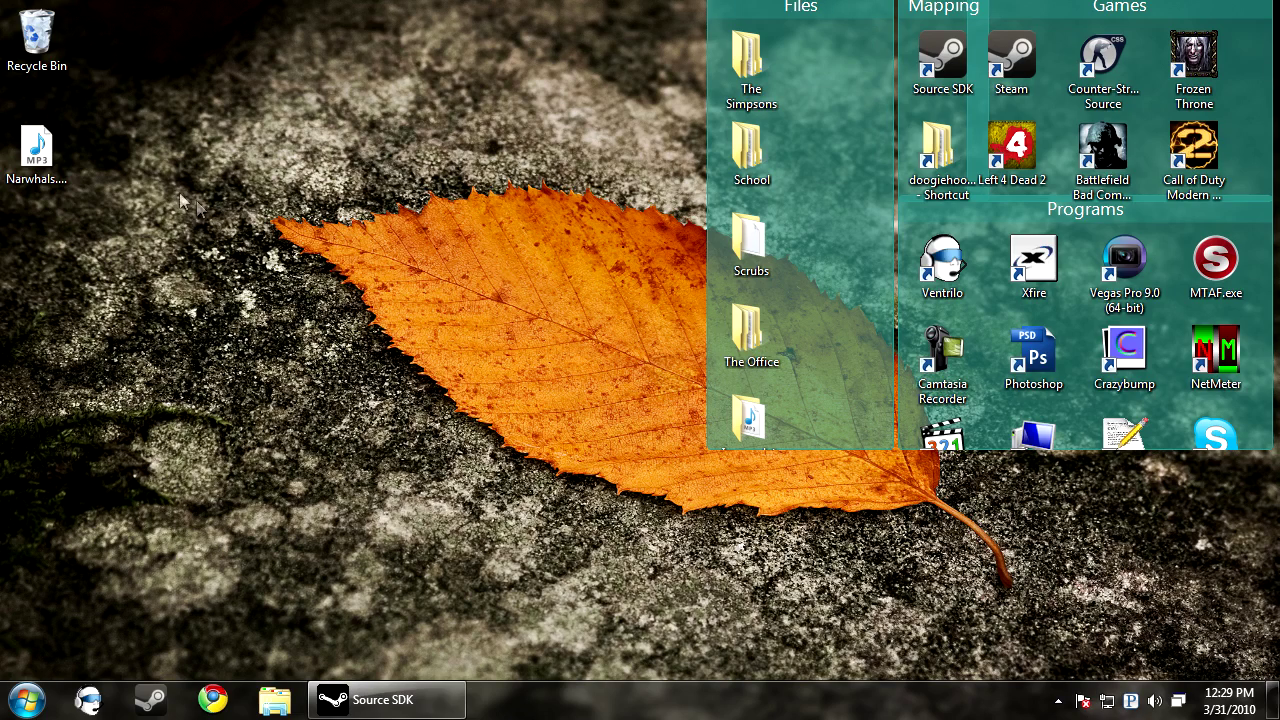
Visit the YouTube to MP3 converter site in a browser, then close the browser
click(55, 156)
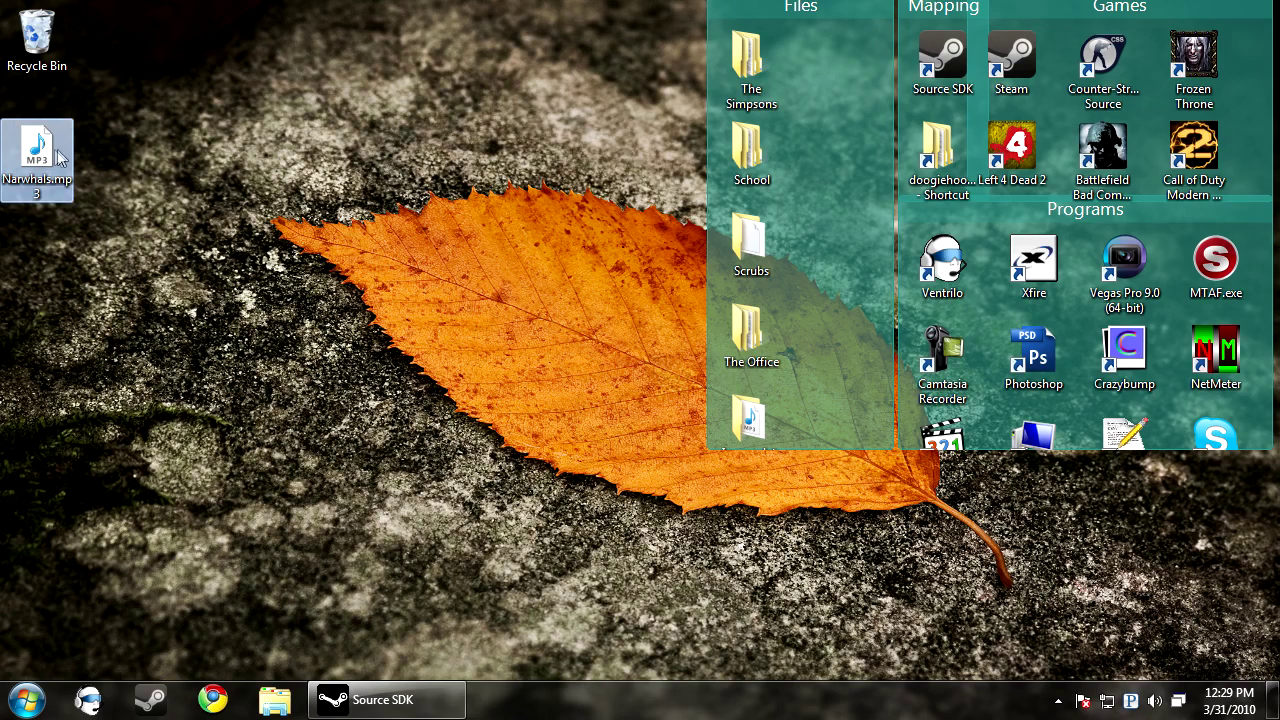
click(318, 268)
click(214, 700)
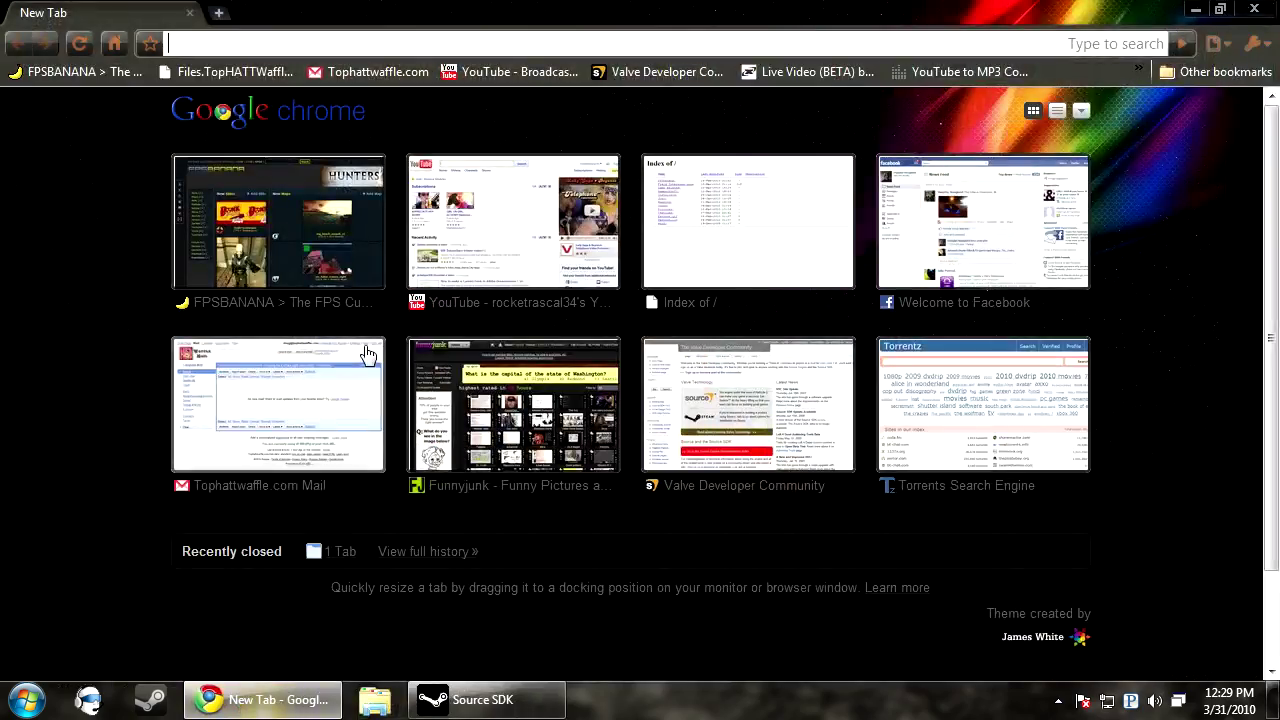
click(918, 72)
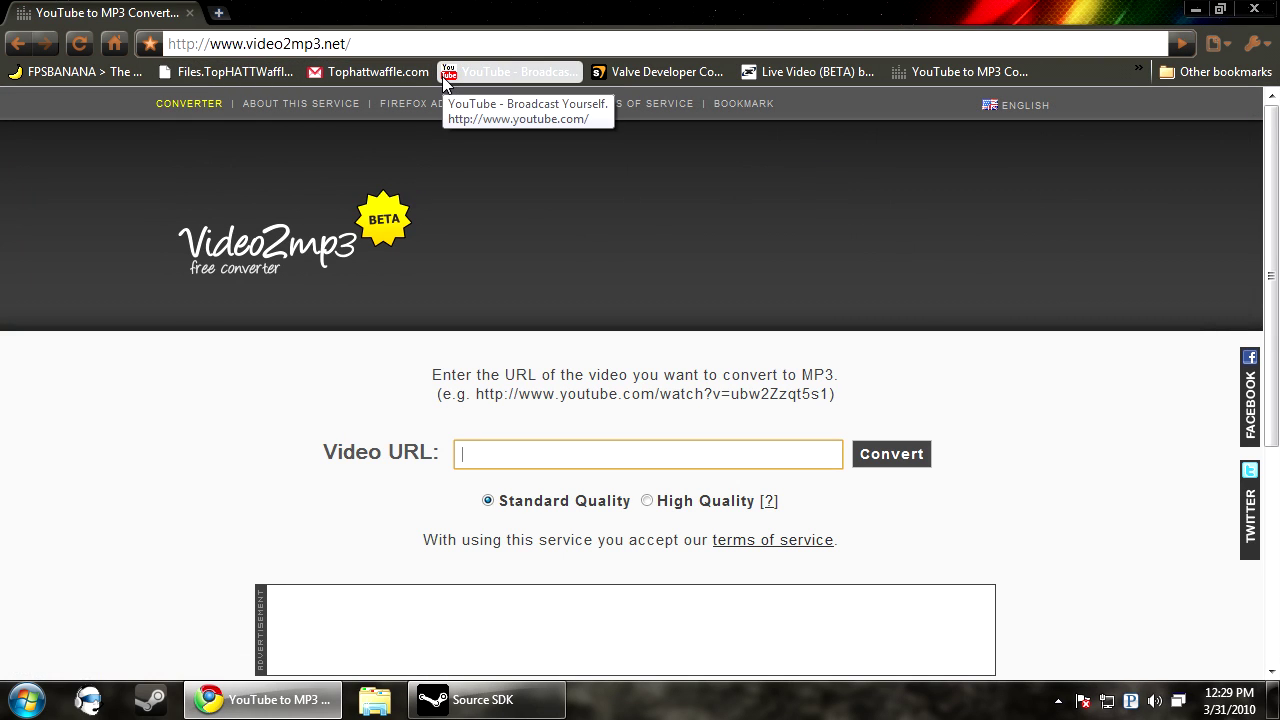
click(543, 457)
click(995, 533)
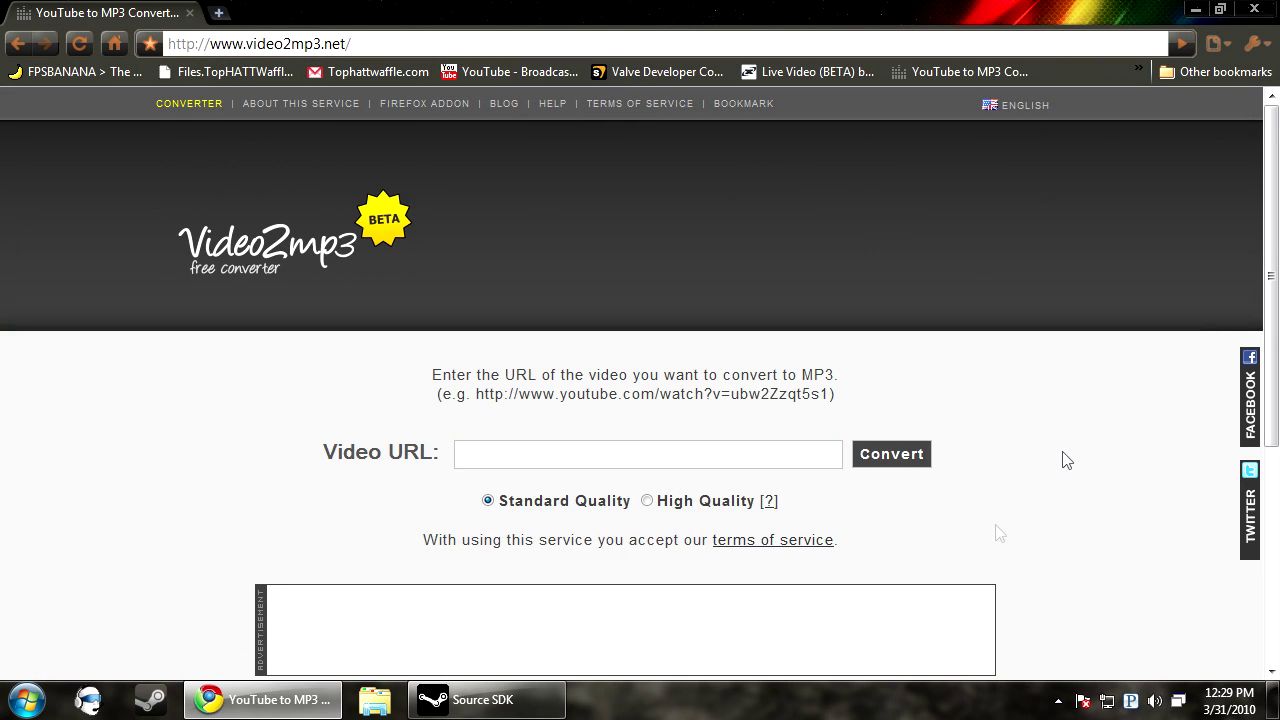
click(1254, 8)
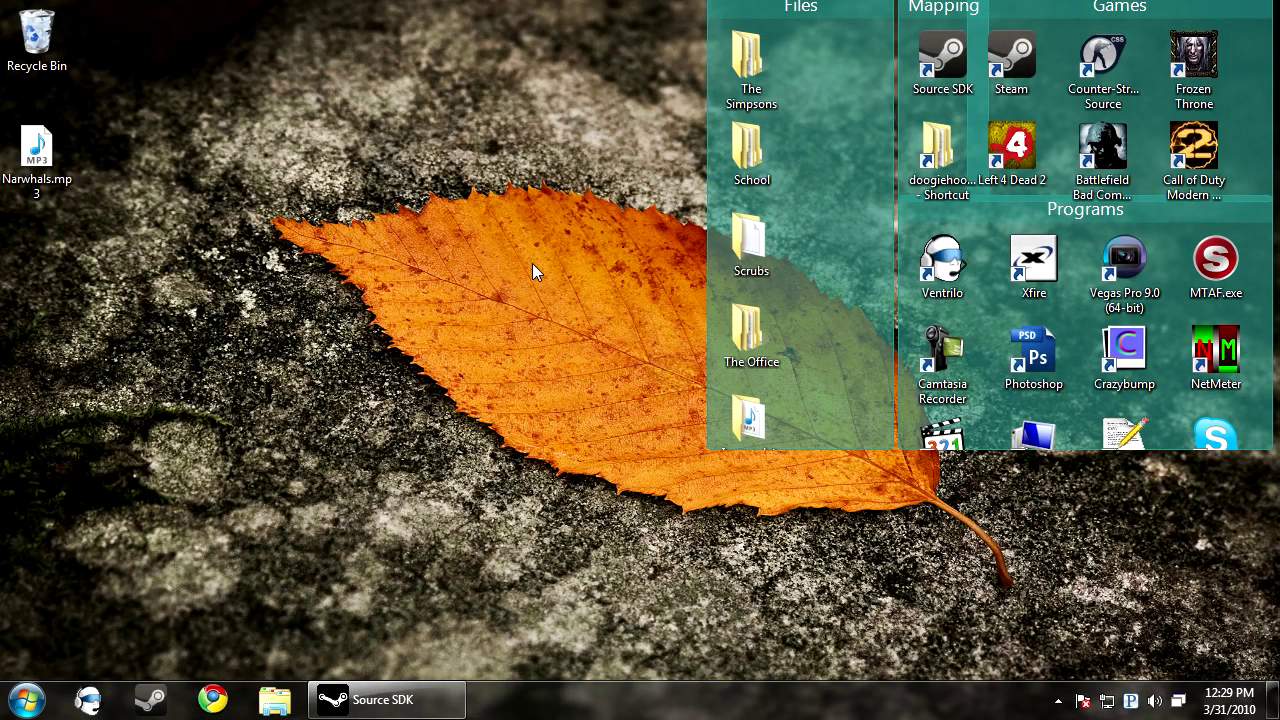
Browse from the doogiehoogie shortcut to counter-strike source\cstrike\sound and widen the window
click(938, 145)
double_click(938, 145)
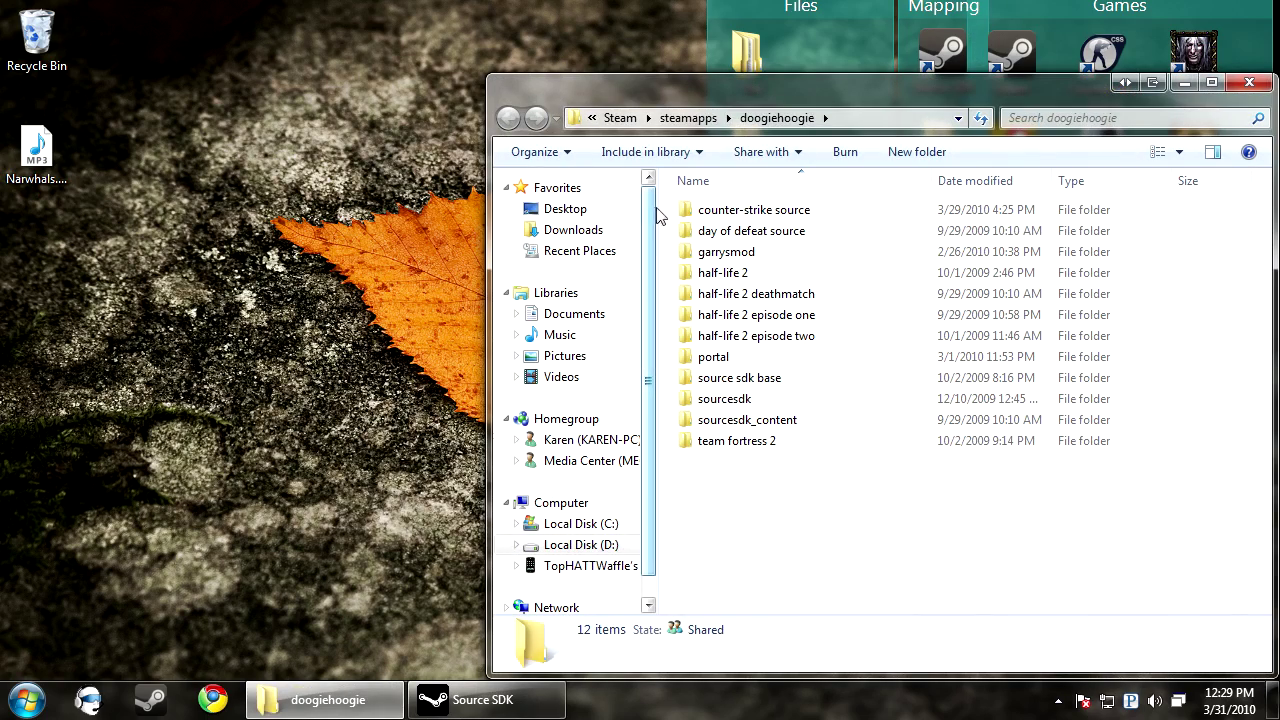
double_click(700, 208)
double_click(733, 241)
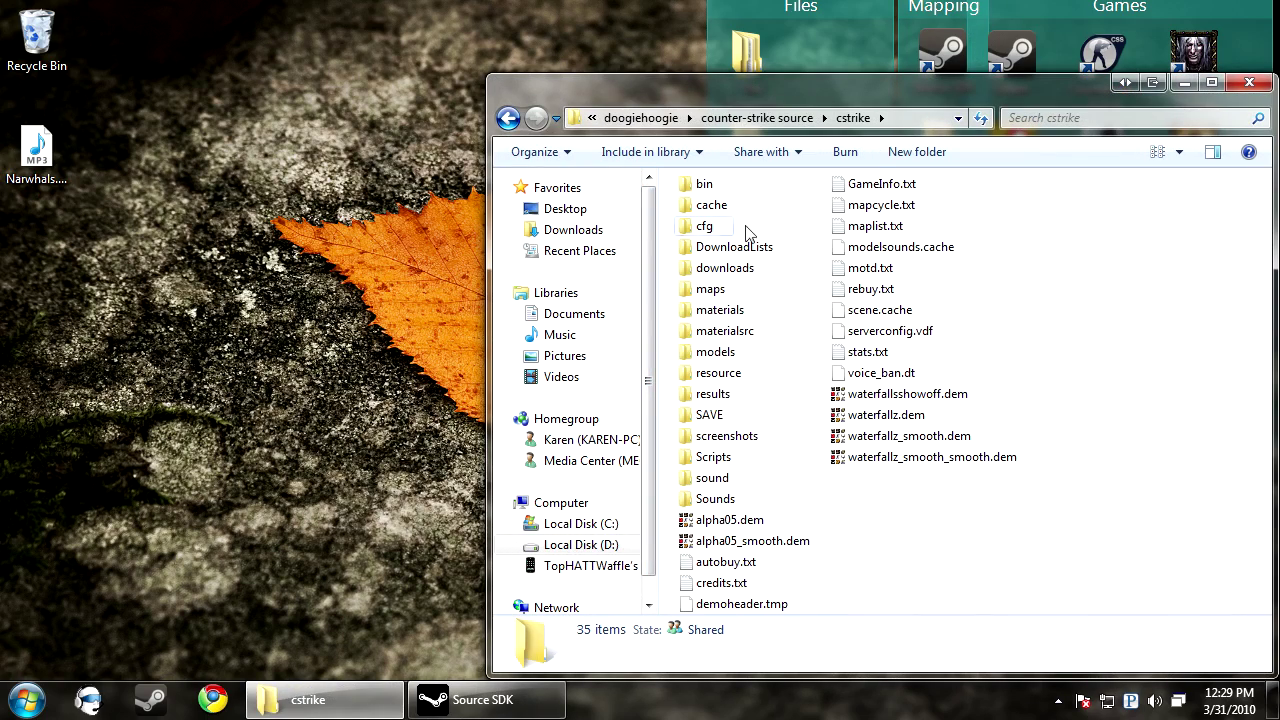
double_click(712, 479)
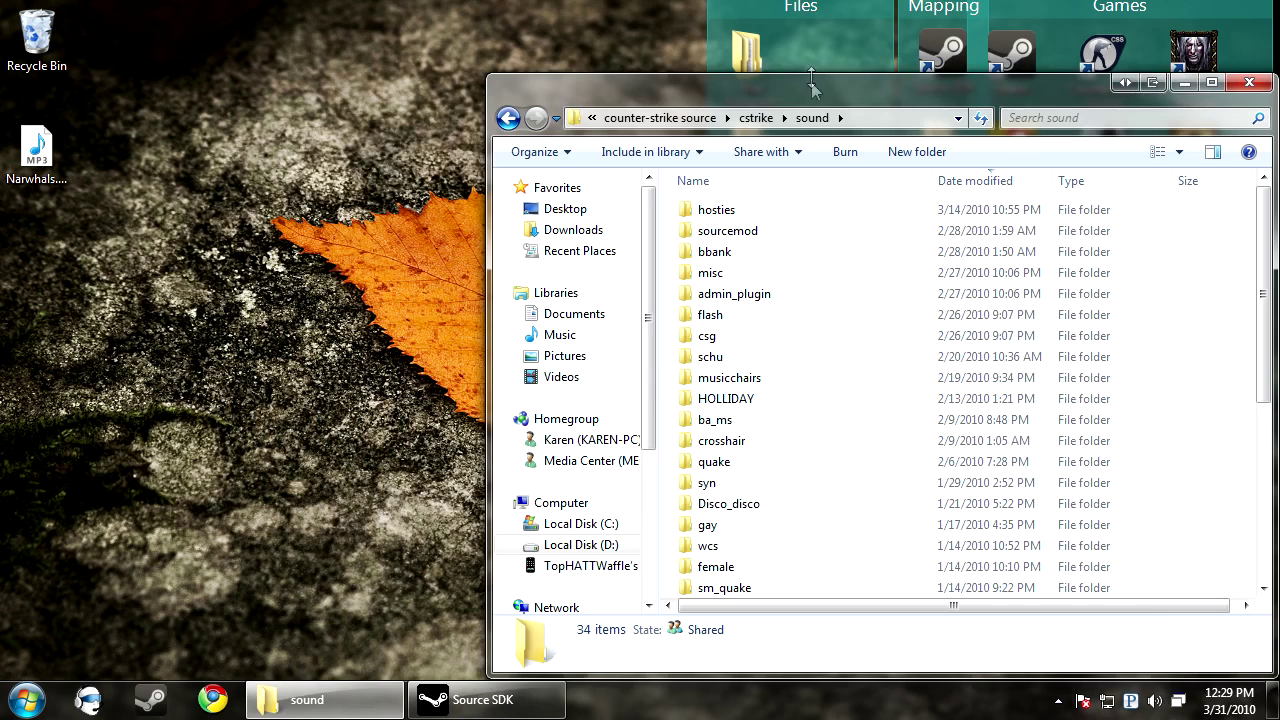
drag(812, 87, 618, 69)
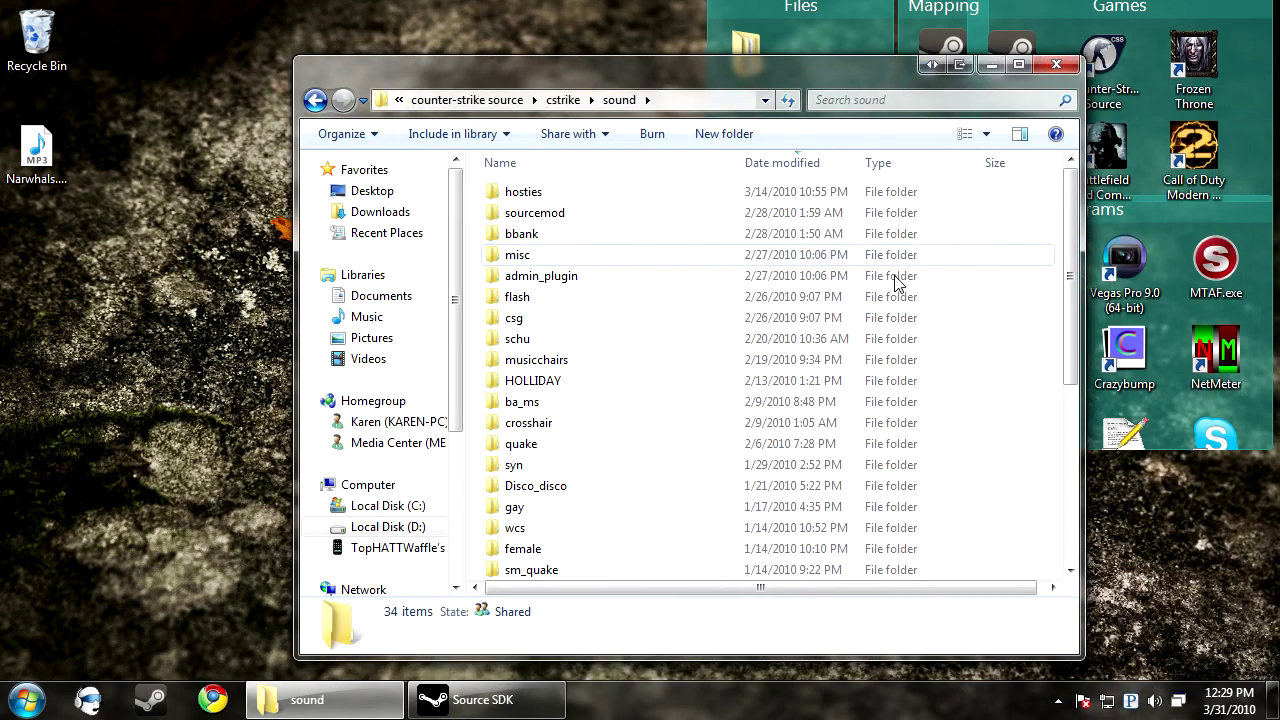
drag(1083, 625, 1268, 594)
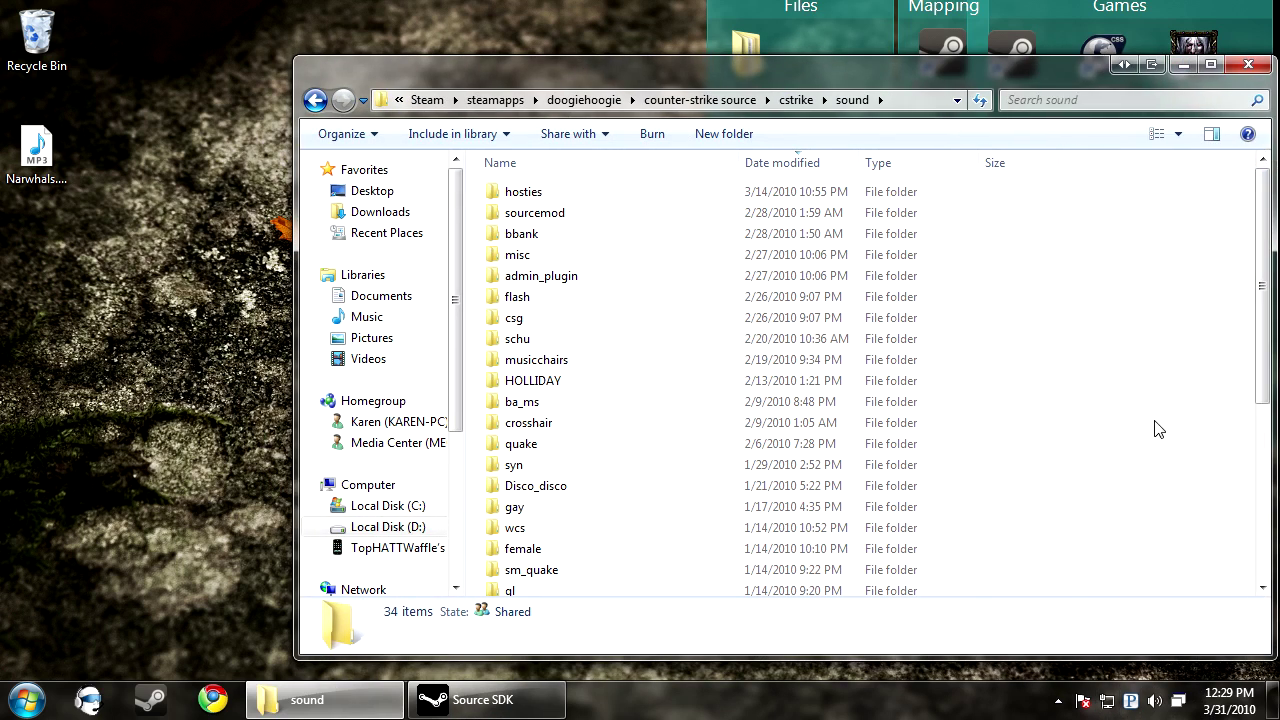
Create a new folder named Test inside the sound folder
right_click(1154, 428)
mouse_move(1107, 384)
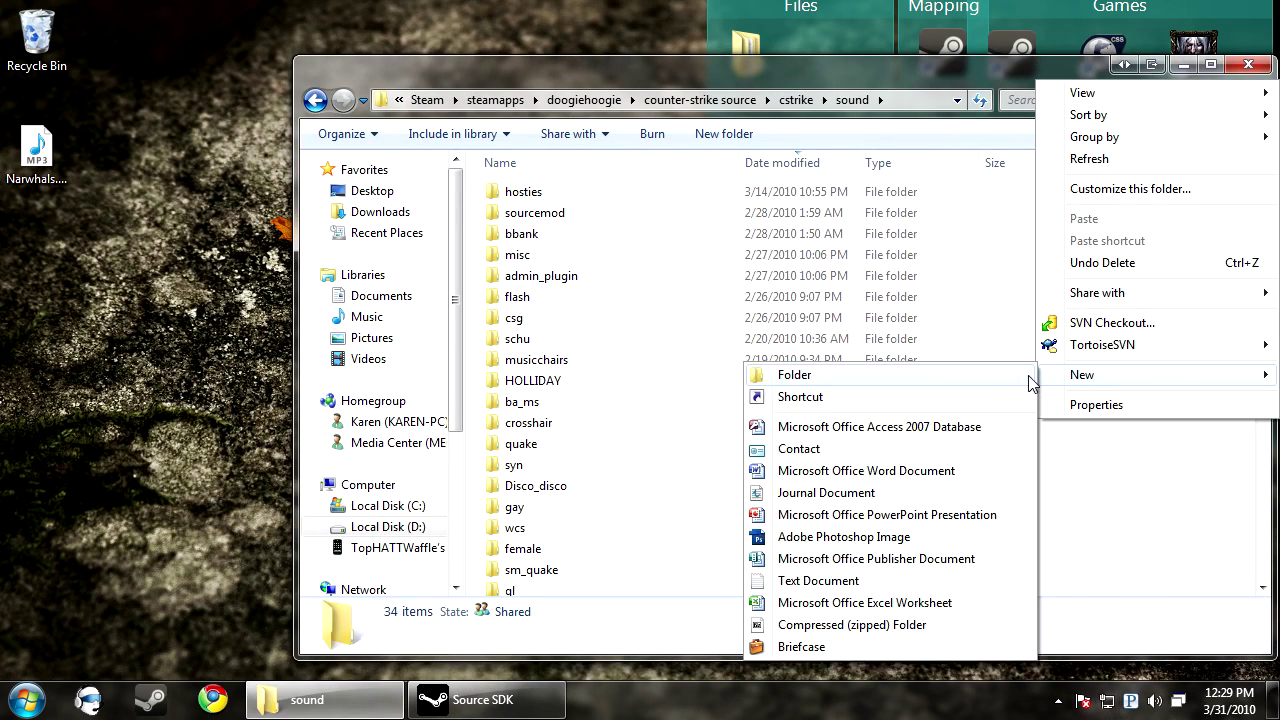
click(1015, 377)
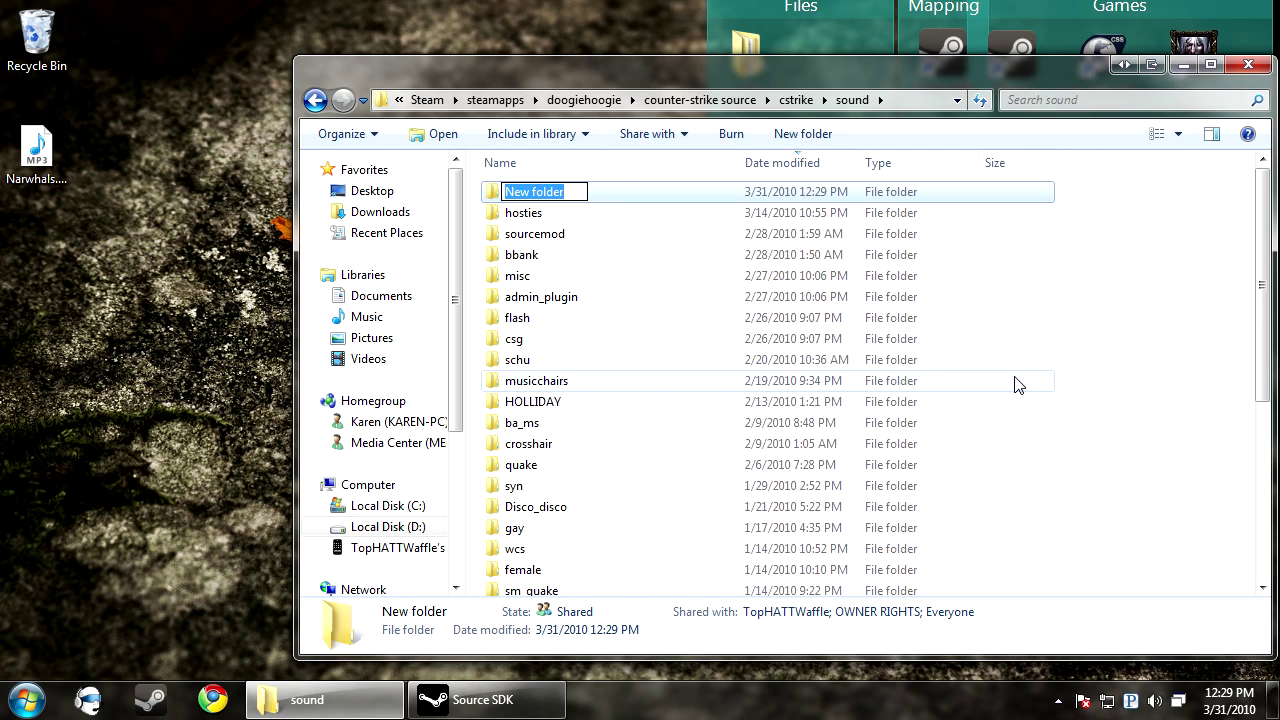
text(Test)
key(Return)
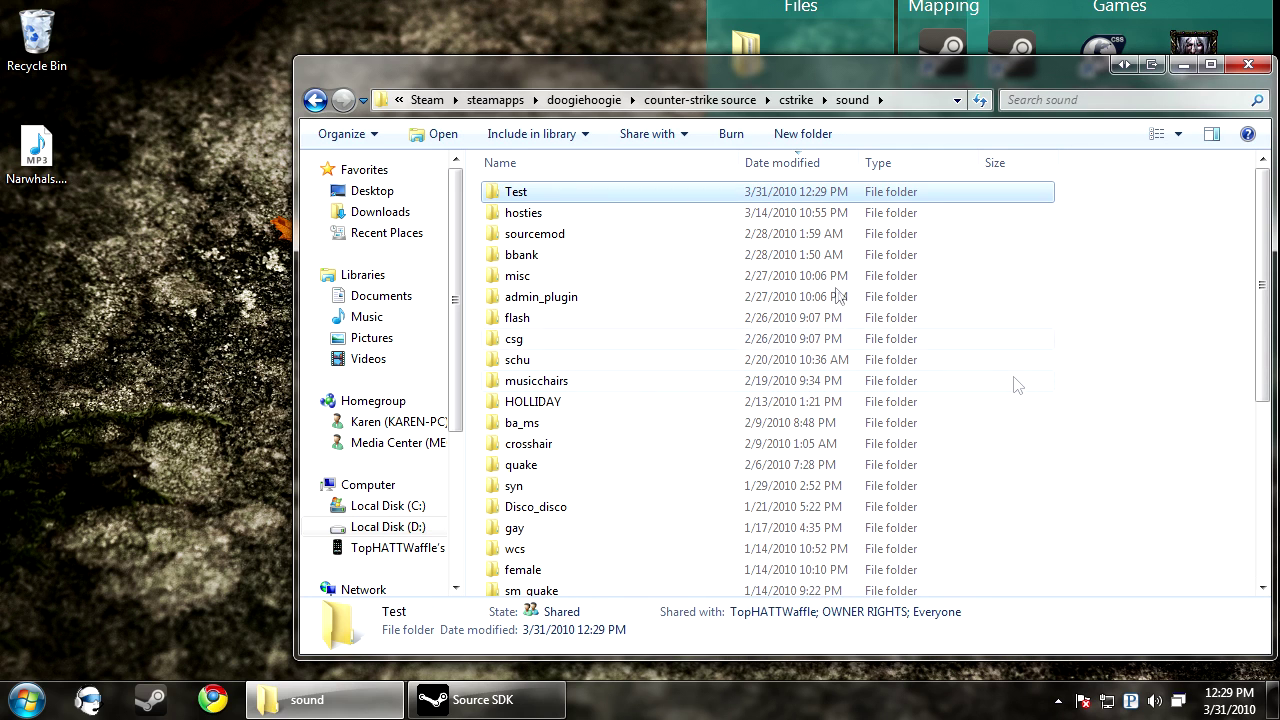
Copy Narwhals.mp3 into the Test folder and close the window
double_click(549, 188)
drag(36, 150, 660, 251)
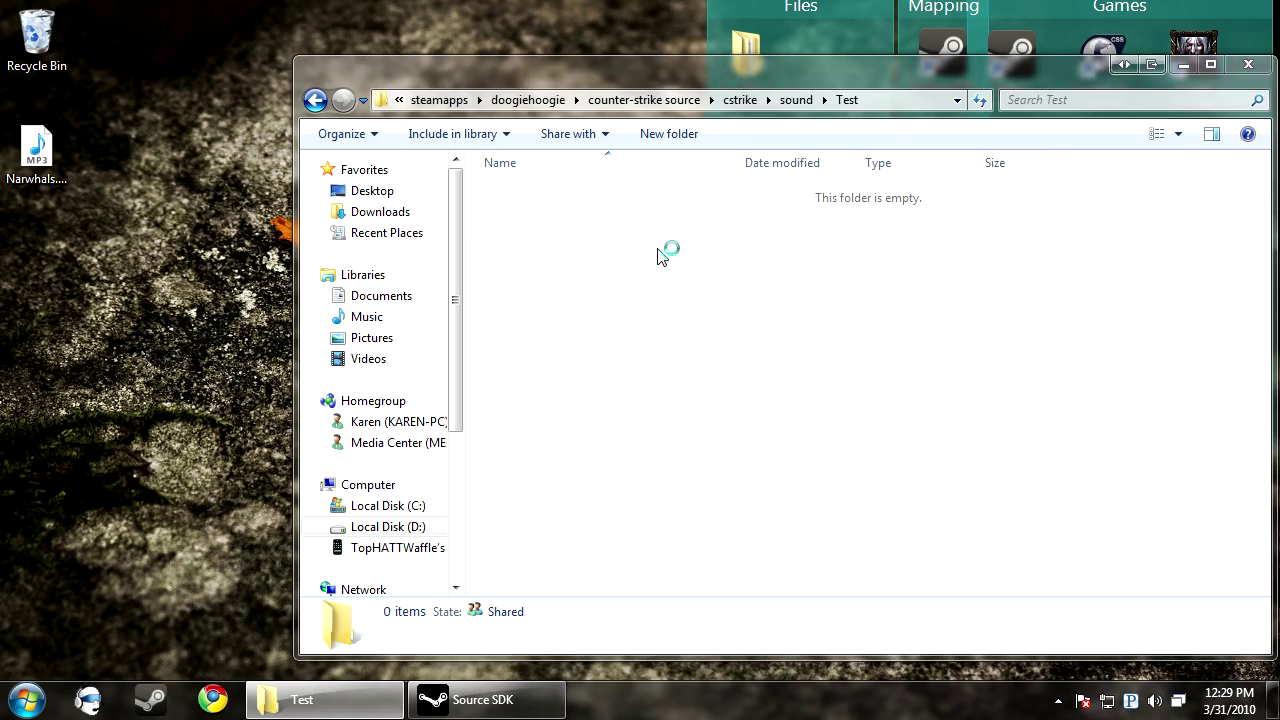
click(1246, 67)
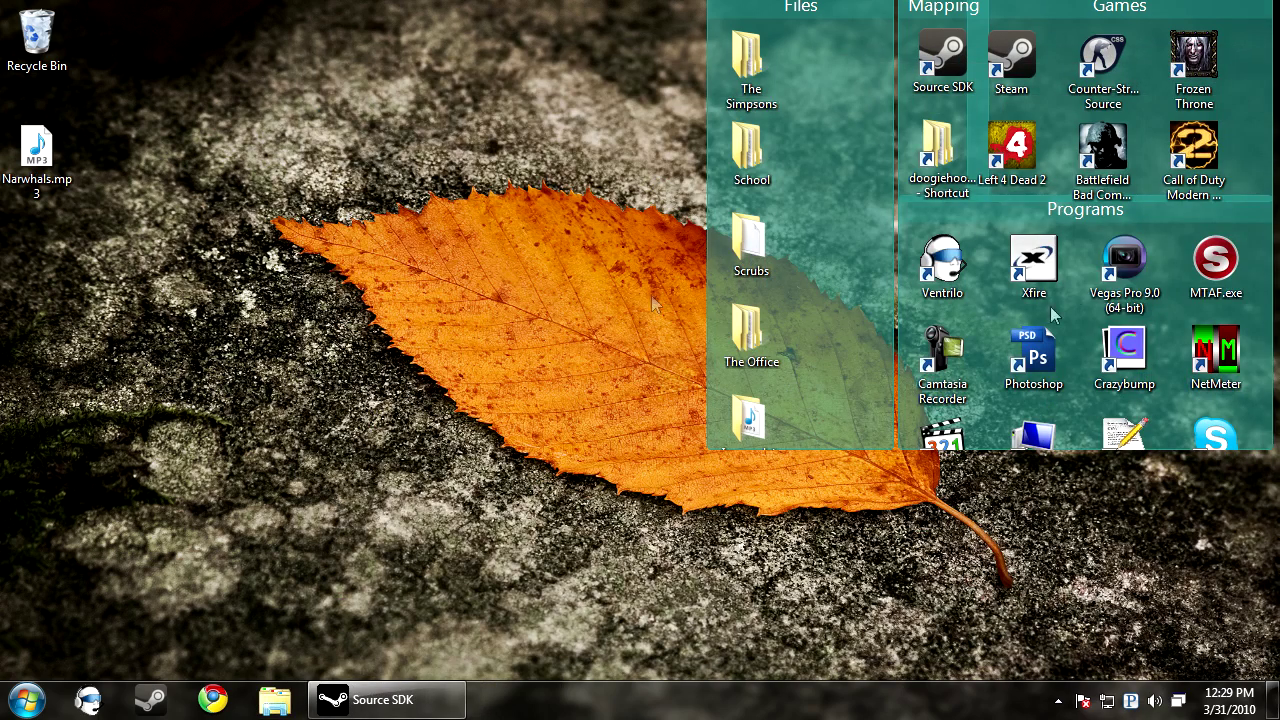
drag(1266, 270, 1268, 370)
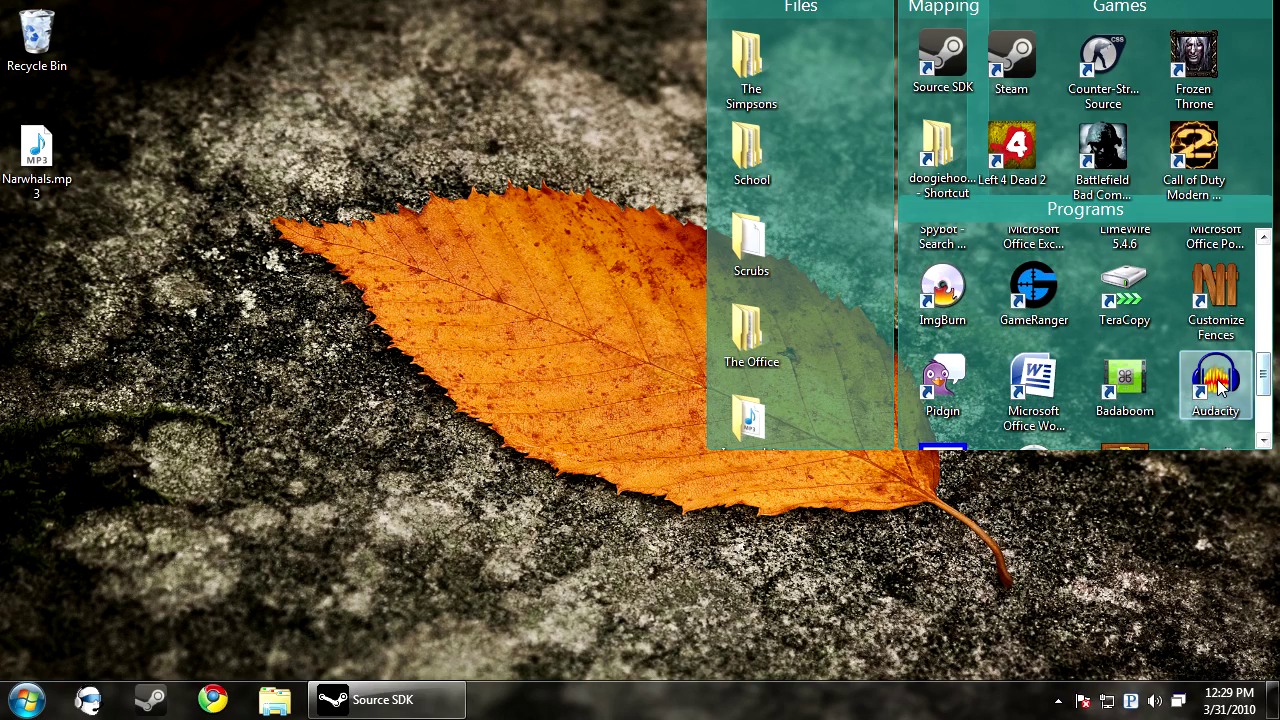
drag(38, 152, 1215, 385)
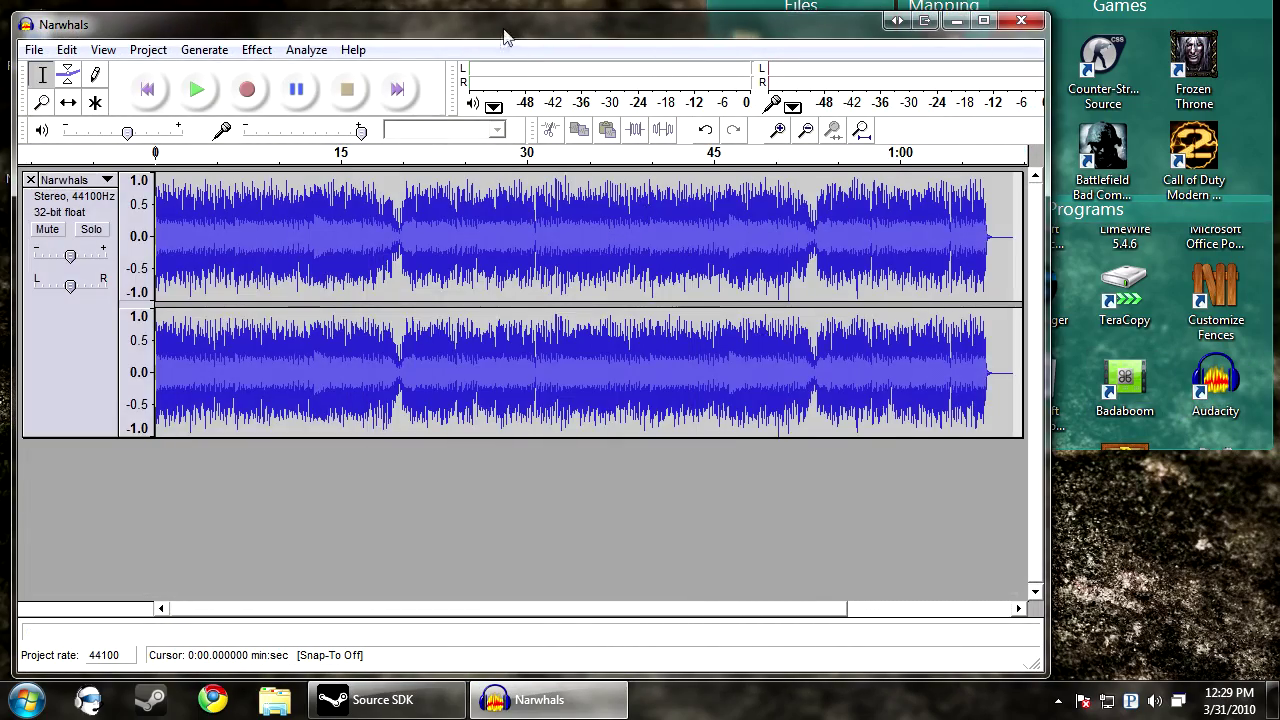
drag(505, 37, 679, 27)
click(208, 39)
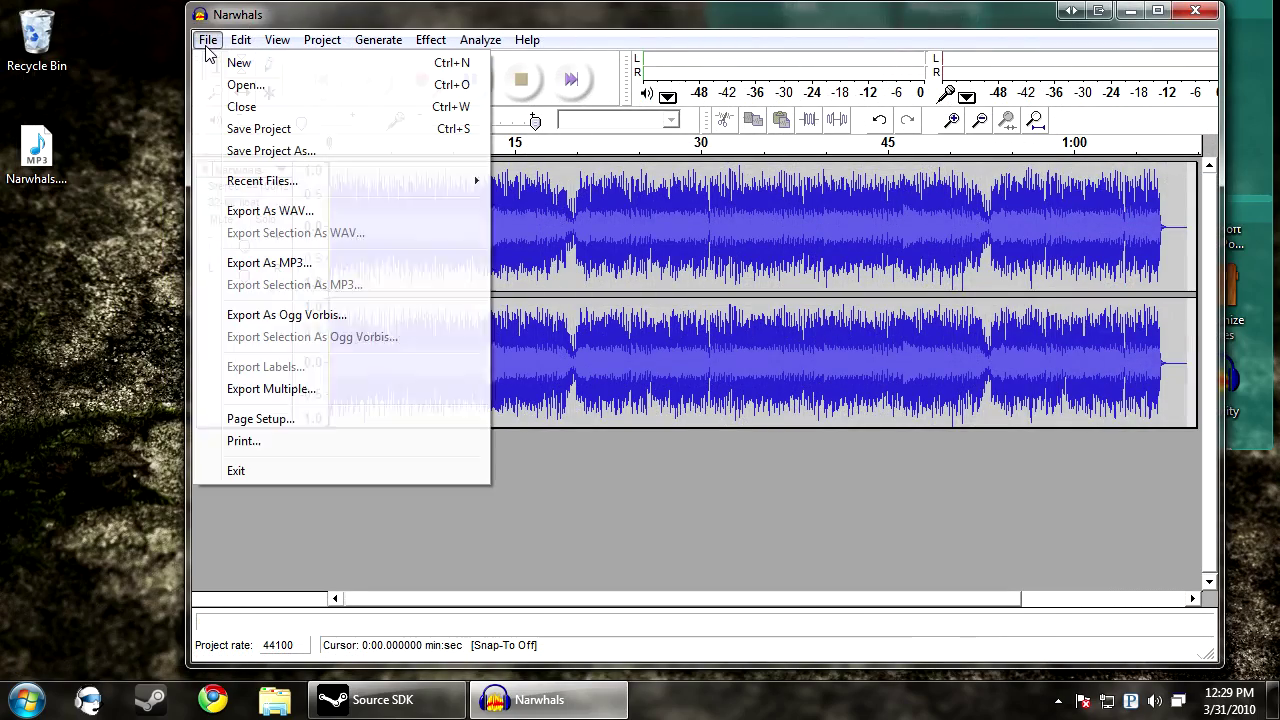
click(563, 598)
click(240, 170)
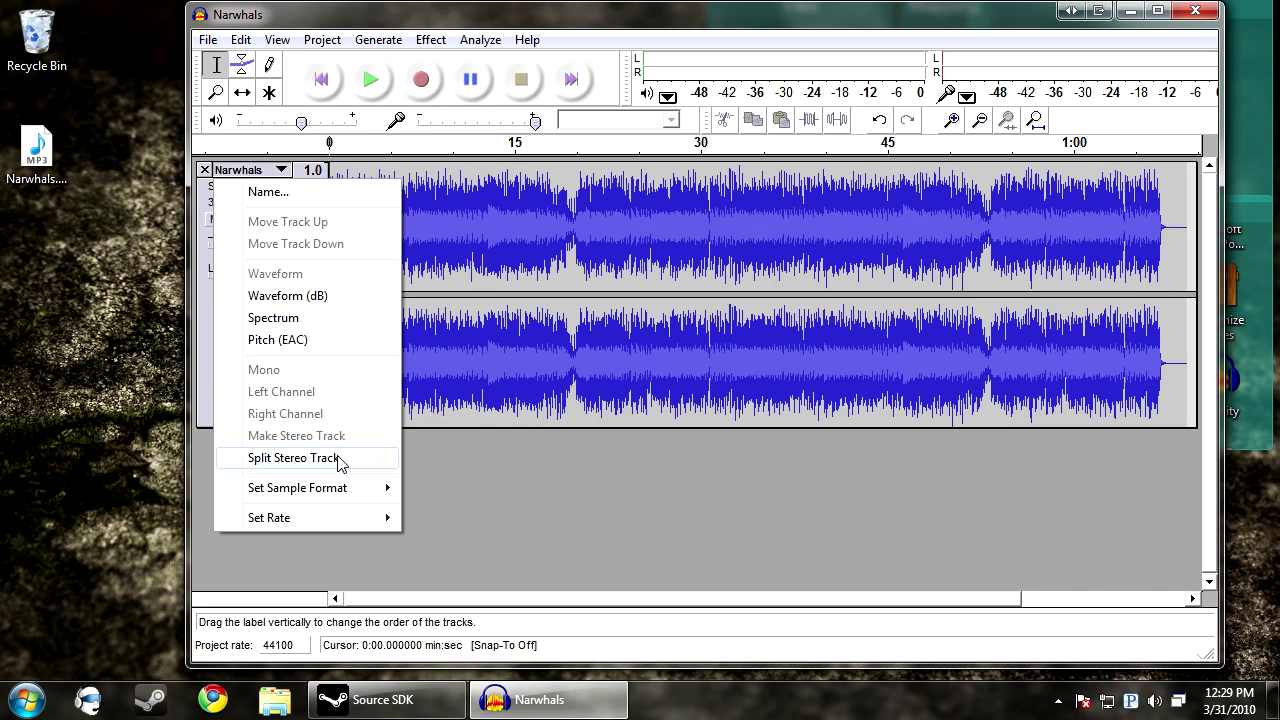
mouse_move(333, 519)
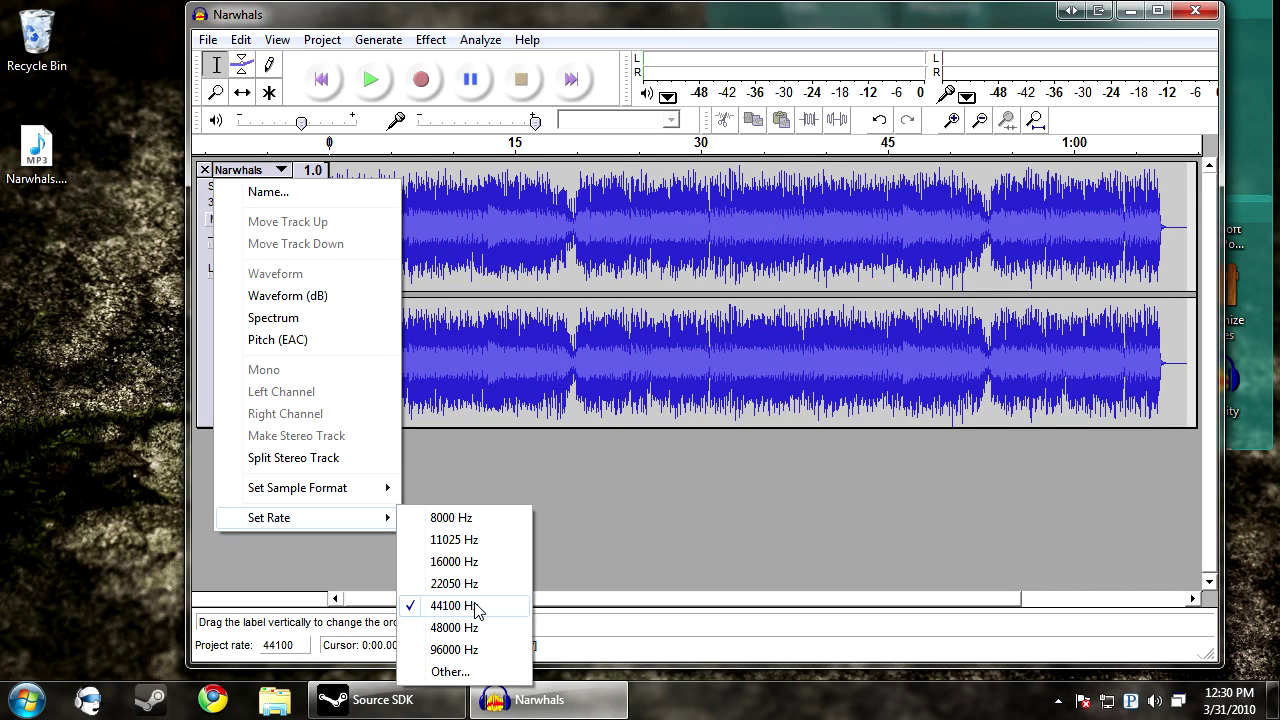
click(603, 538)
click(208, 41)
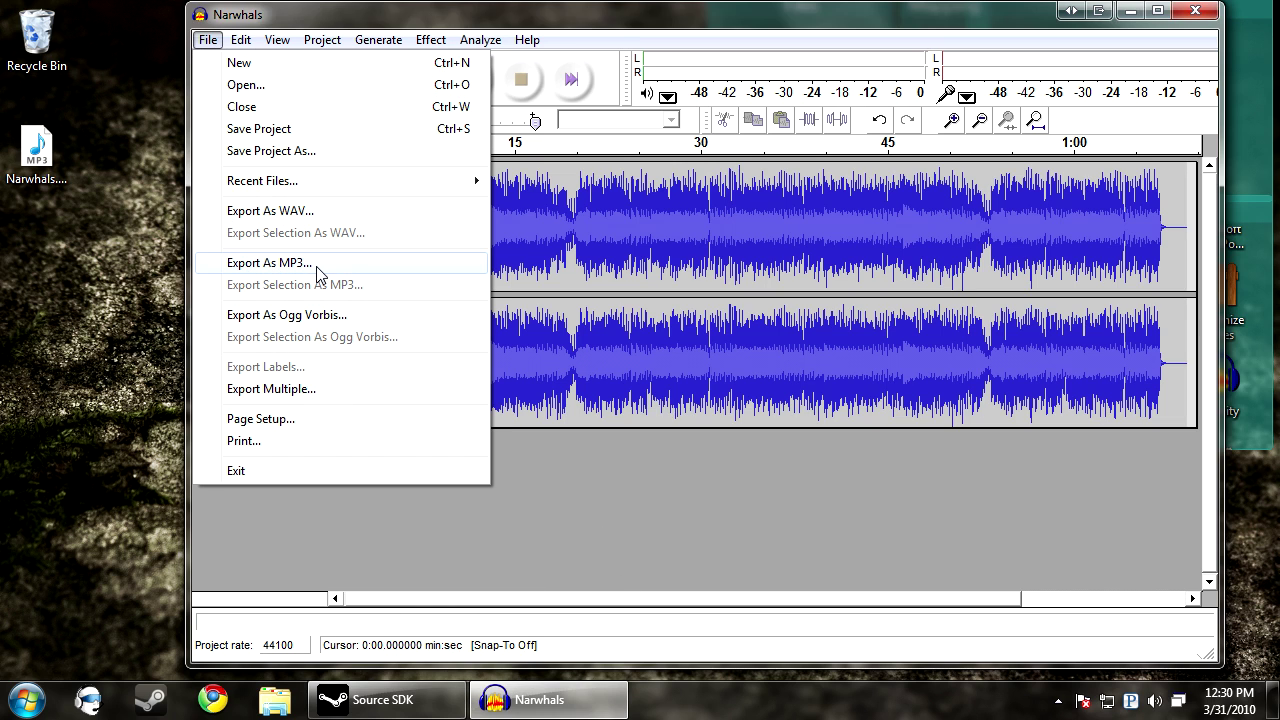
click(572, 564)
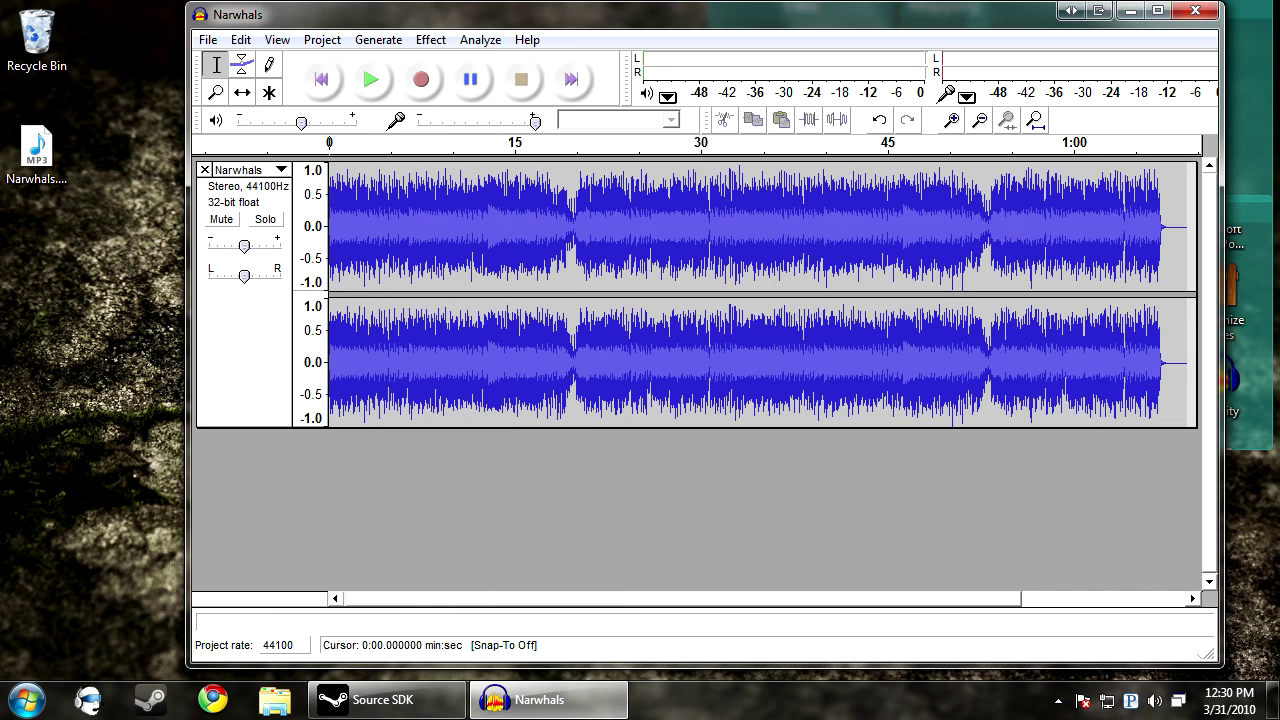
click(1195, 12)
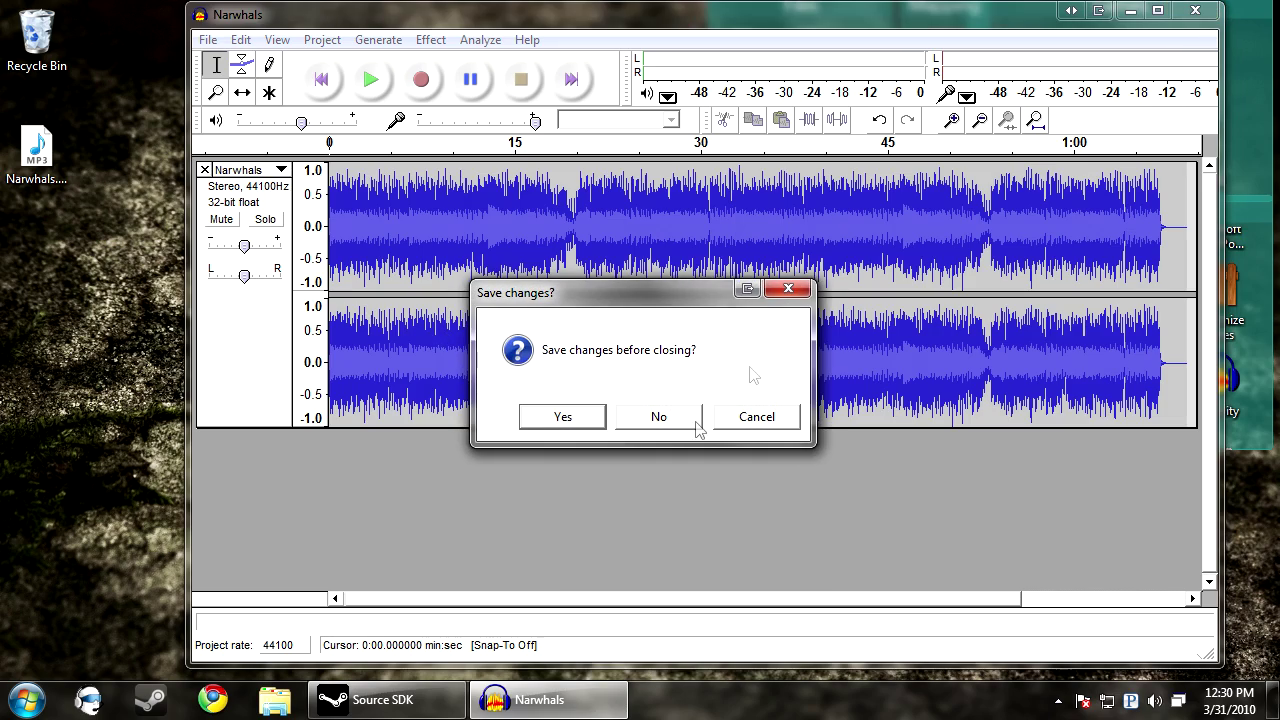
click(658, 418)
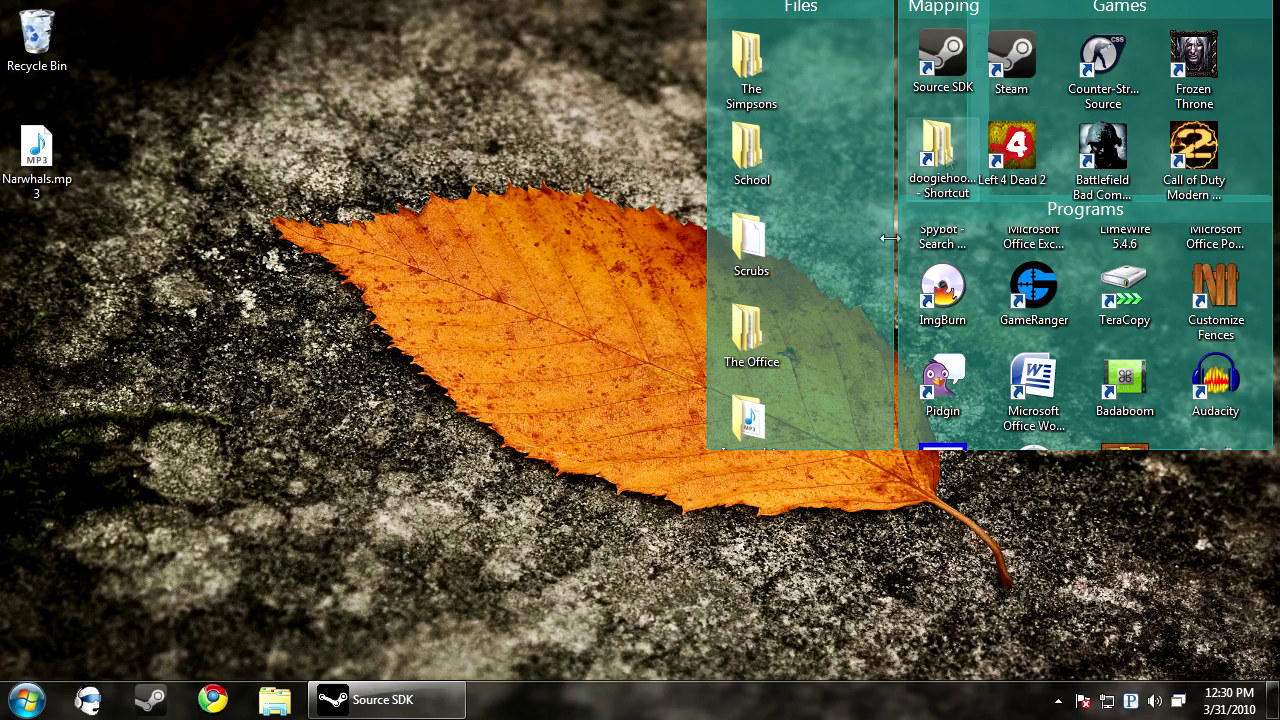
Launch Hammer Editor and dock the object categories and VisGroups panels under textures
double_click(908, 415)
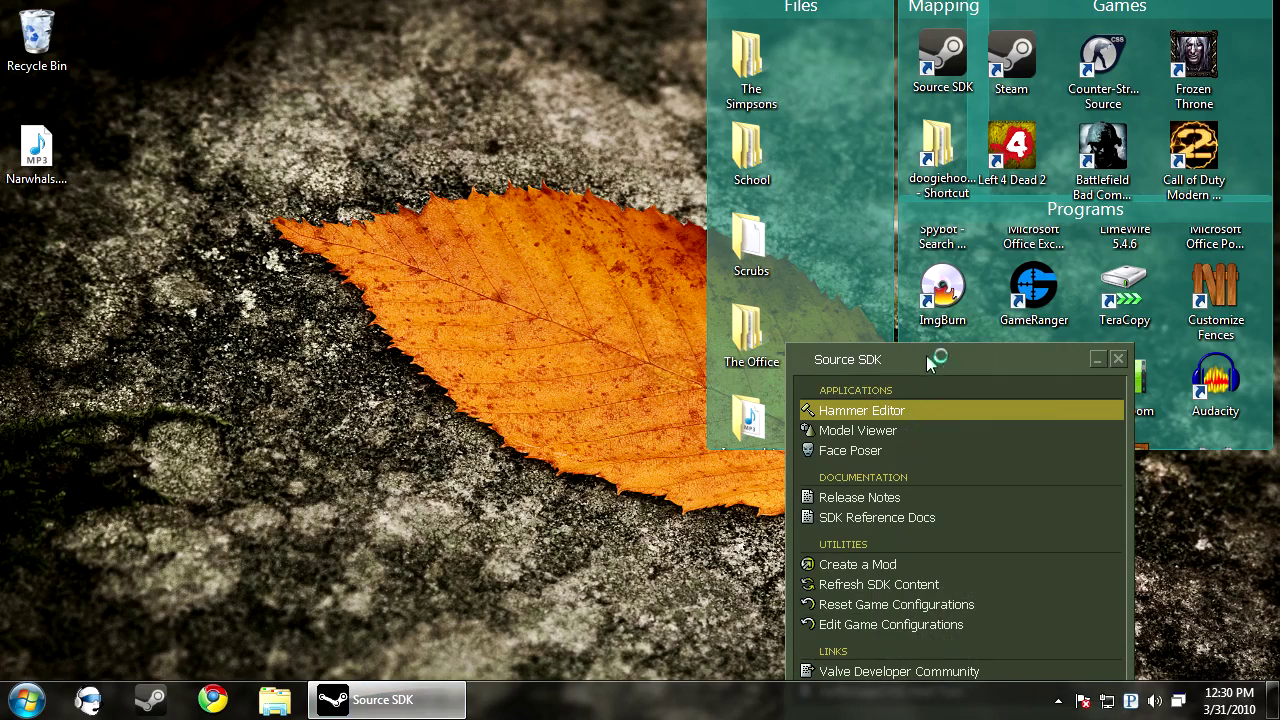
drag(929, 363, 1058, 205)
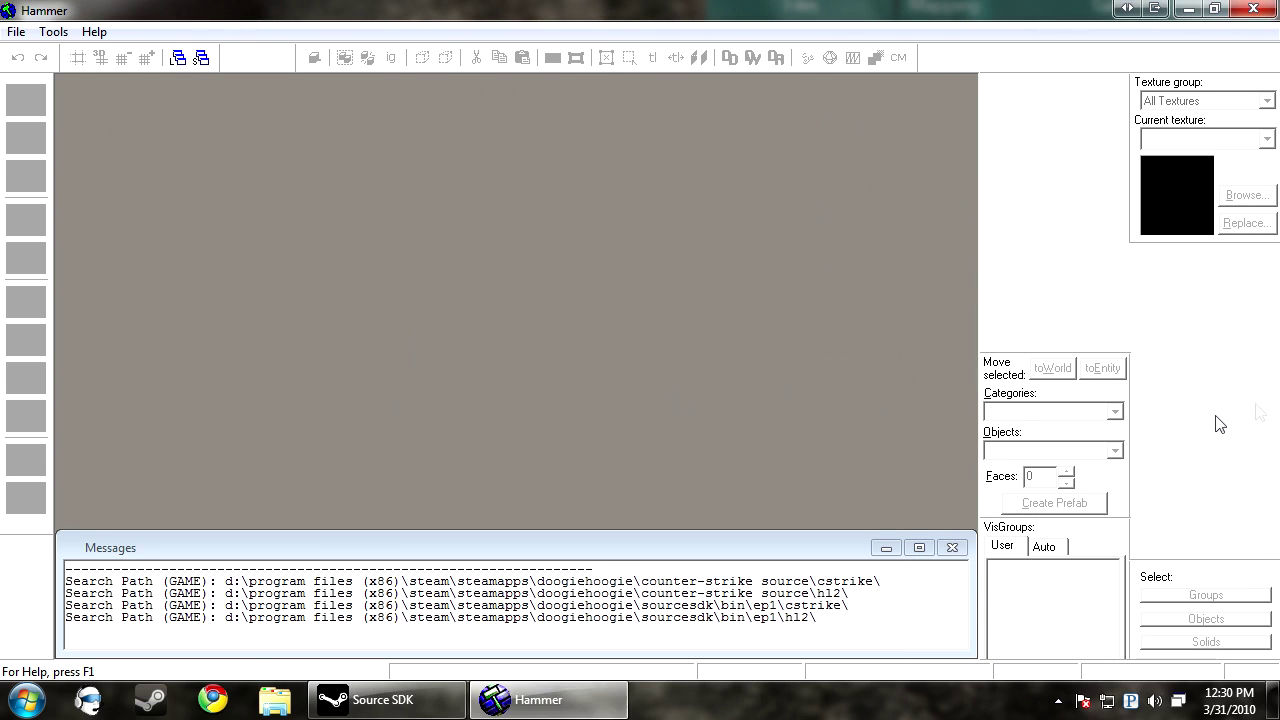
drag(1112, 360, 1226, 262)
drag(1075, 440, 1238, 380)
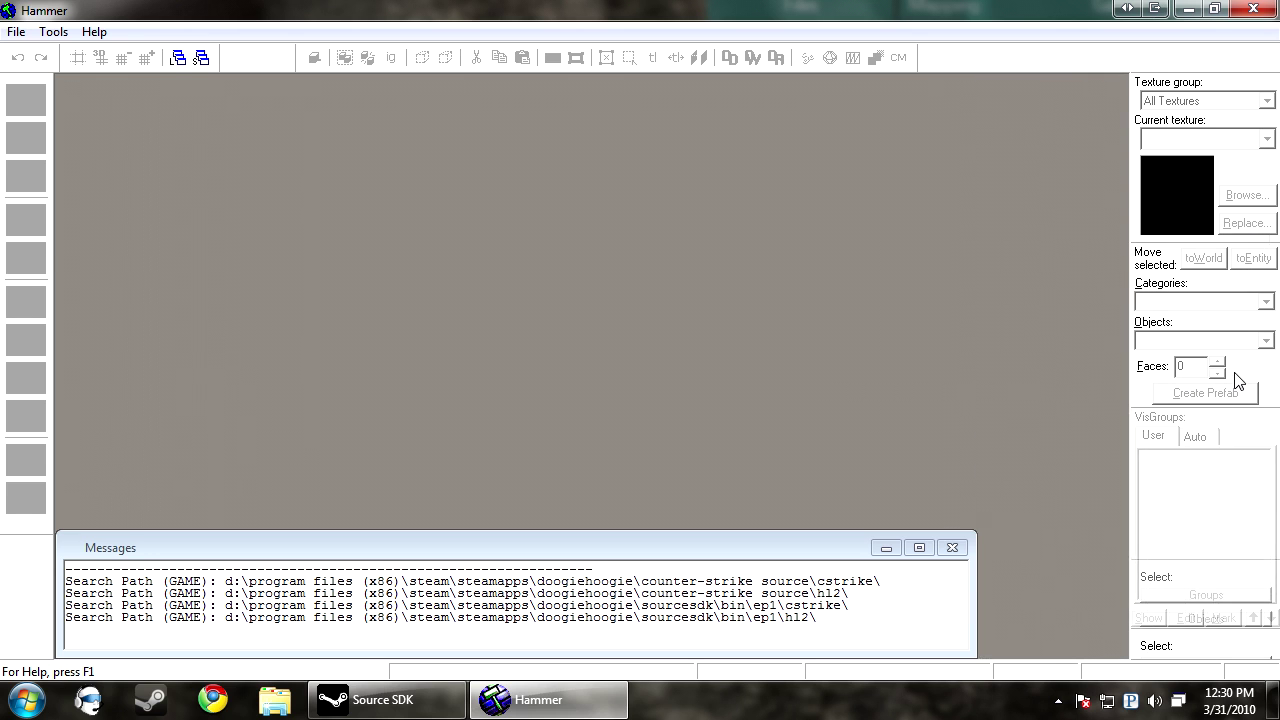
Open the heal.vmf map from the mapsrc folder
click(16, 31)
click(40, 75)
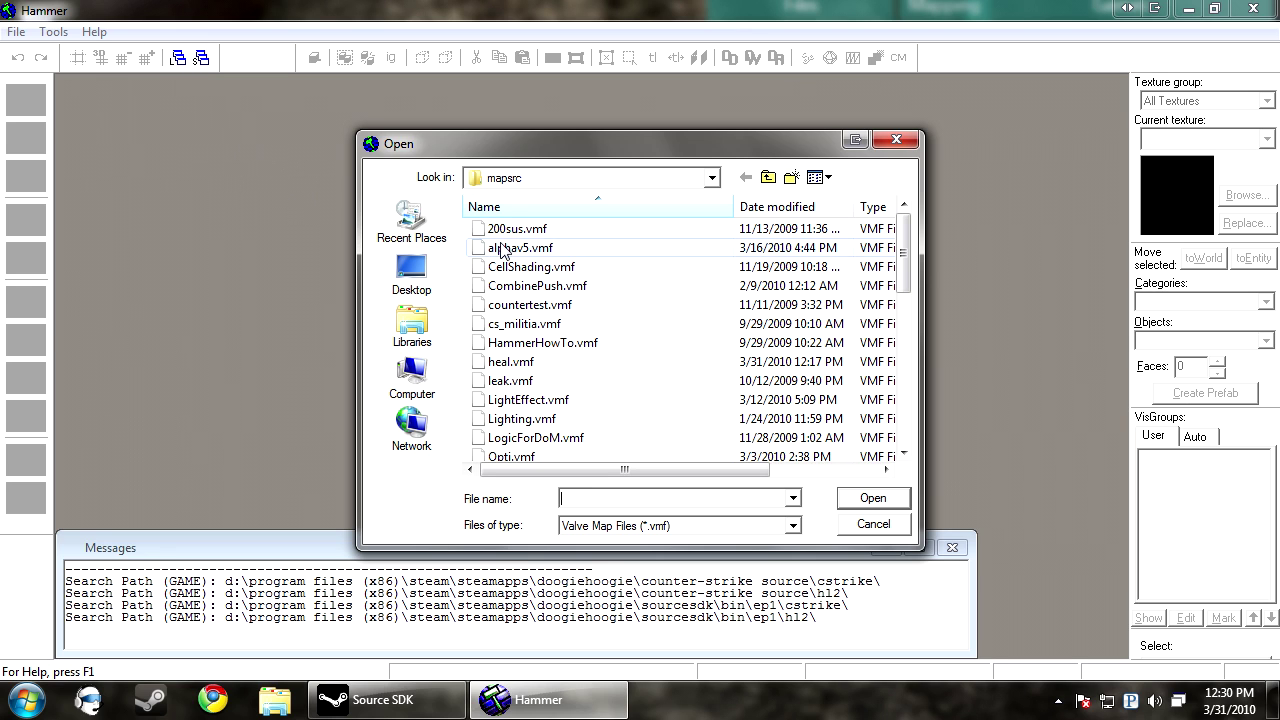
drag(898, 248, 905, 289)
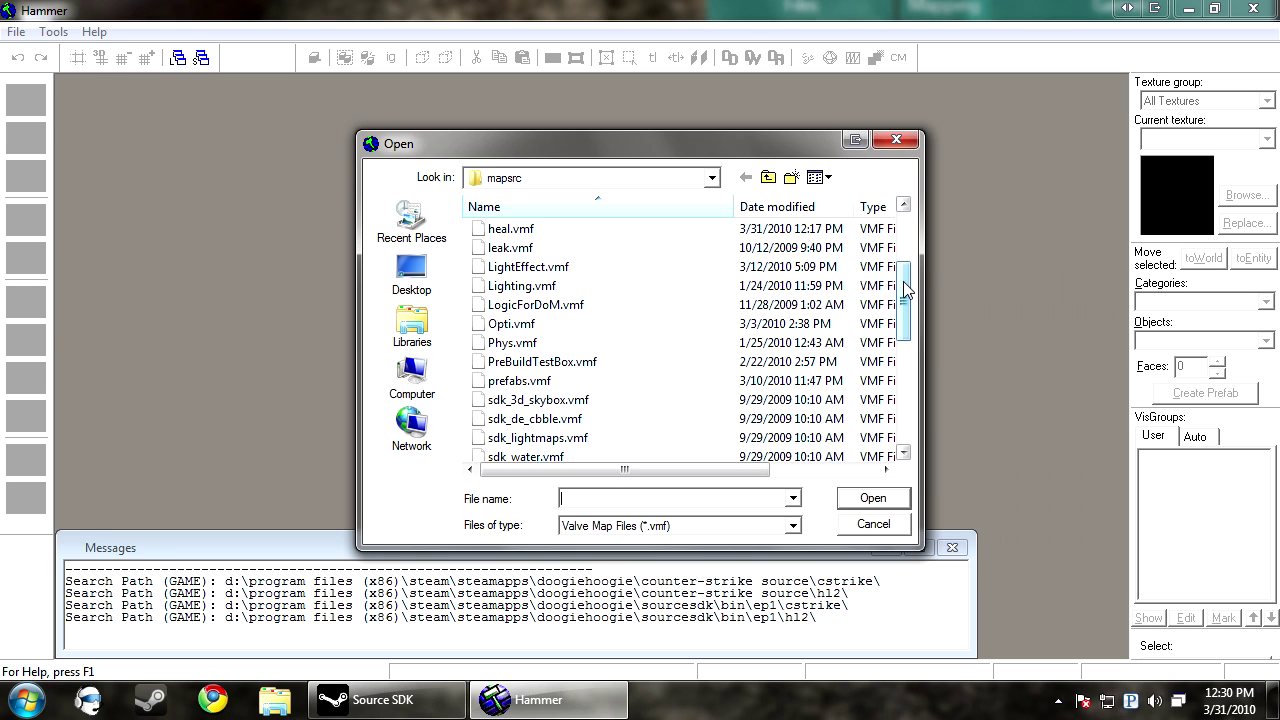
click(571, 378)
key(h)
double_click(510, 249)
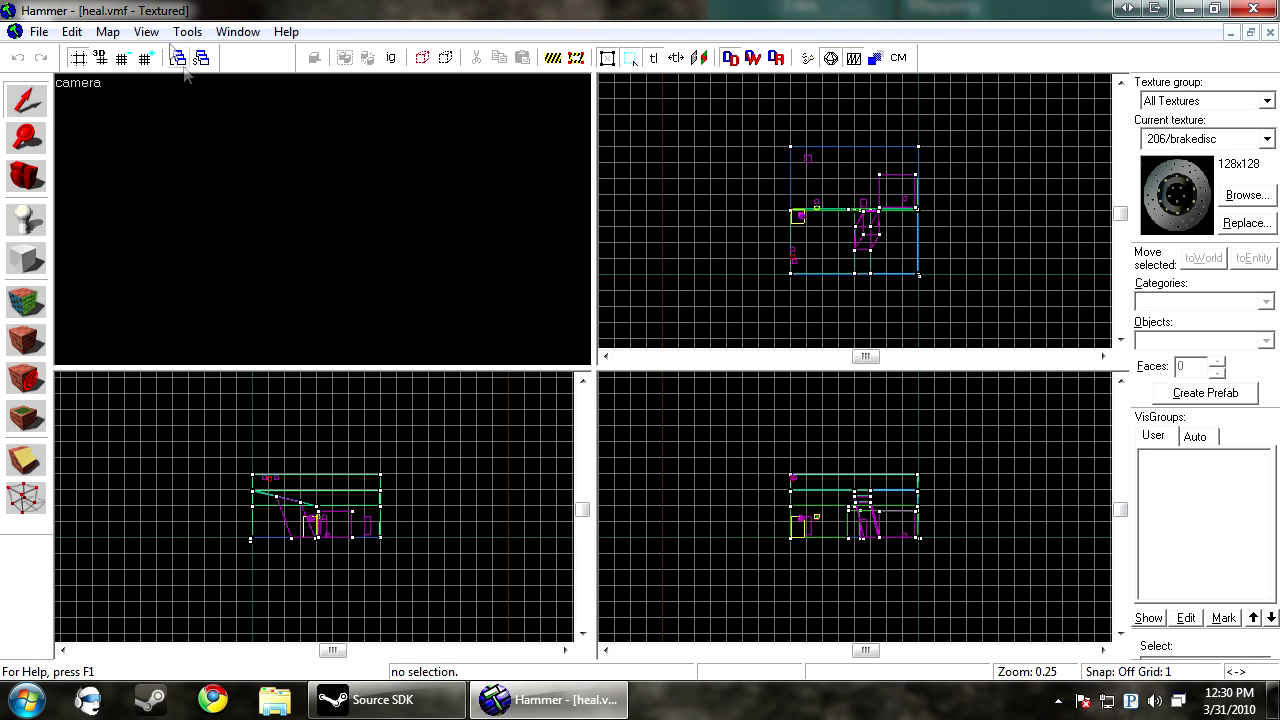
Render the 3D view textured and back the camera out of the trigger
click(146, 31)
click(297, 299)
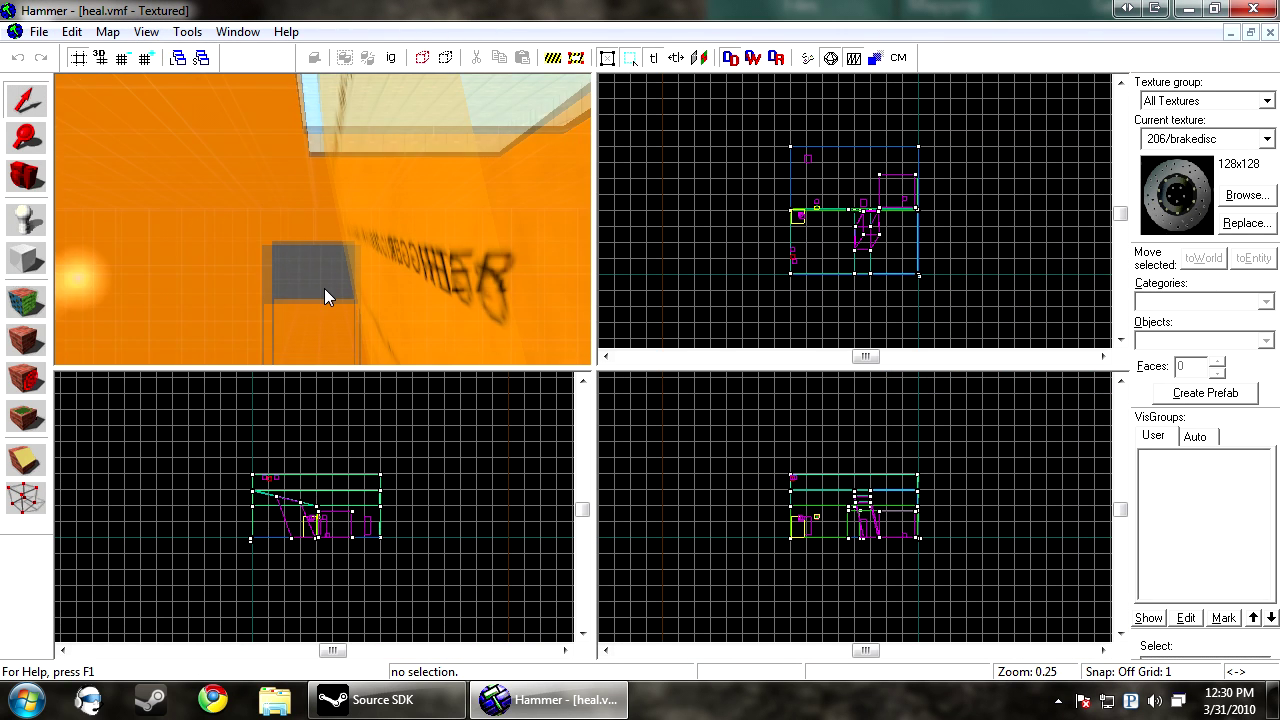
key(Down)
click(299, 306)
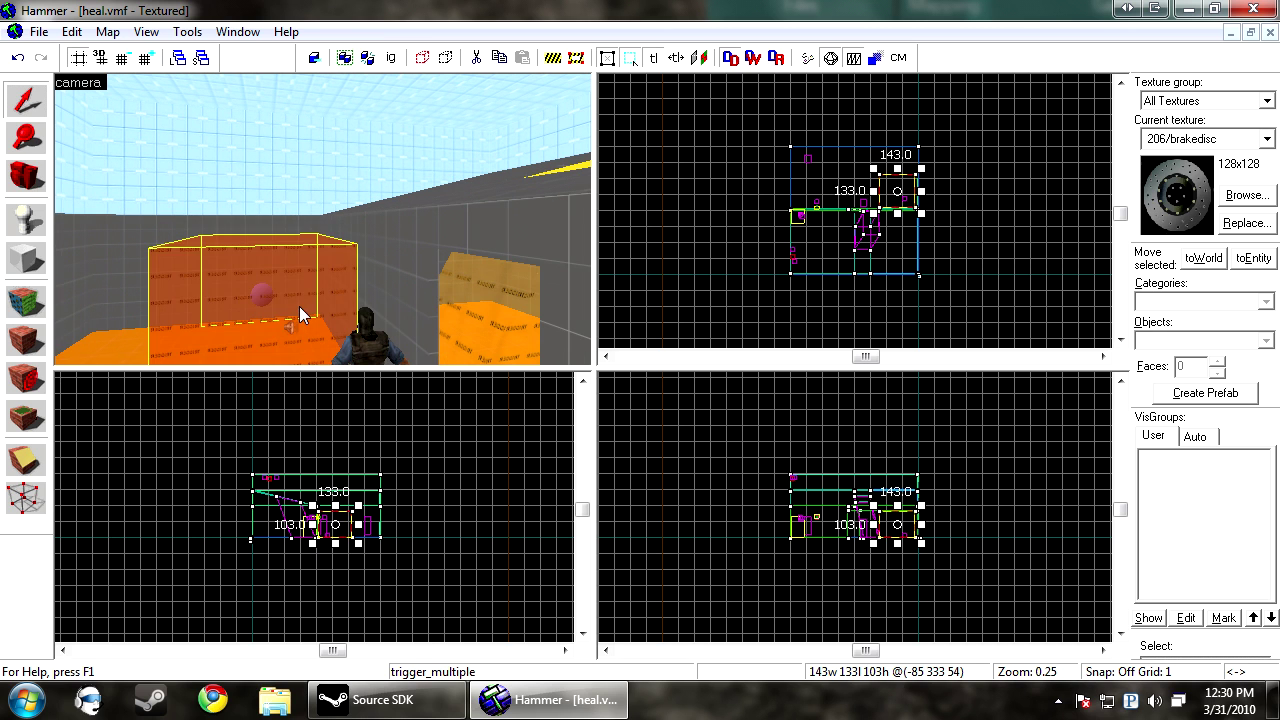
key(Escape)
key(Down)
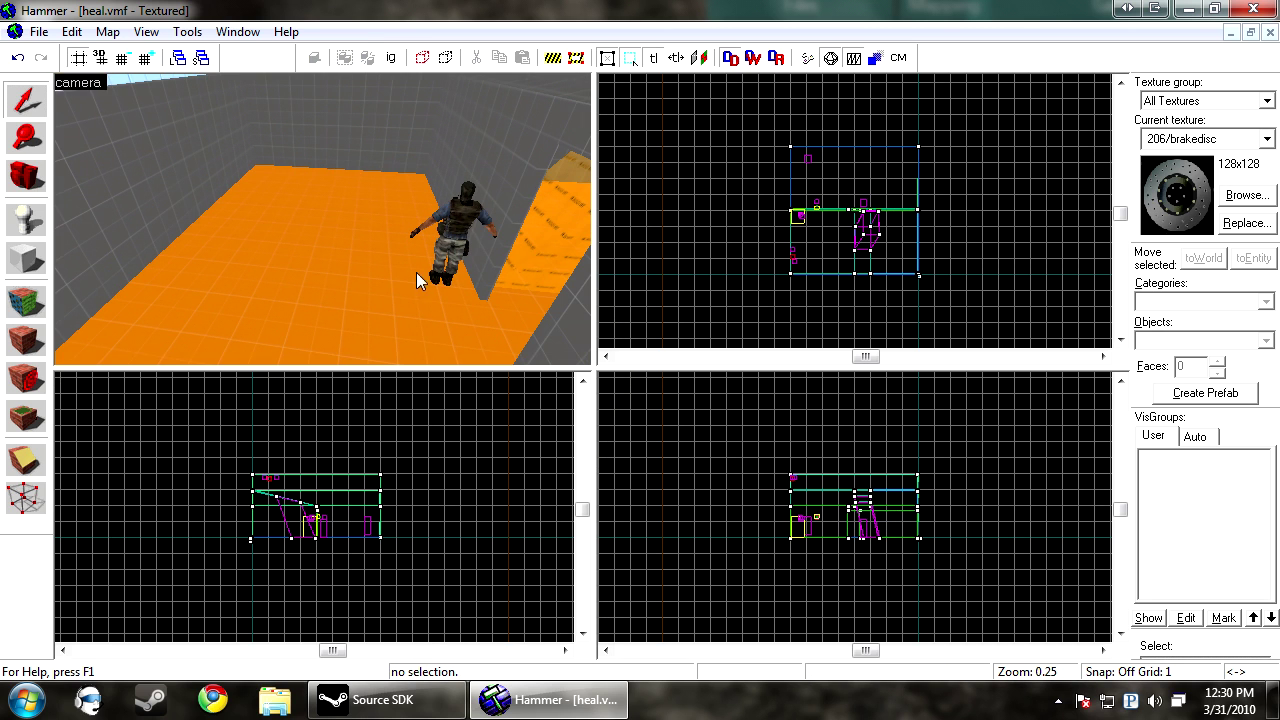
Duplicate the info_player_terrorist spawn slightly to the north
click(465, 225)
scroll(893, 225, up, 1)
scroll(893, 225, up, 3)
drag(814, 200, 808, 128)
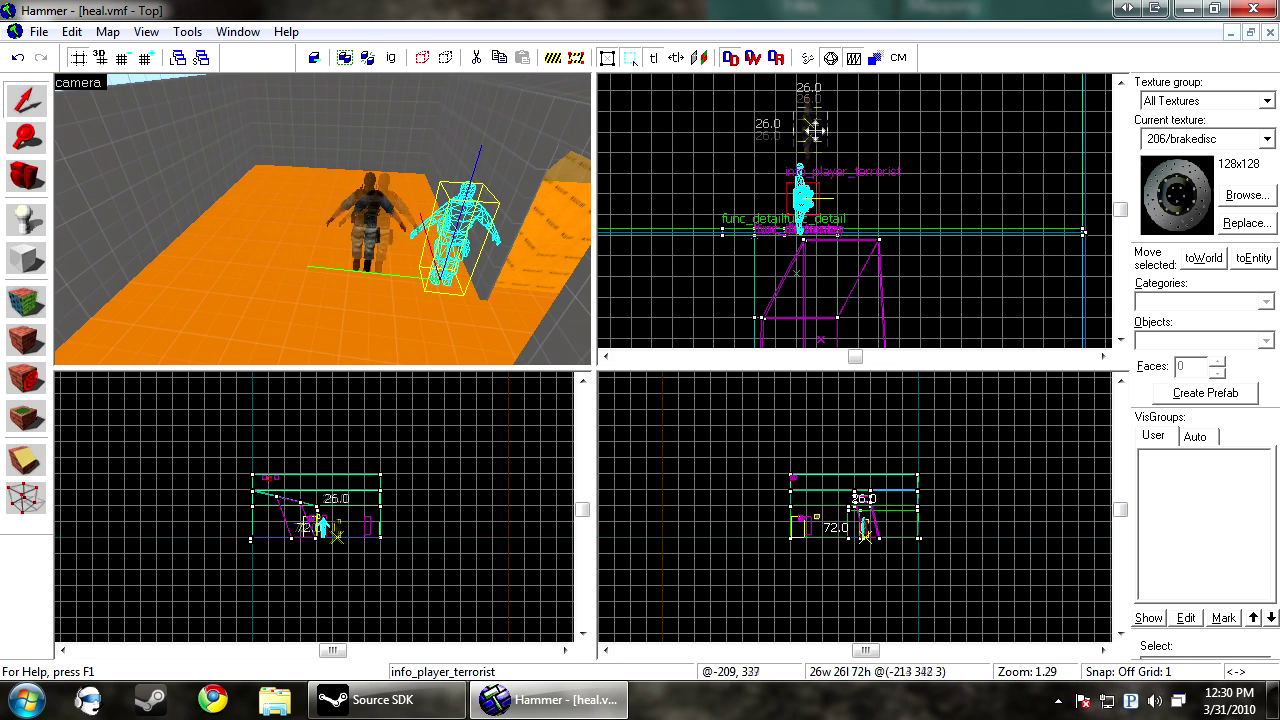
Change the copy's class to ambient_generic and apply it
double_click(365, 230)
click(508, 193)
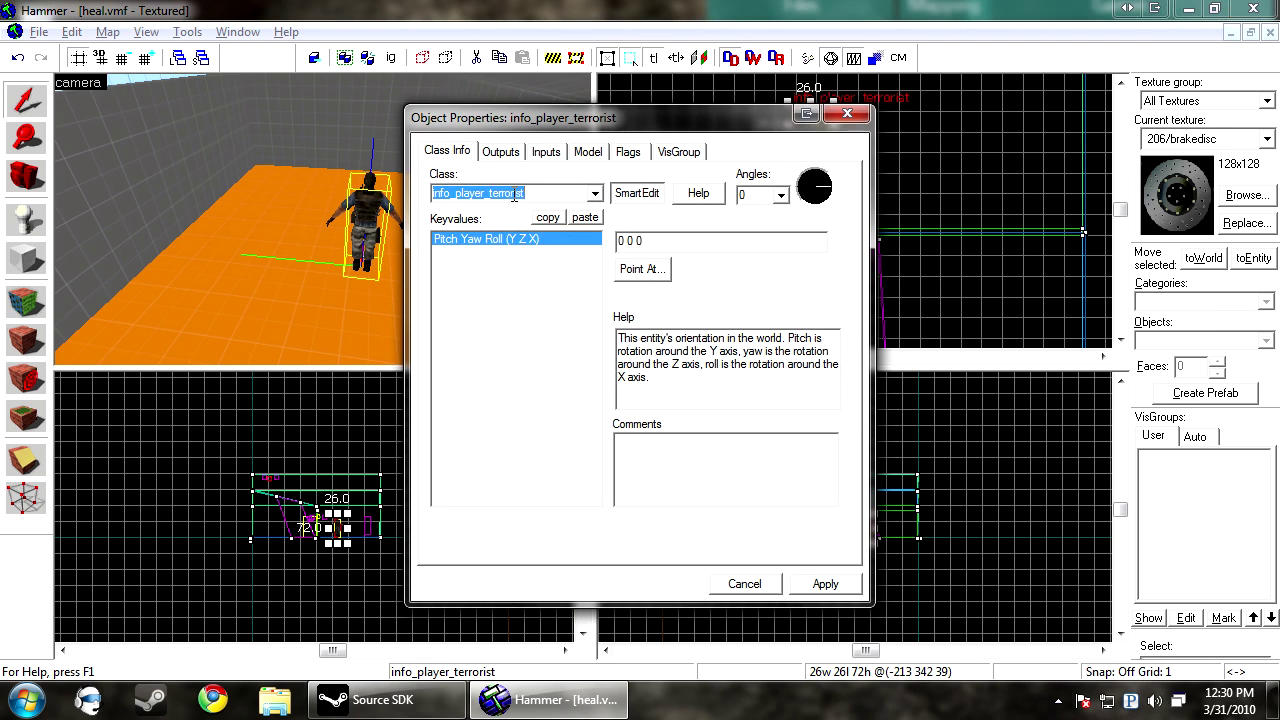
text(ambient_generic)
key(Return)
click(825, 583)
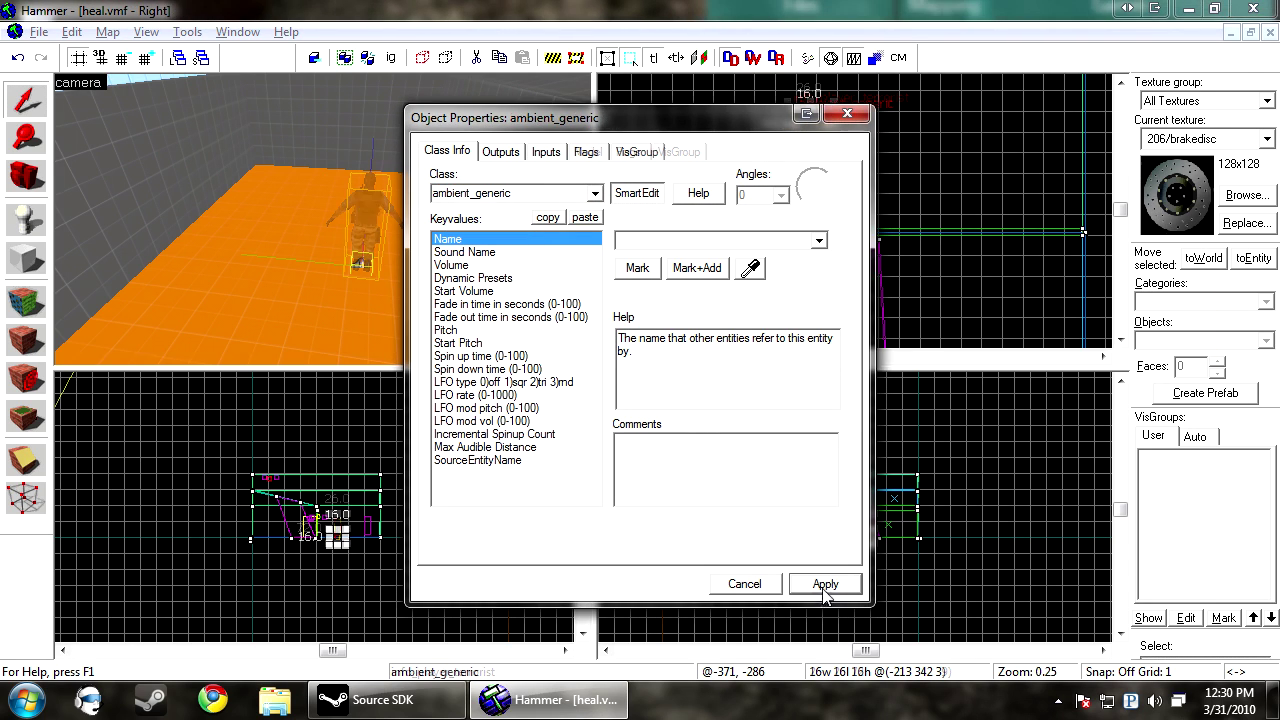
Reselect the ambient_generic, set grid size 4, and nudge it slightly left in Top view
click(365, 201)
click(353, 152)
key(Up)
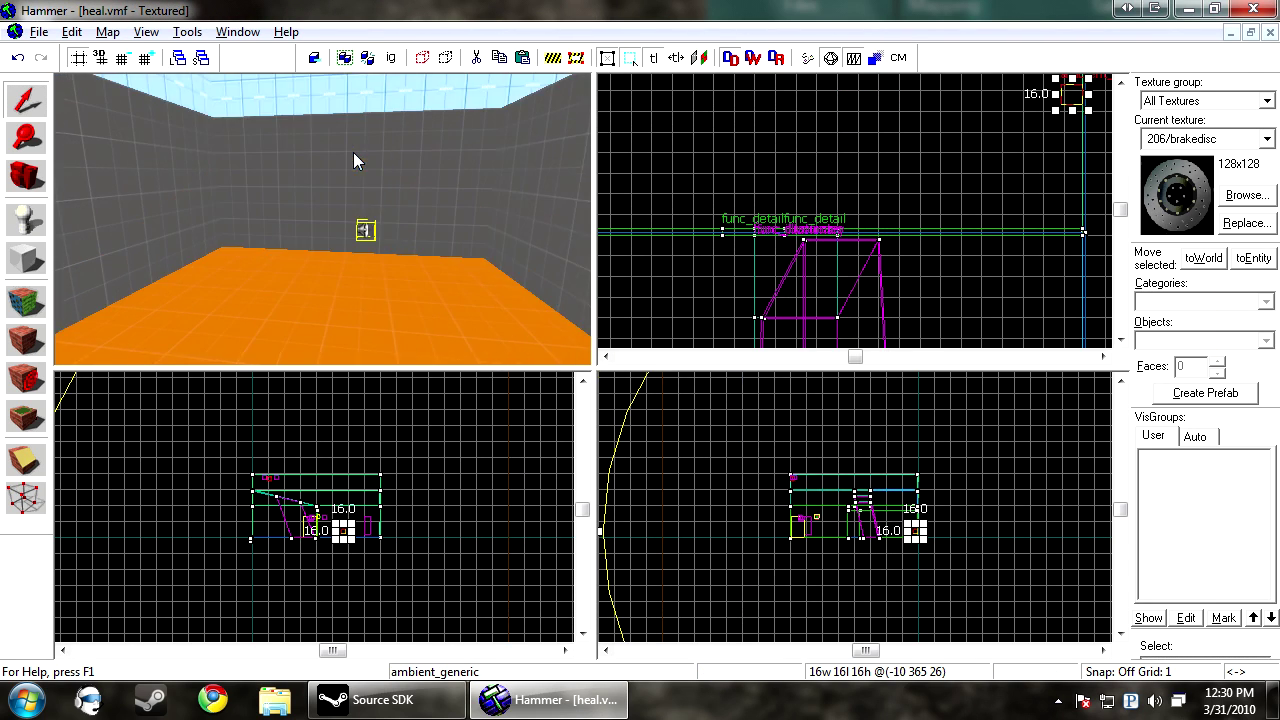
key(w)
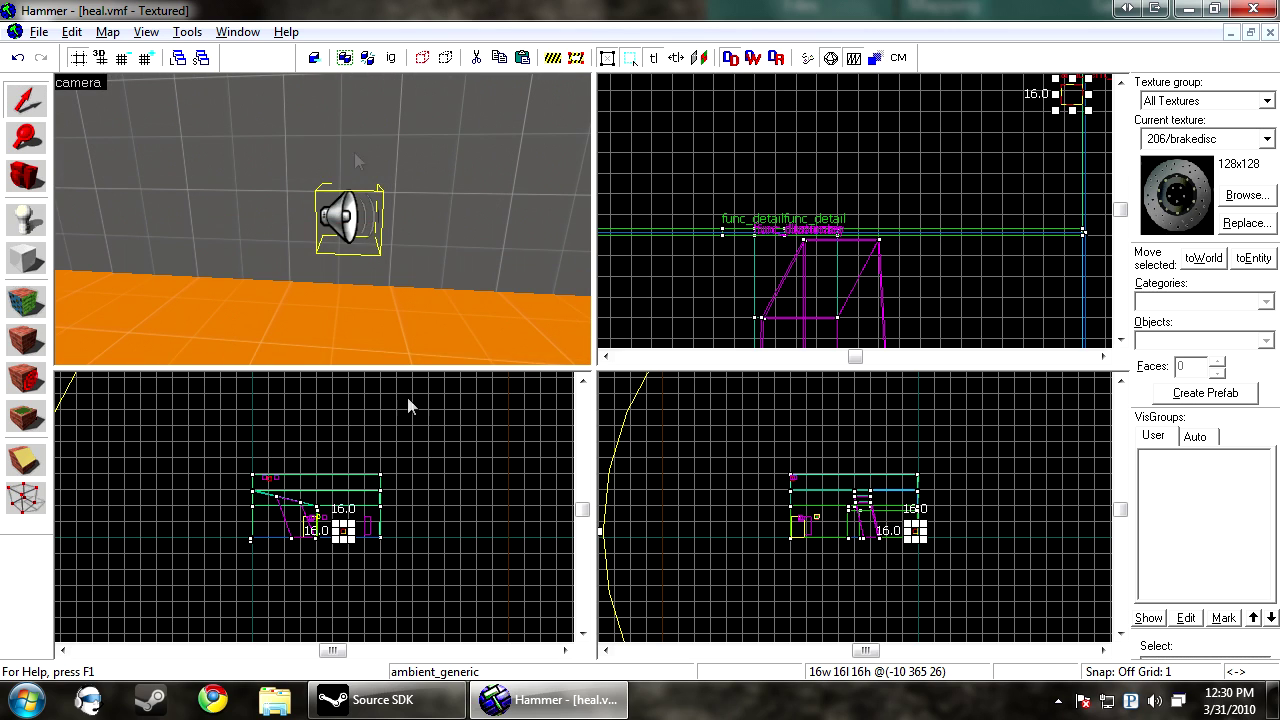
scroll(971, 554, up, 6)
scroll(865, 505, up, 8)
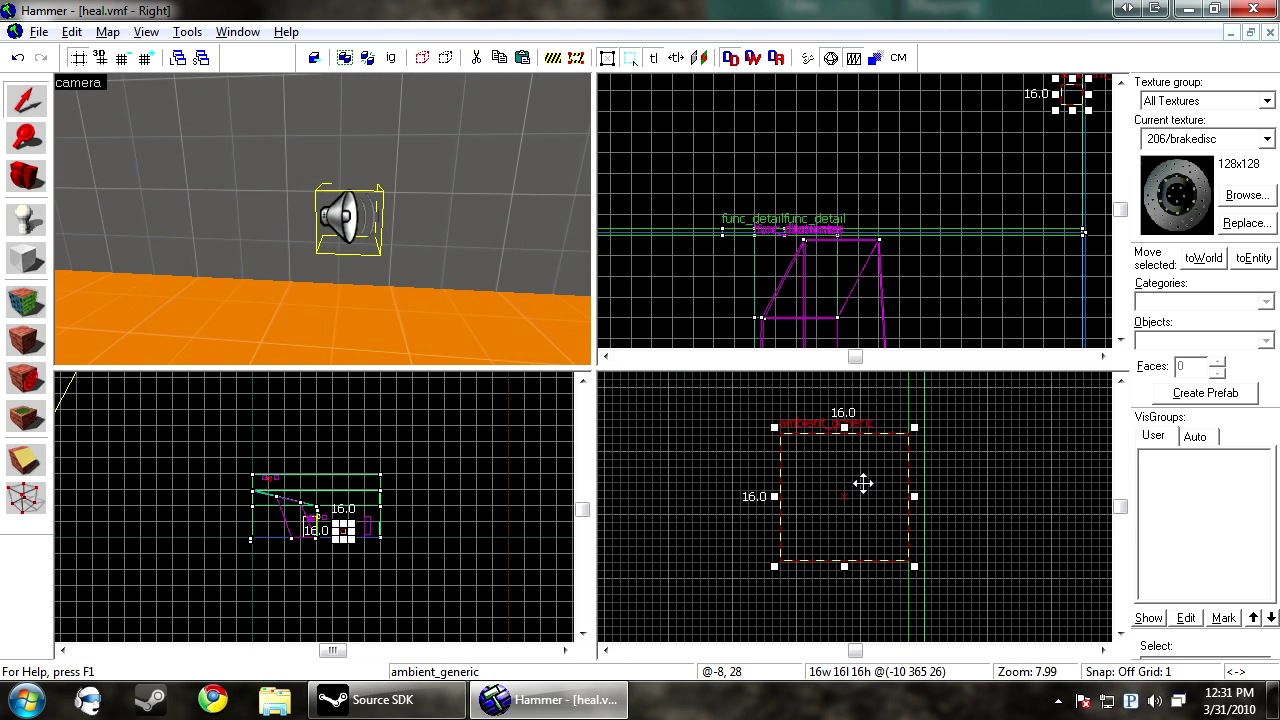
scroll(1070, 150, up, 8)
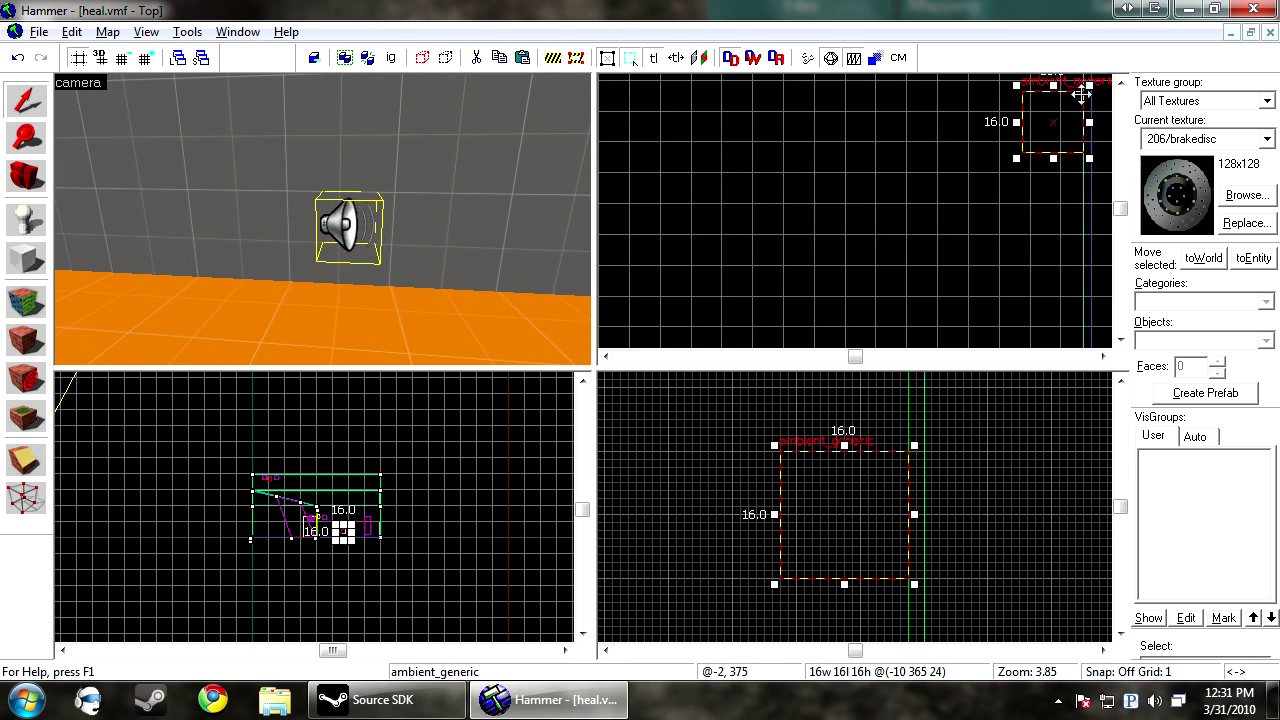
key(bracketright)
key(bracketright)
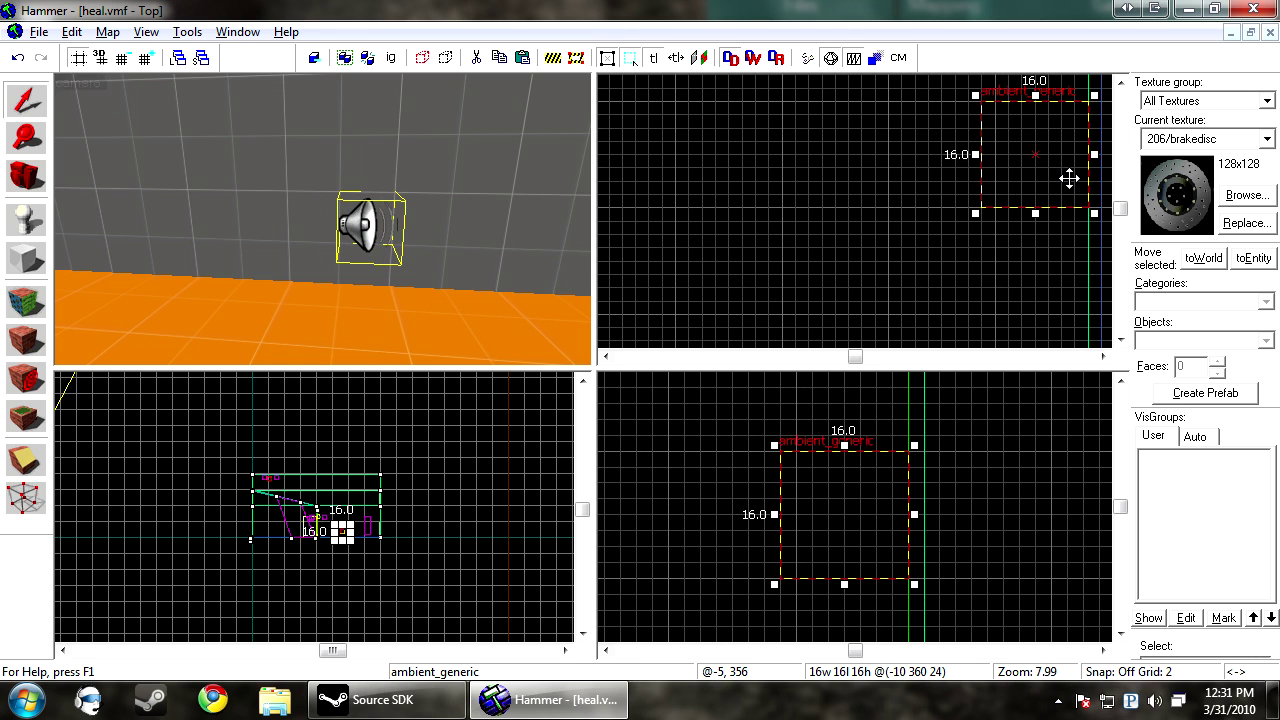
mouse_move(1068, 178)
mouse_down()
mouse_move(1037, 180)
mouse_move(1048, 180)
mouse_up()
Name the ambient_generic entity 'Sound' and open the browser for its Sound Name
key(alt+Return)
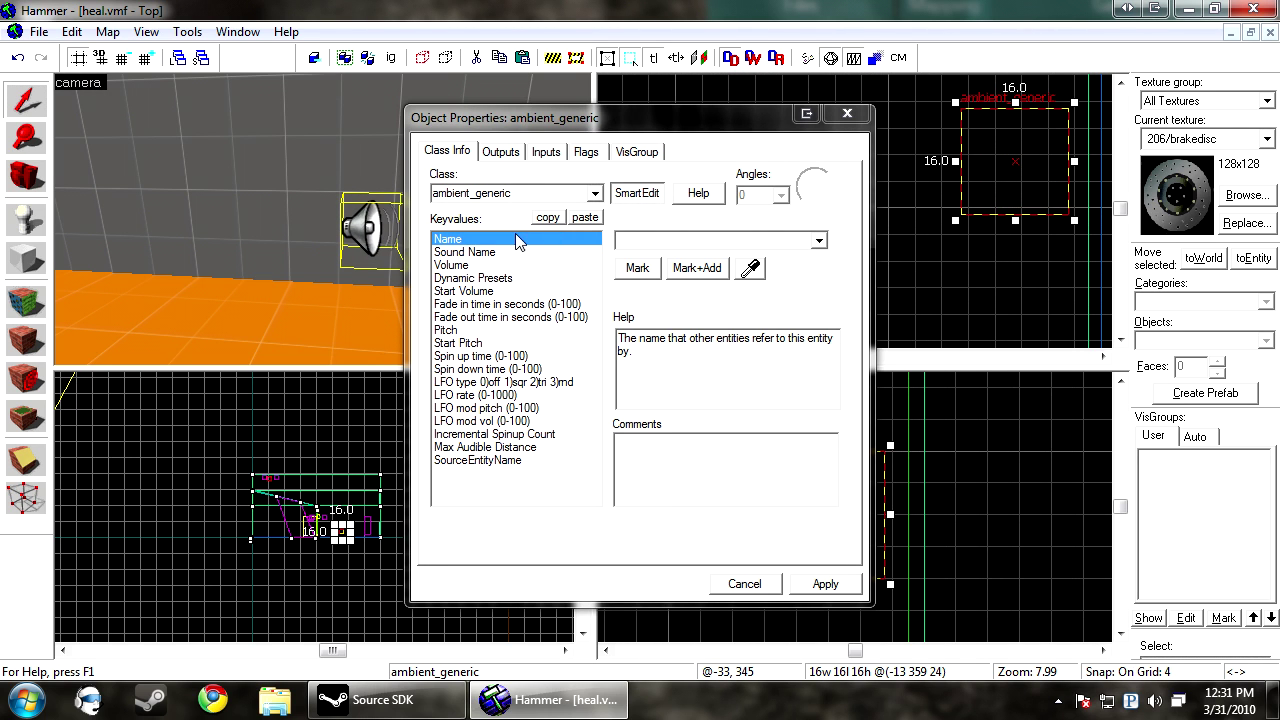
click(636, 241)
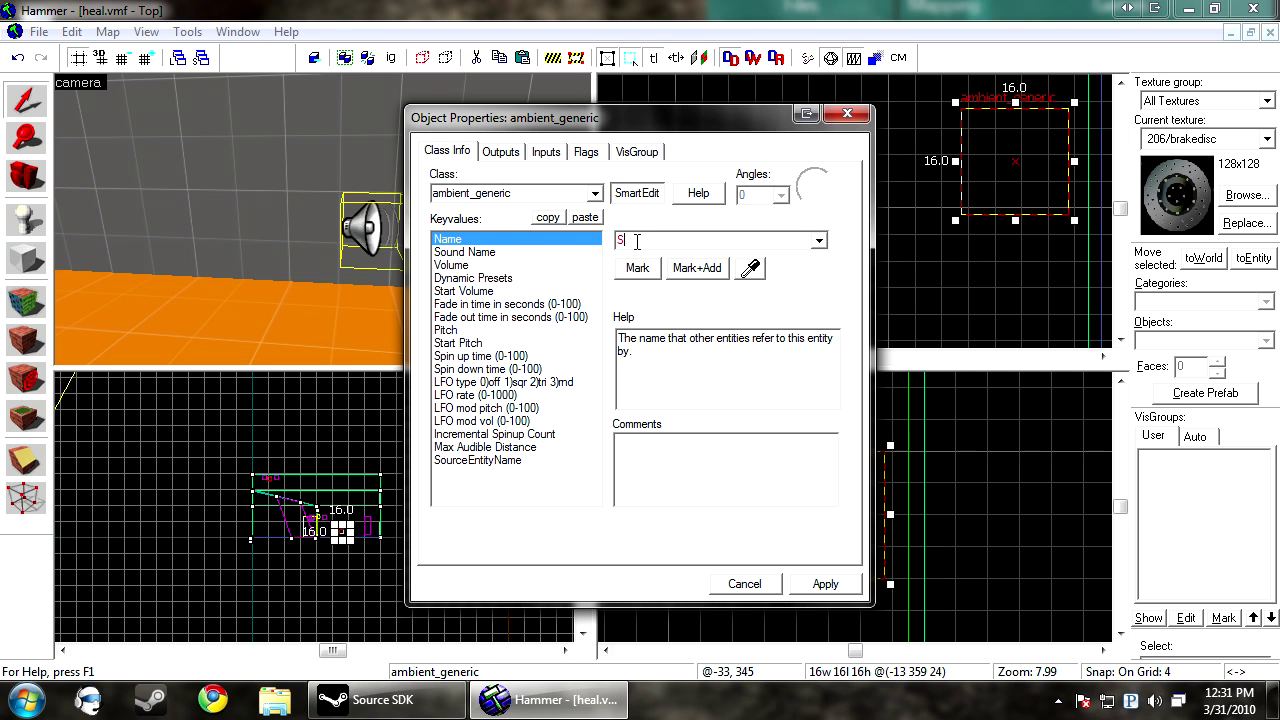
text(Sound)
key(Return)
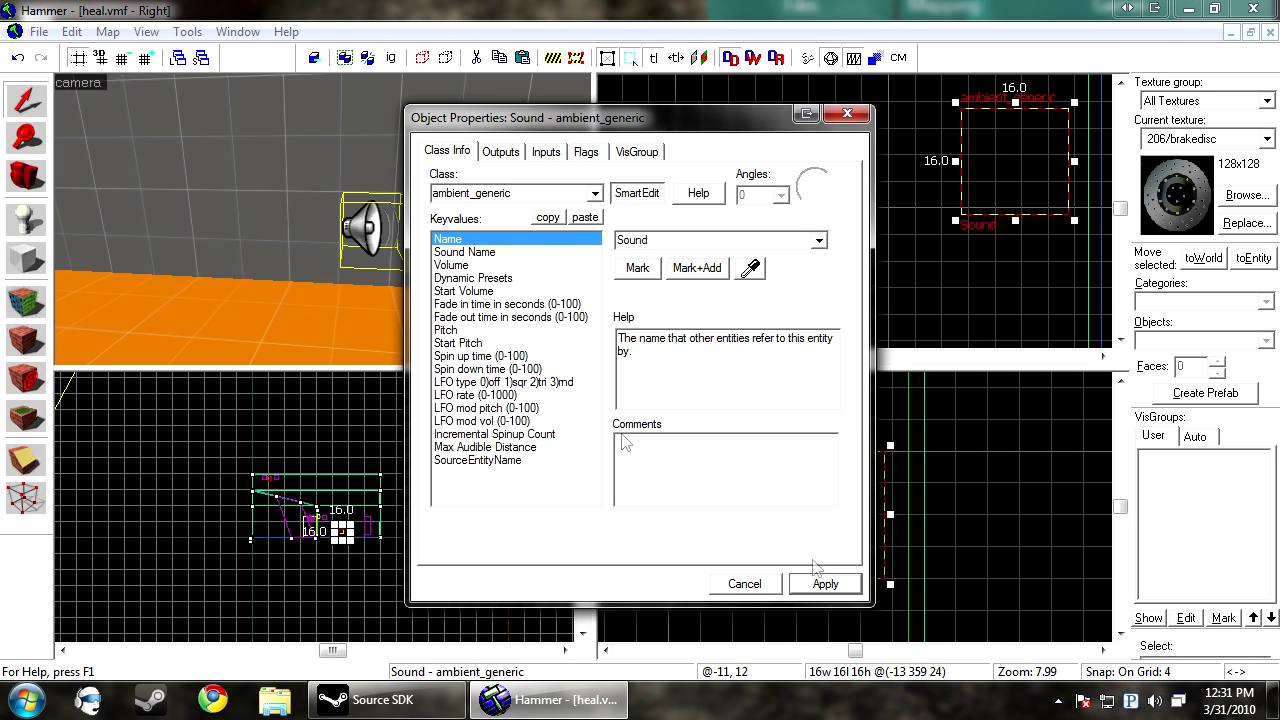
click(566, 253)
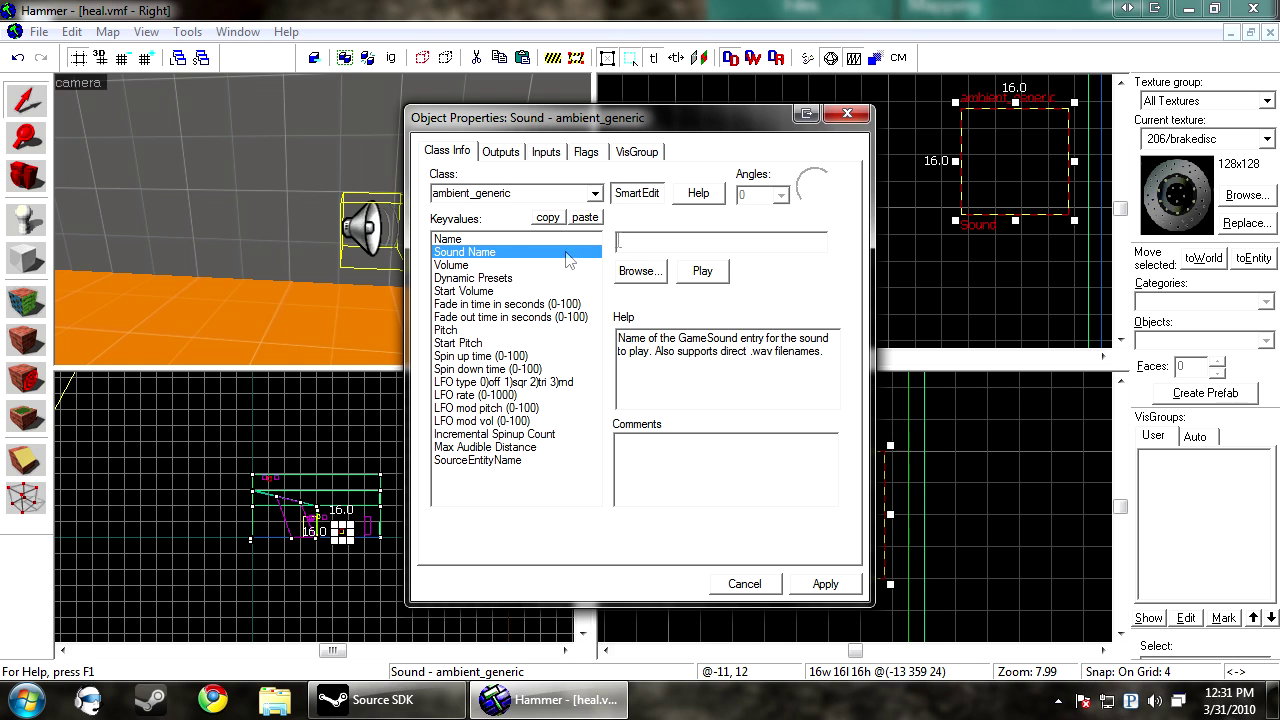
click(638, 271)
Switch the sound browser to Raw files, filter by test, and choose test/narwhals.mp3
click(790, 522)
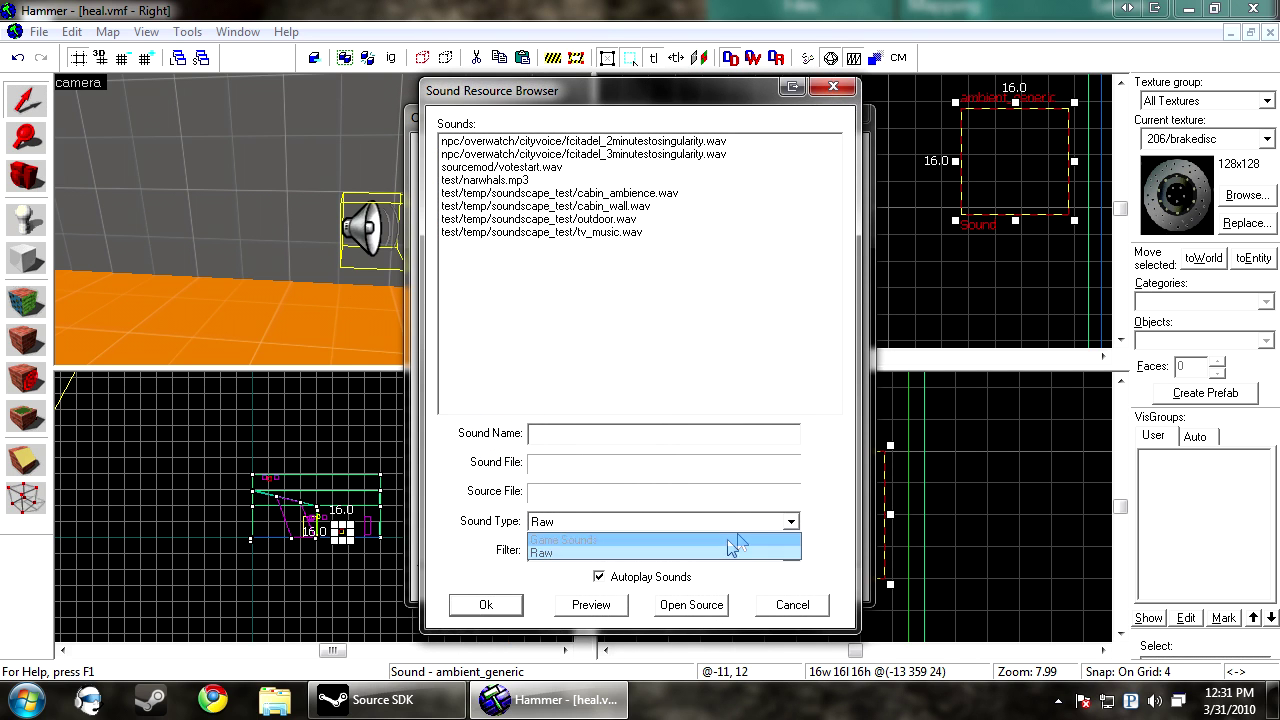
click(700, 548)
click(763, 556)
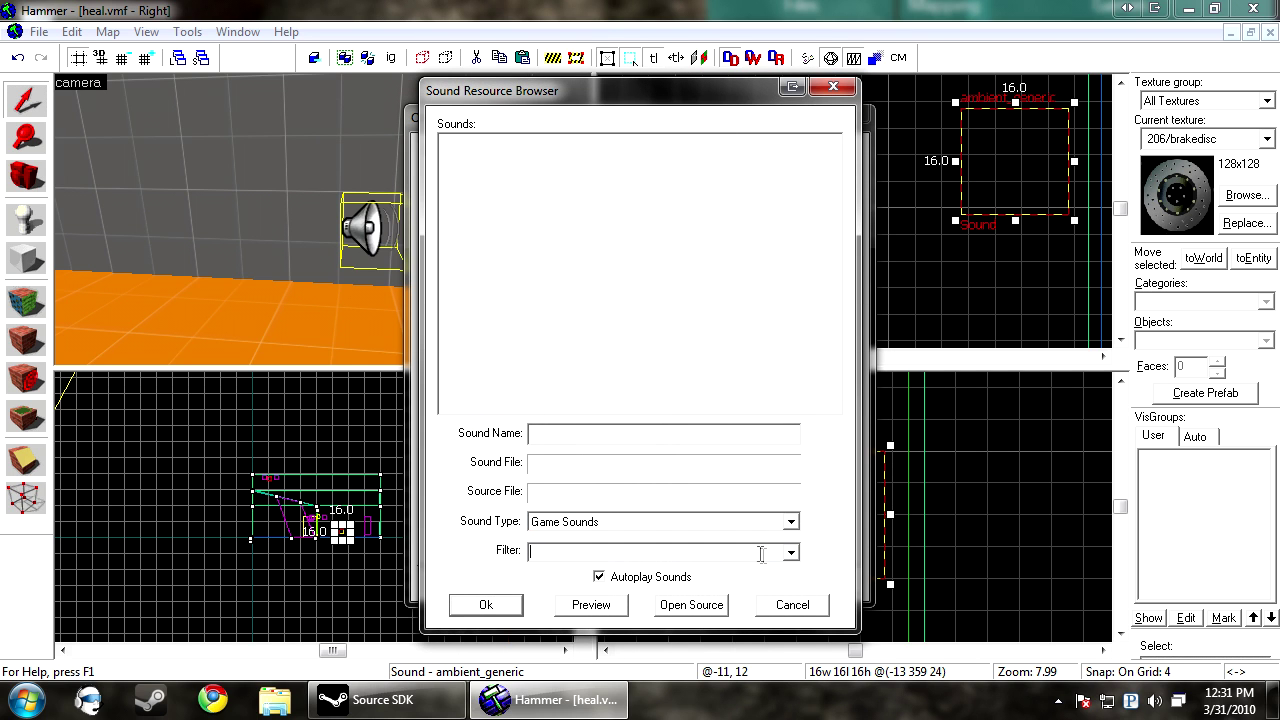
click(615, 522)
click(615, 535)
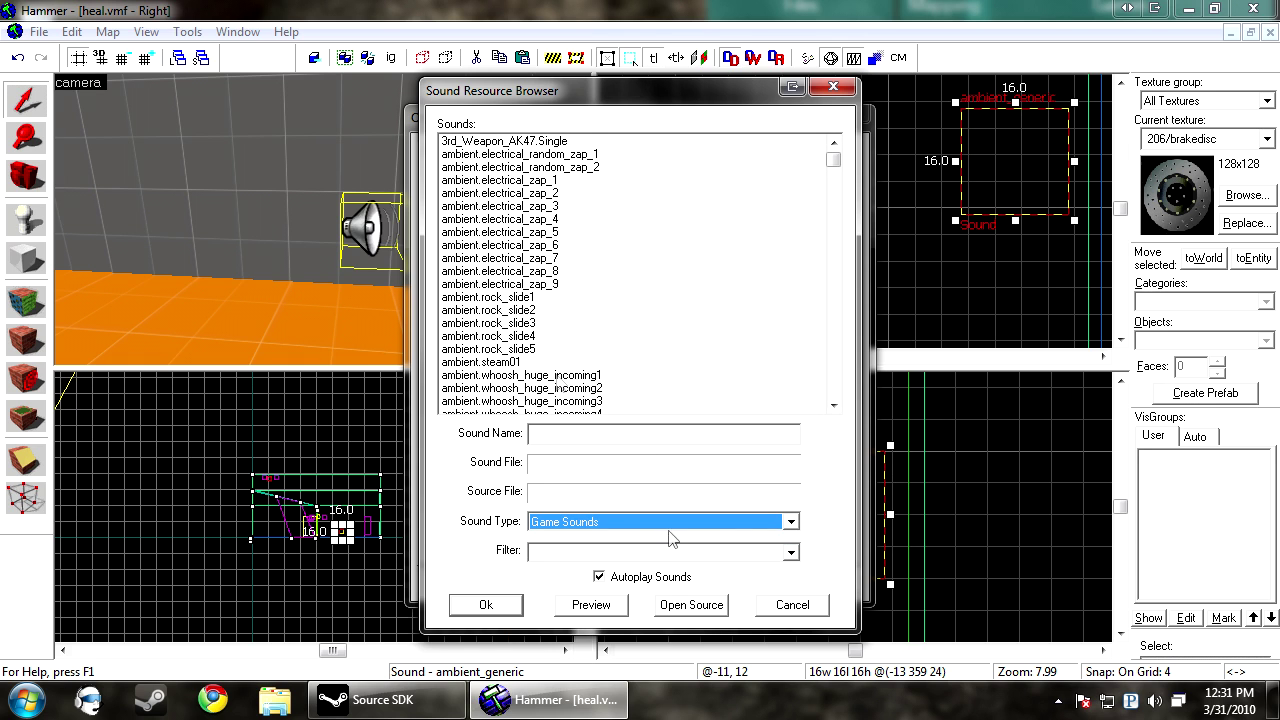
click(790, 521)
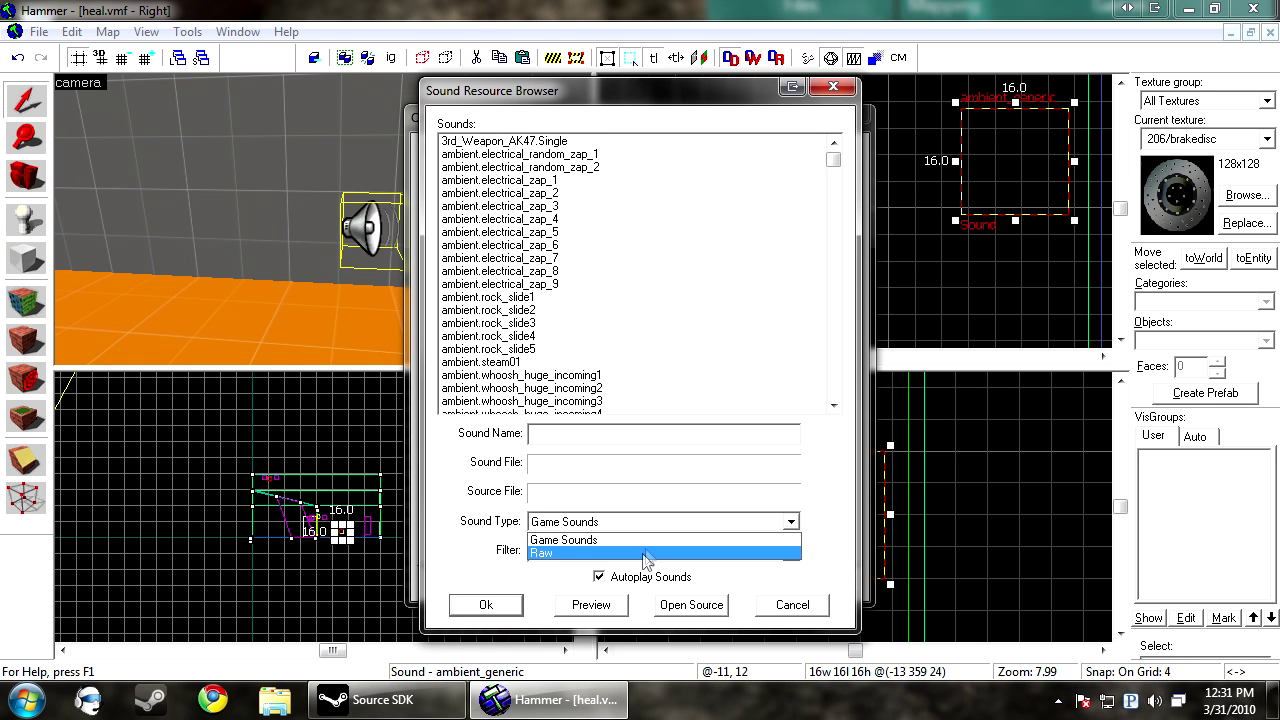
click(645, 560)
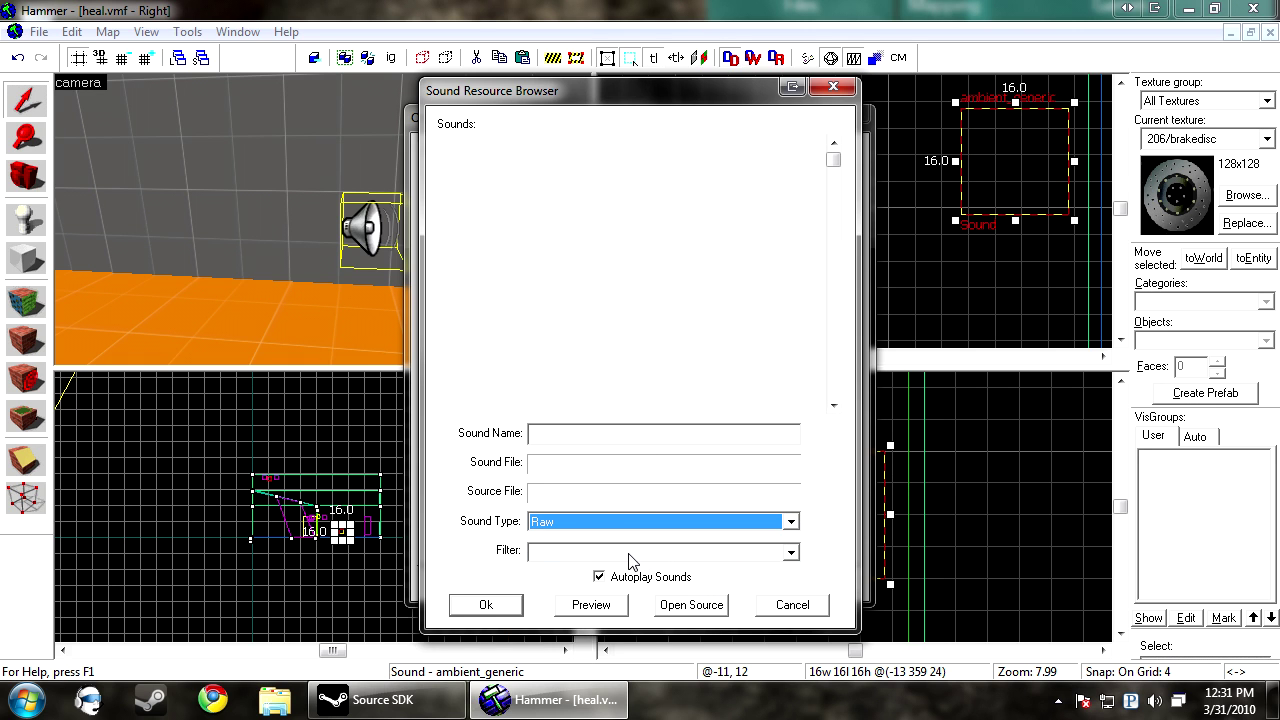
click(630, 553)
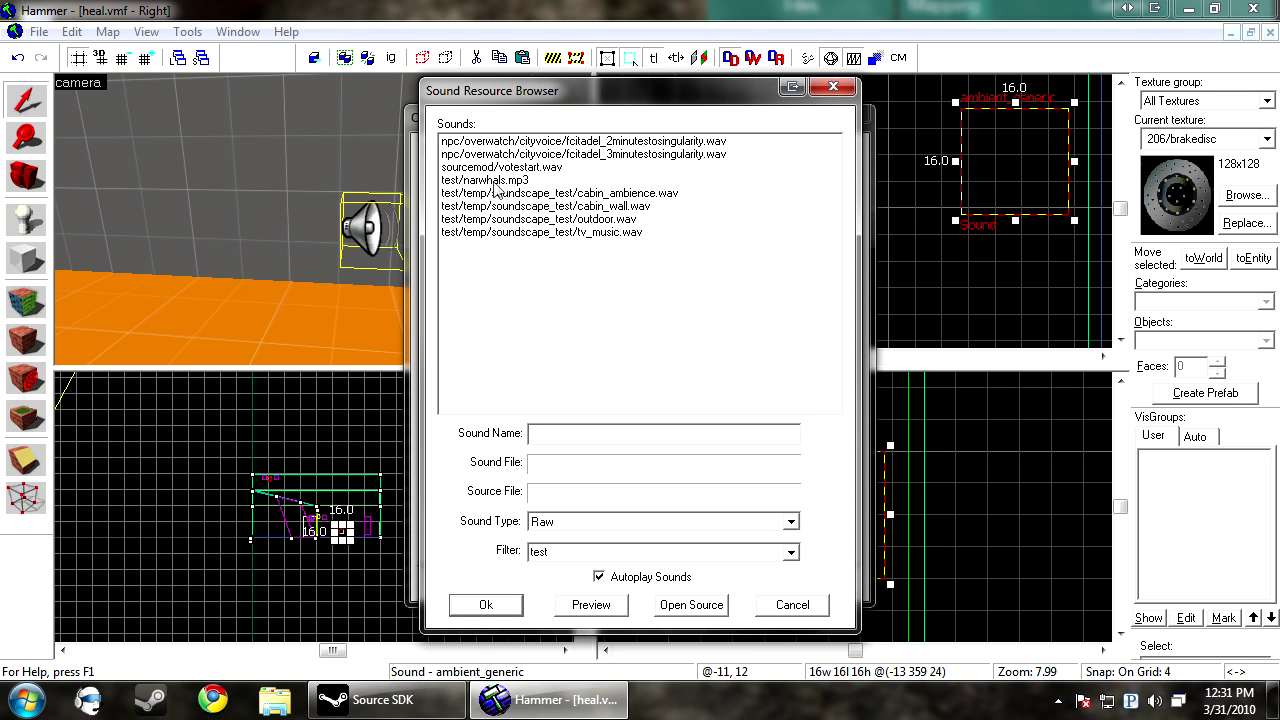
click(480, 182)
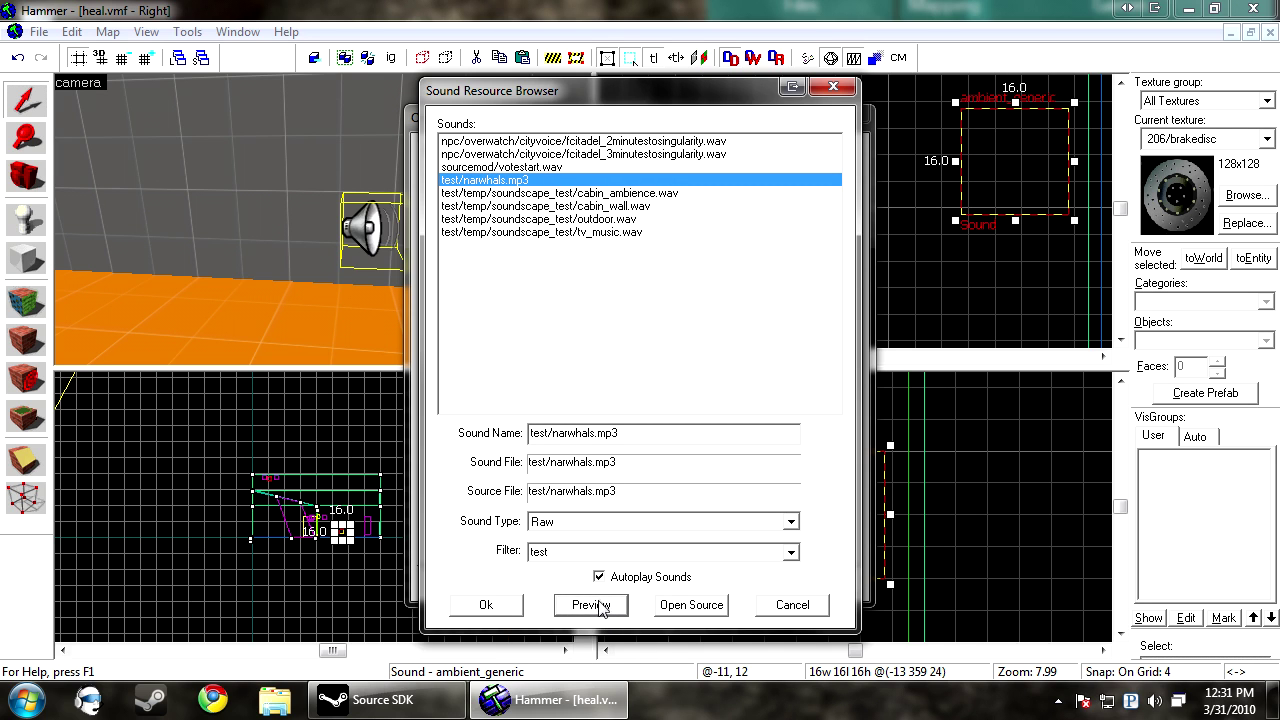
click(489, 606)
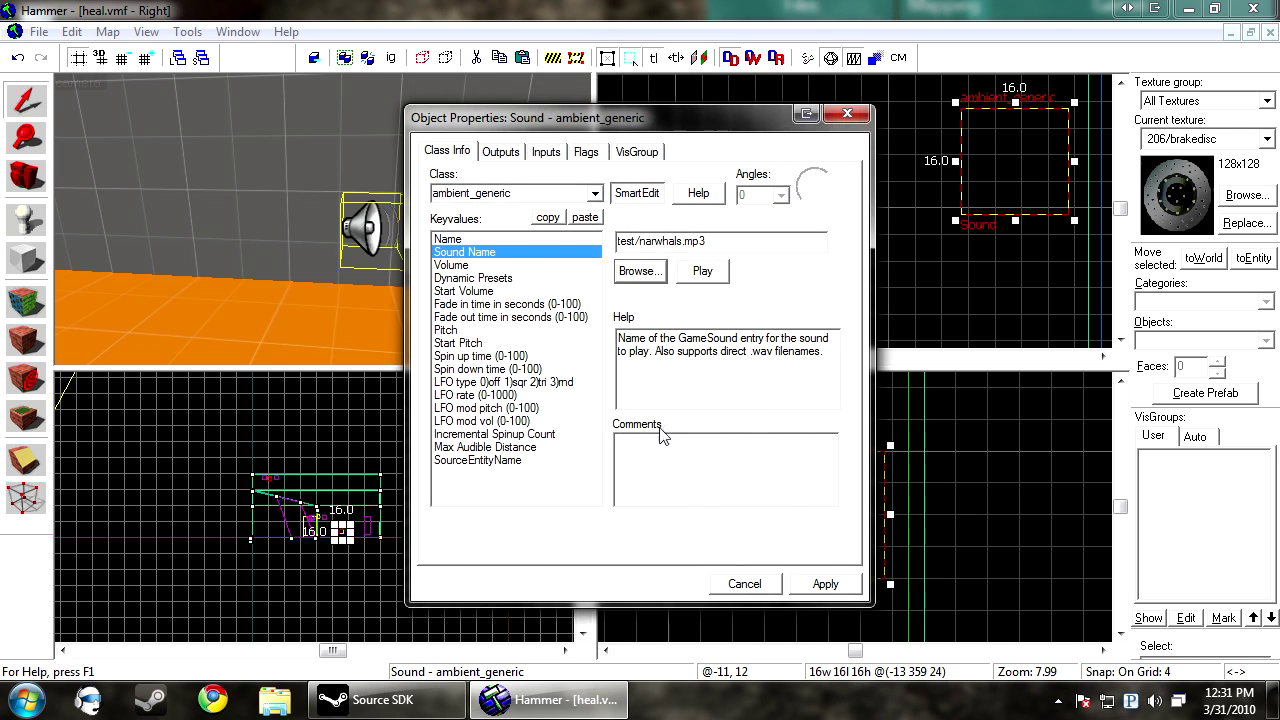
click(455, 265)
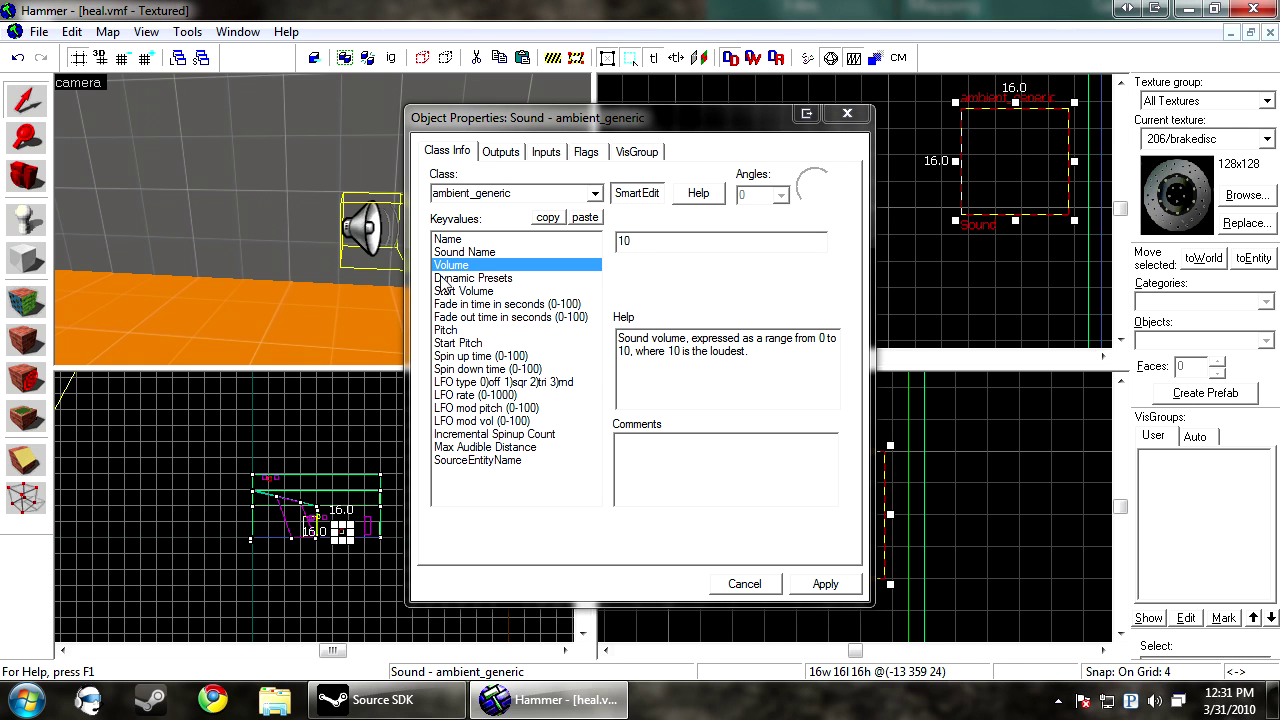
click(487, 280)
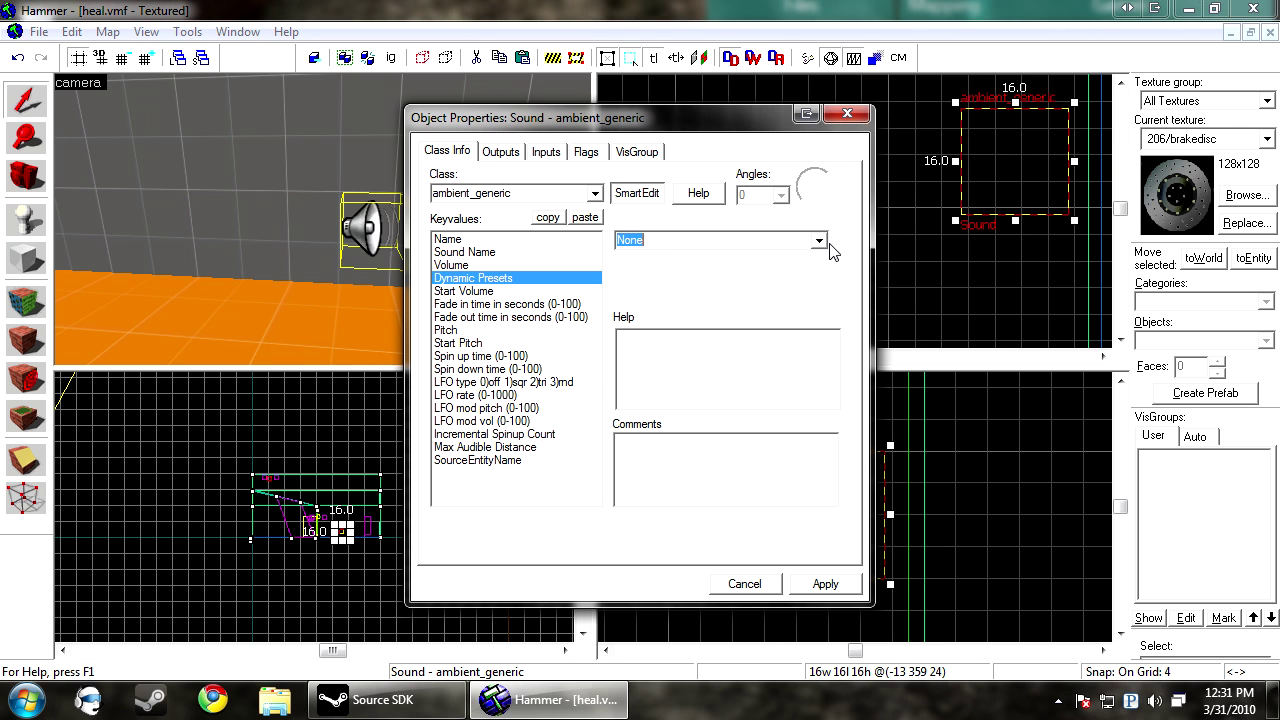
click(819, 242)
mouse_move(818, 290)
mouse_down()
mouse_move(820, 390)
mouse_move(822, 292)
mouse_up()
click(519, 291)
click(519, 291)
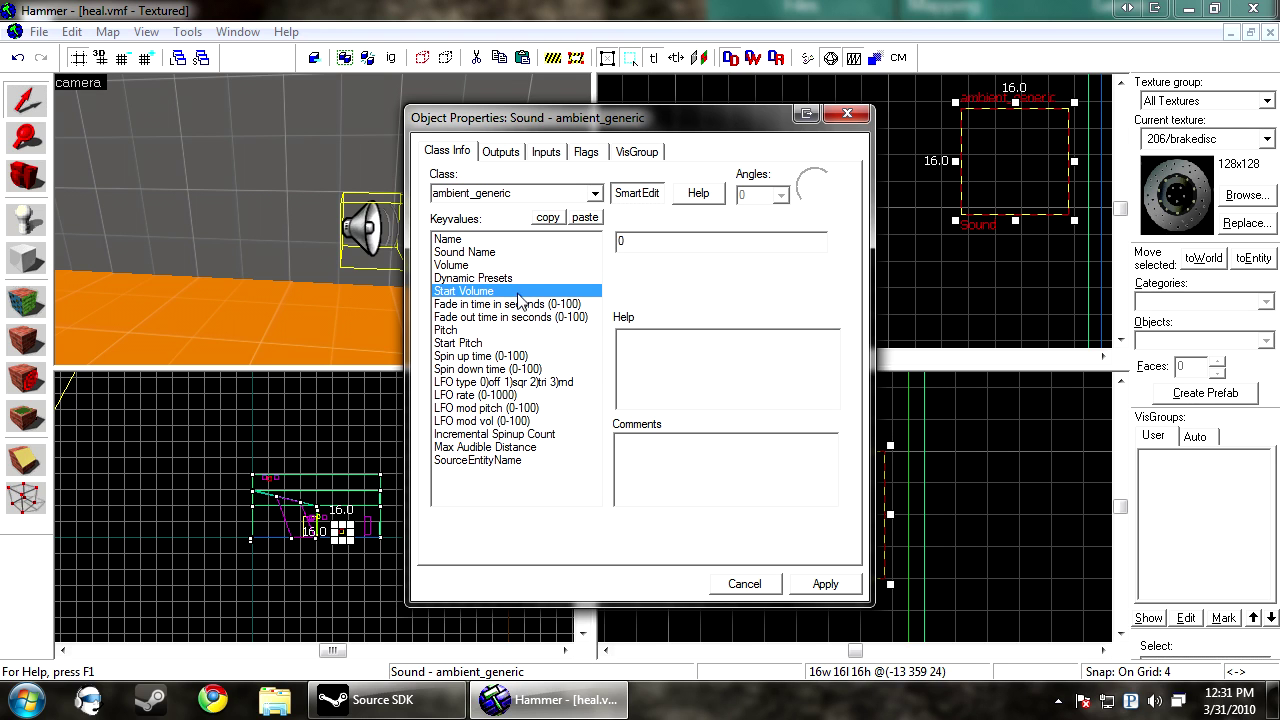
click(523, 304)
click(537, 318)
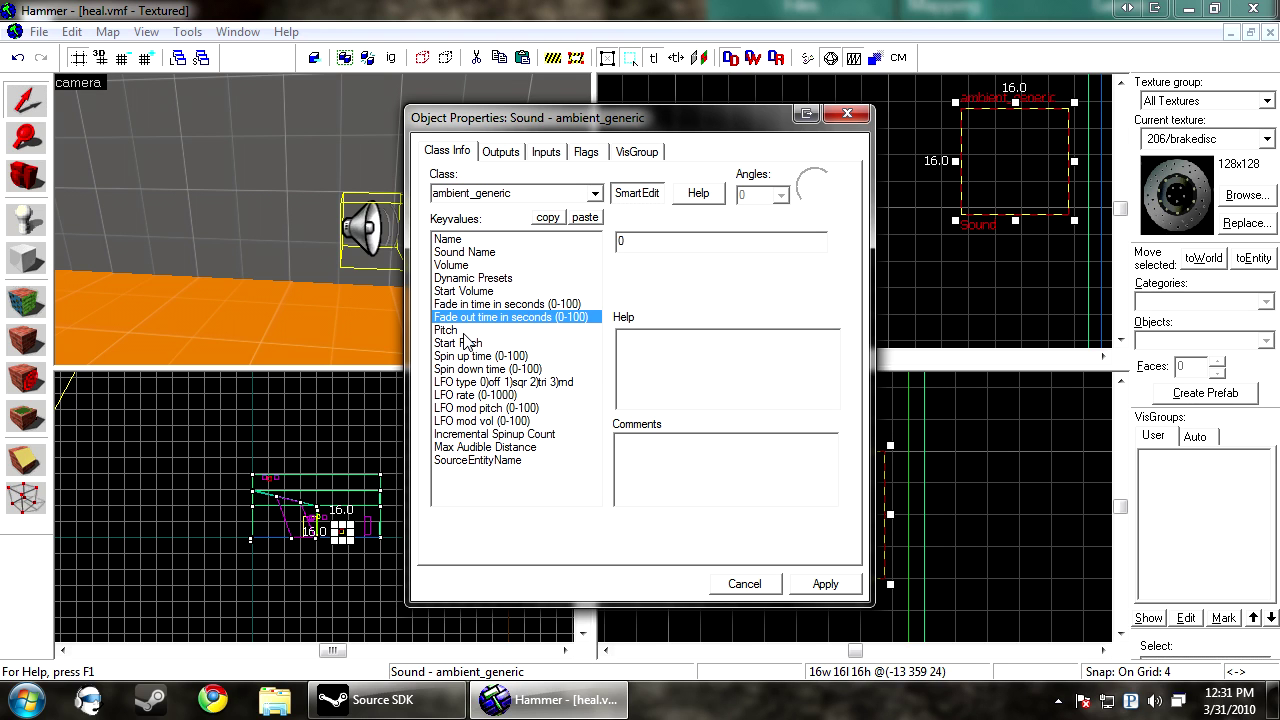
click(465, 330)
click(470, 344)
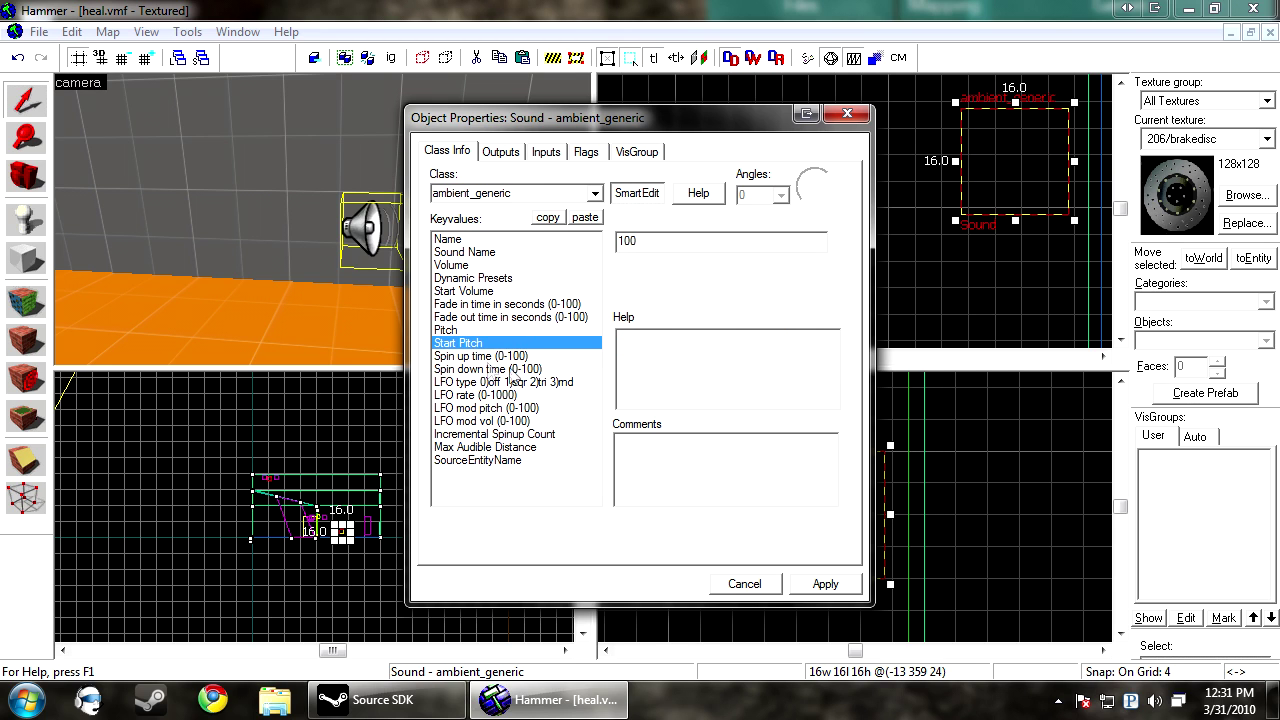
Drag the yellow radius in Top view to cut Max Audible Distance from 1250 to 1037
click(485, 447)
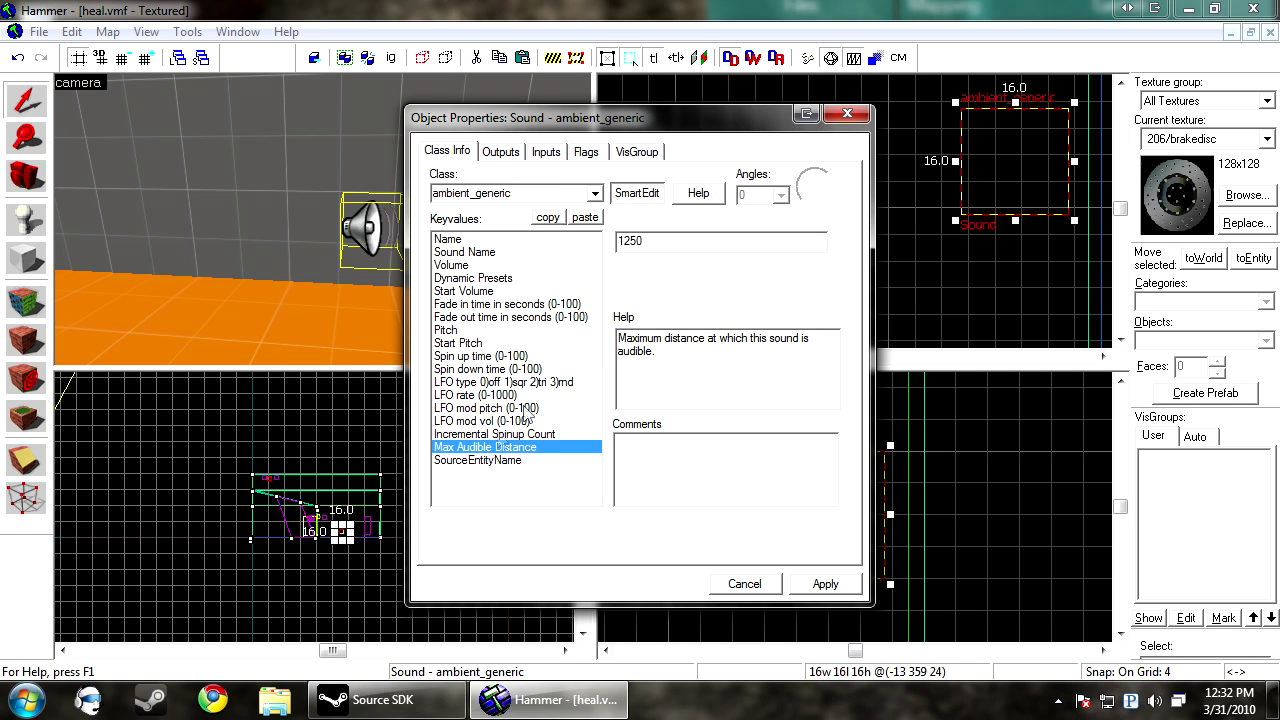
scroll(1003, 225, down, 3)
scroll(1003, 225, down, 5)
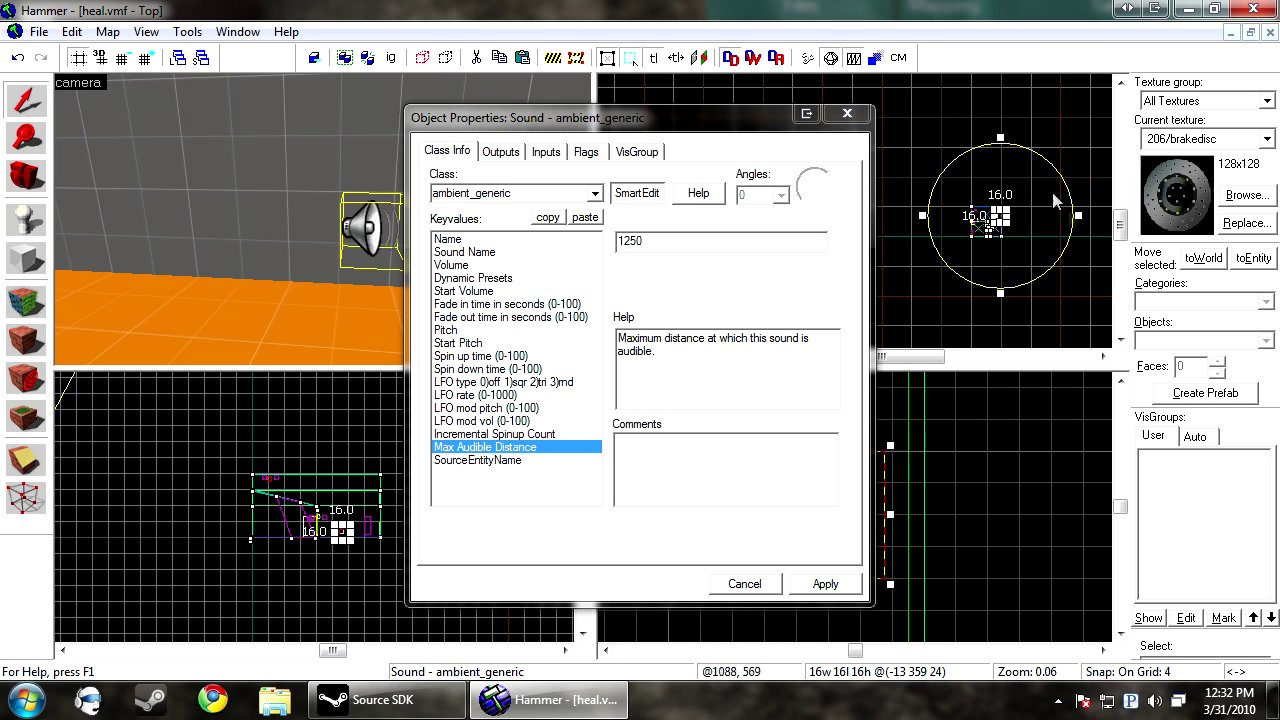
drag(1000, 137, 1000, 97)
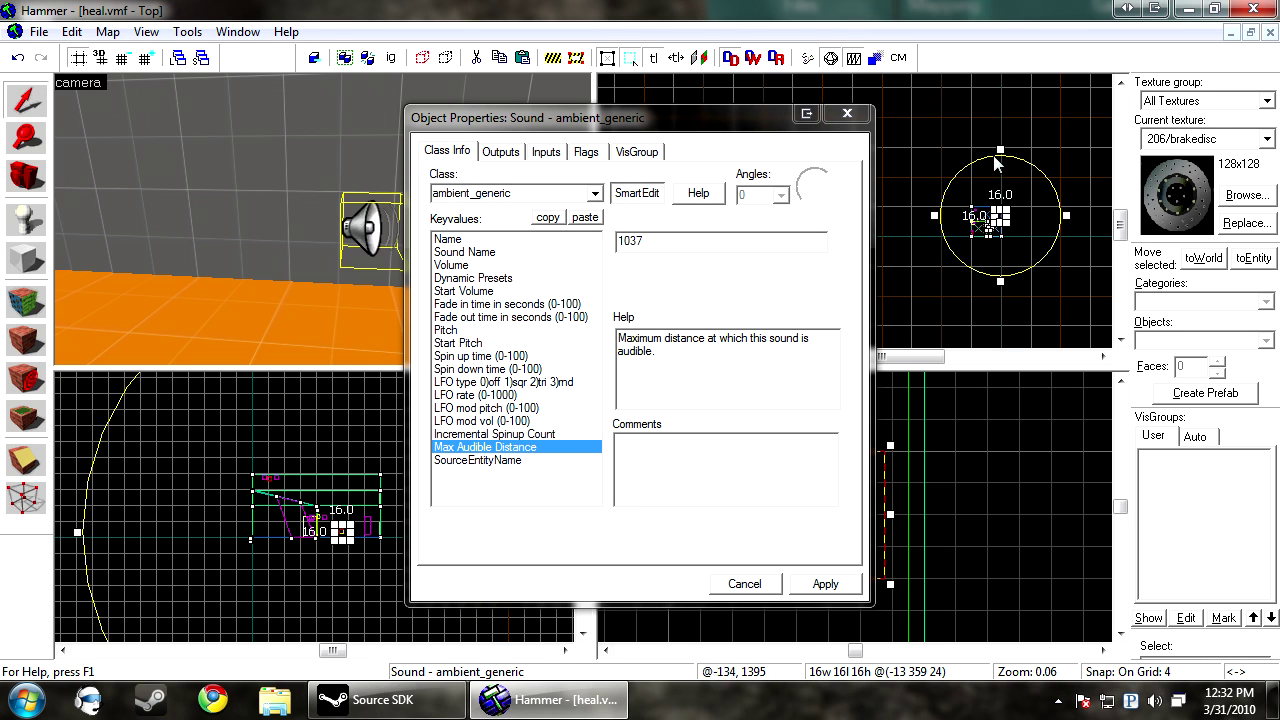
click(500, 460)
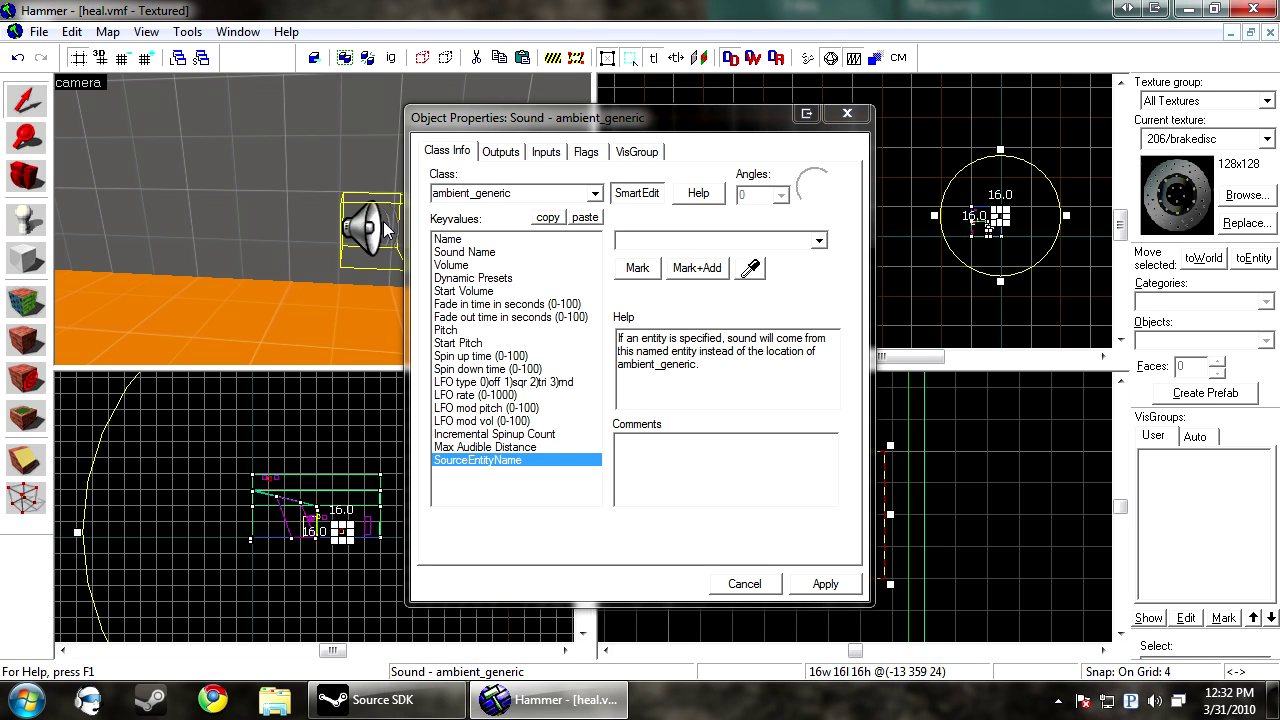
click(664, 241)
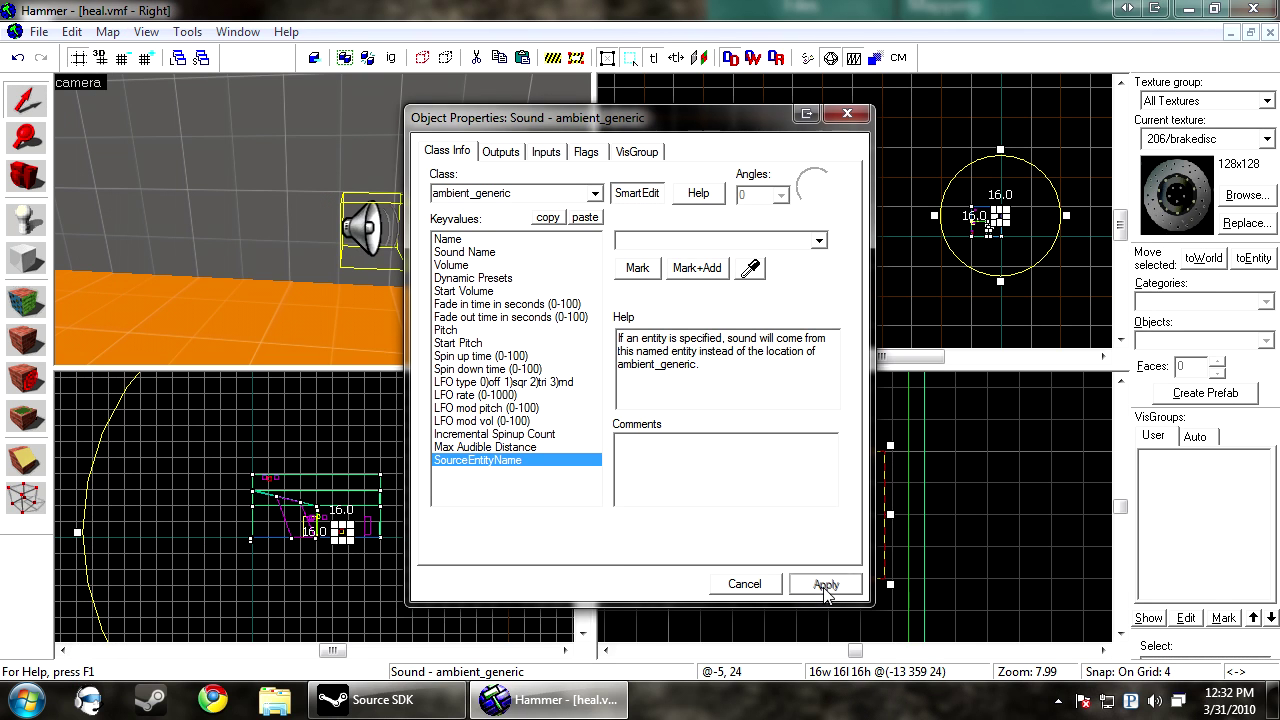
click(497, 447)
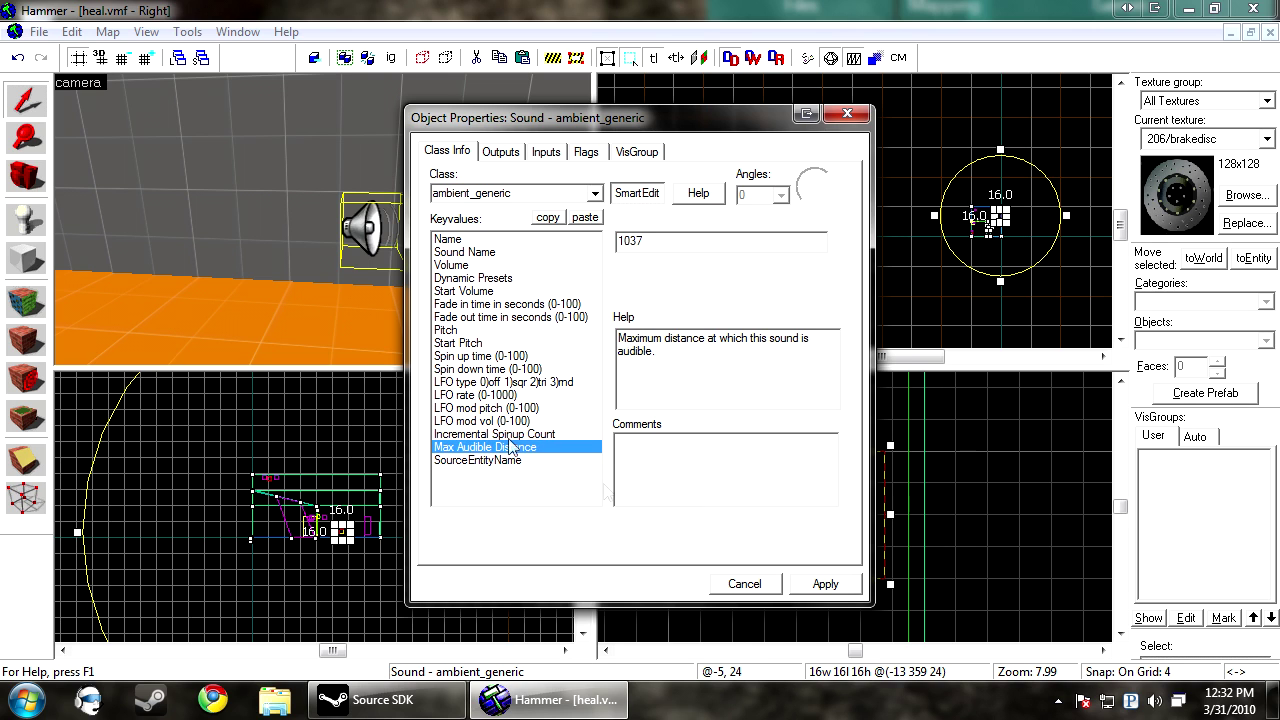
click(585, 155)
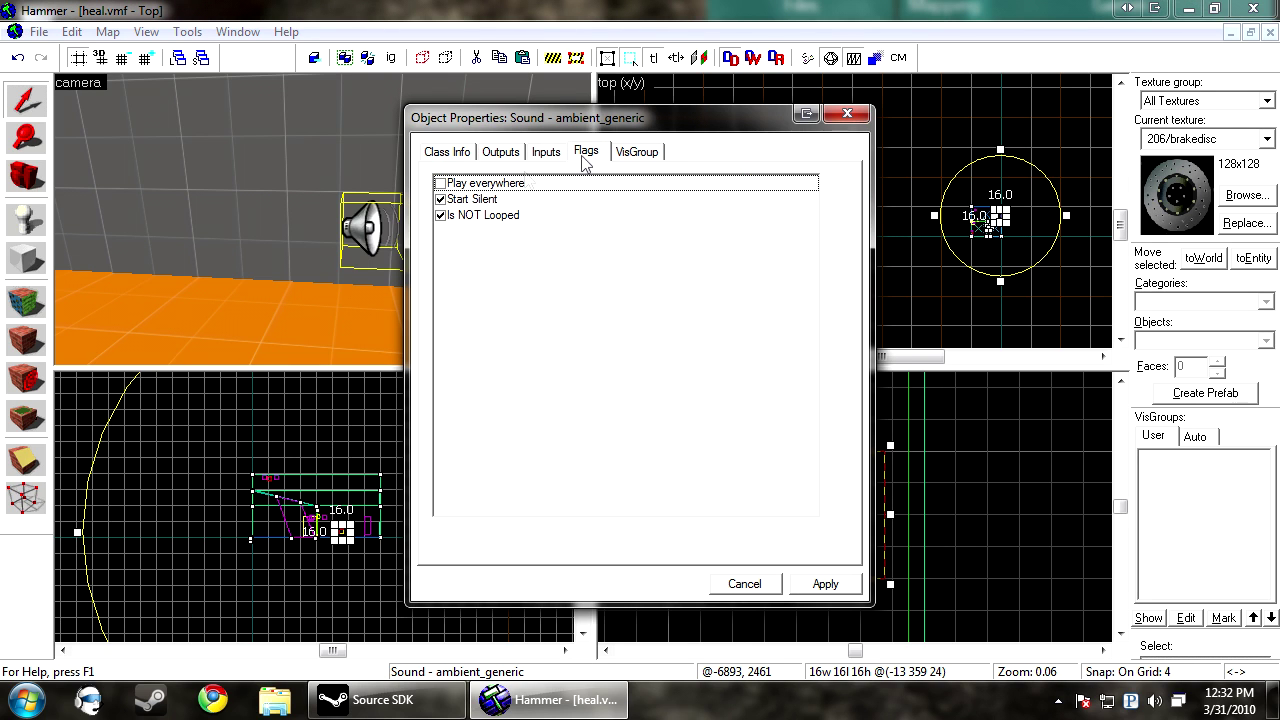
Tick Start Silent, apply, close the sound's properties, and clear the selection
click(441, 199)
click(824, 583)
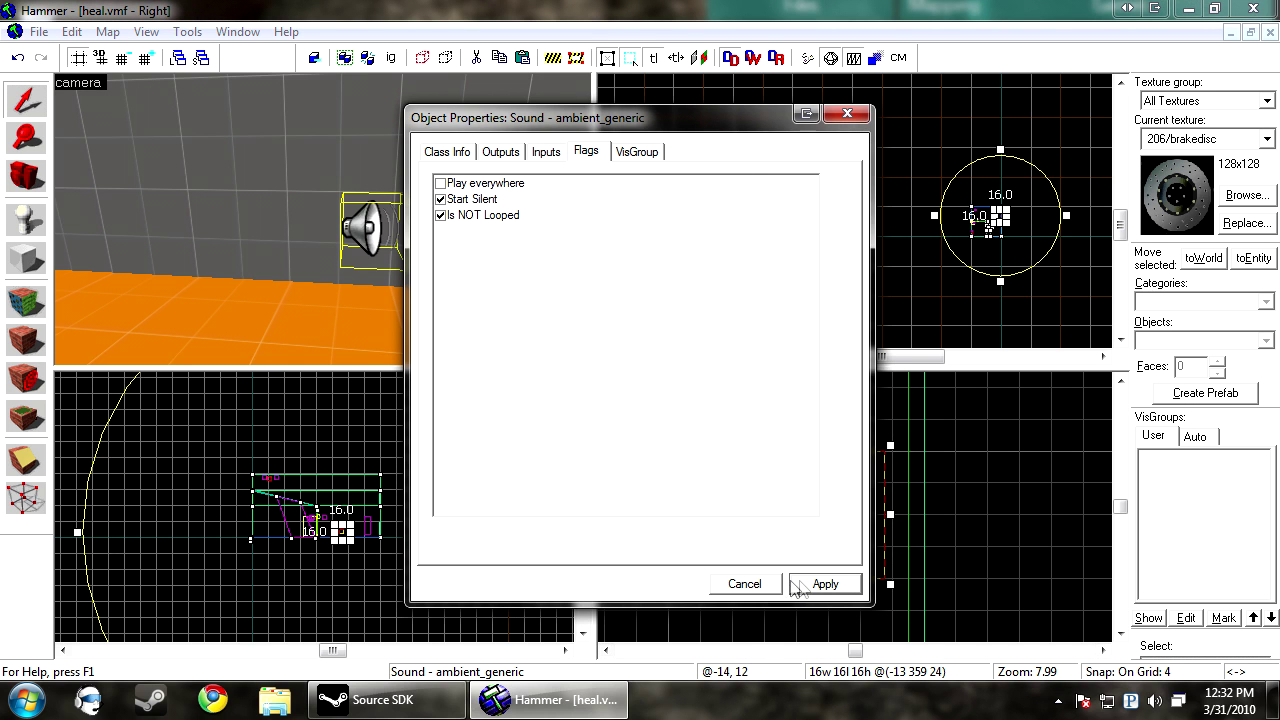
click(776, 586)
click(963, 531)
Pick the props/doorbutton002a texture by filtering the texture browser for 'butt'
key(s)
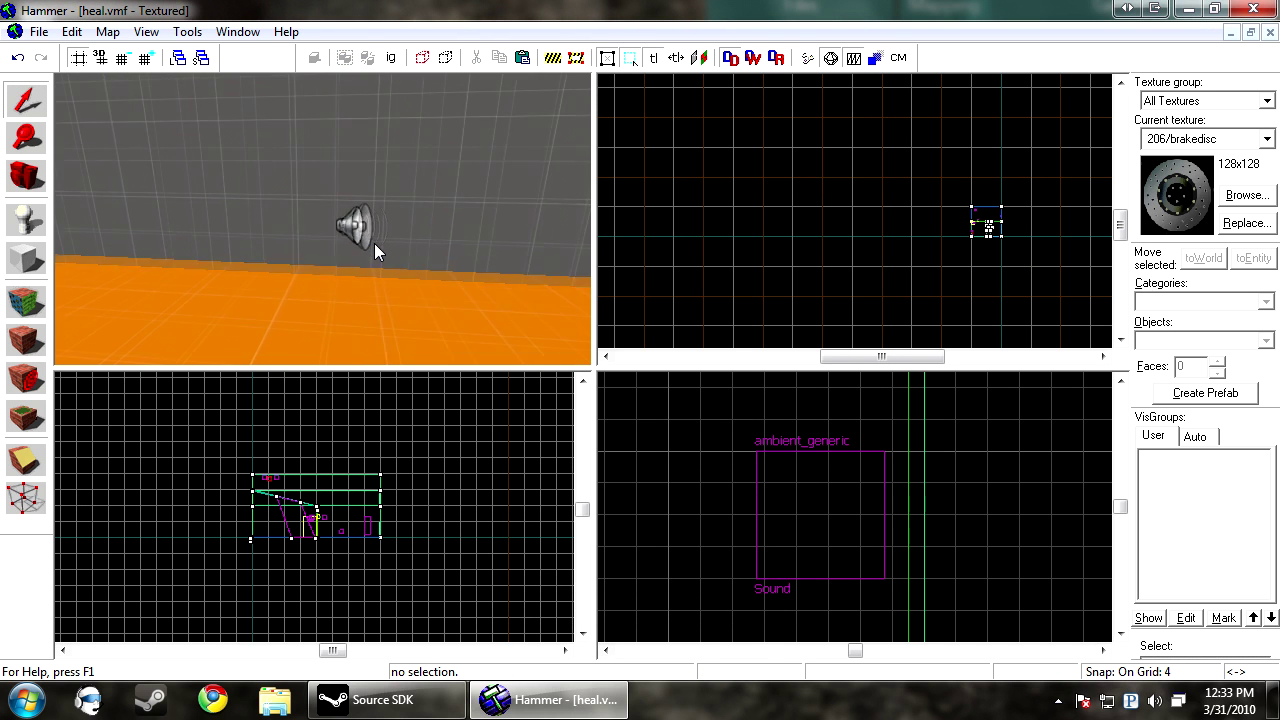
key(Down)
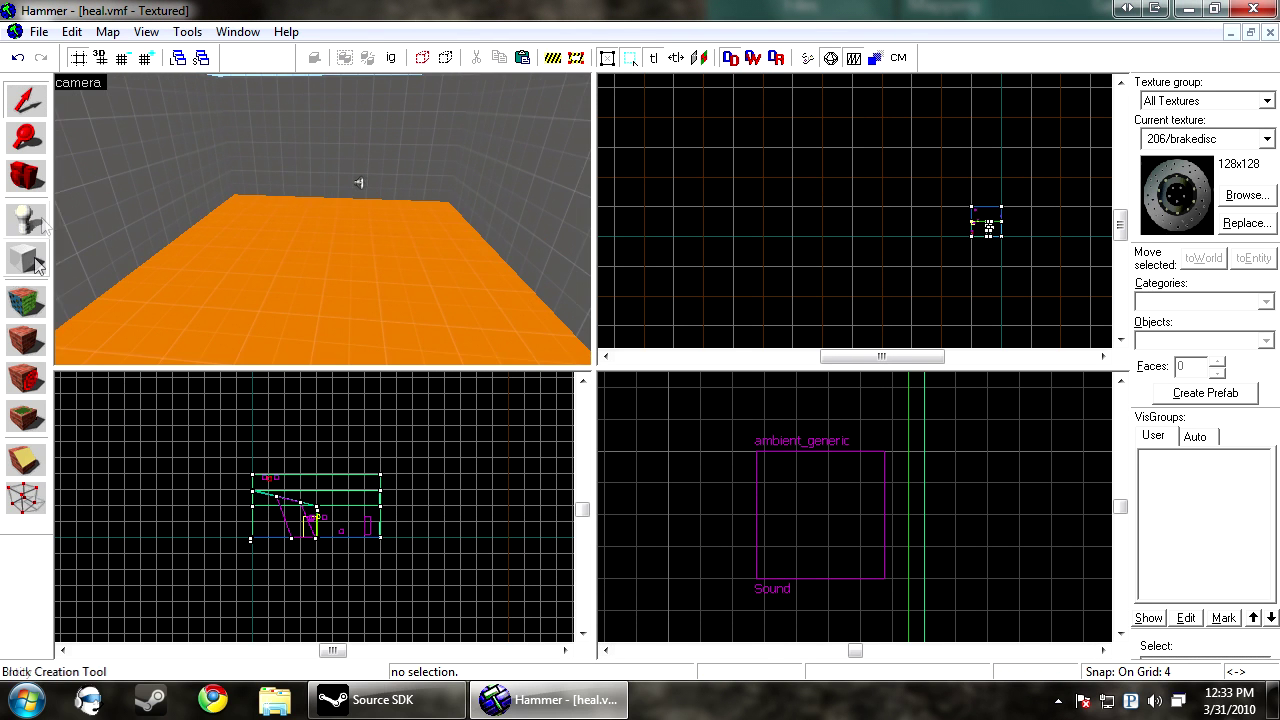
click(30, 302)
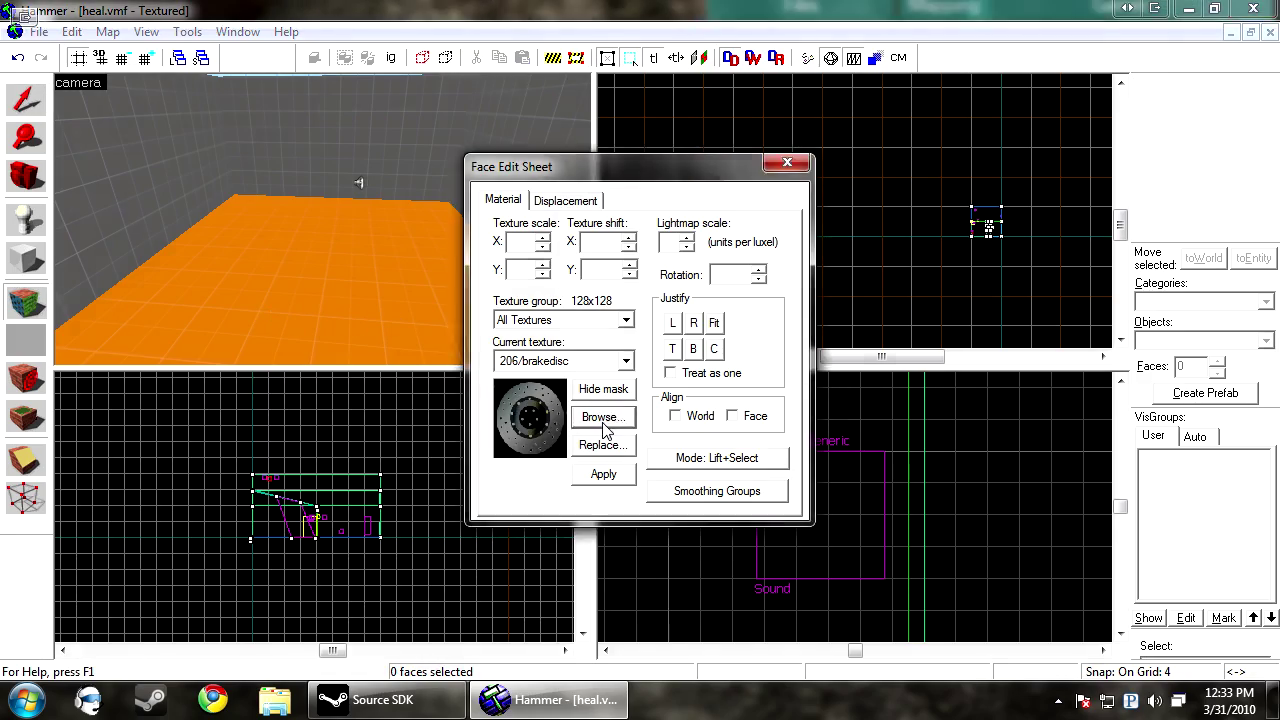
click(602, 418)
text(butt)
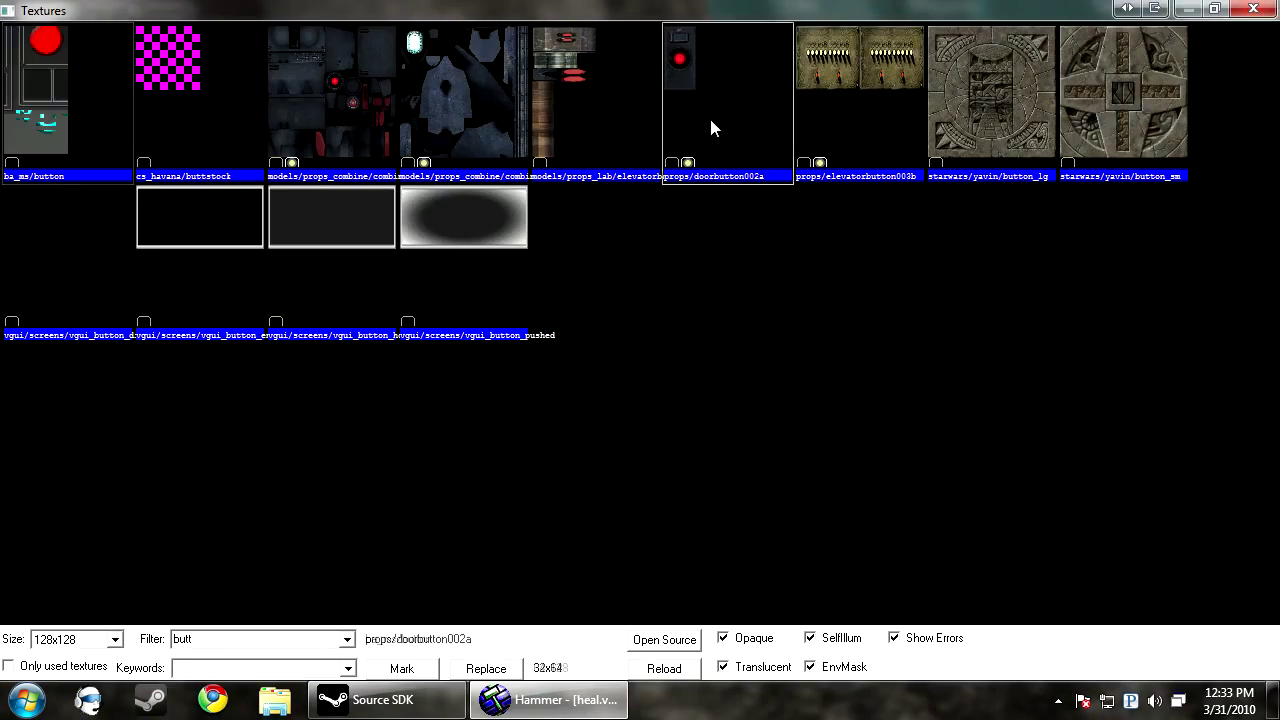
double_click(709, 115)
Draw a small 4×12 block against the wall in Top view and create it
click(788, 163)
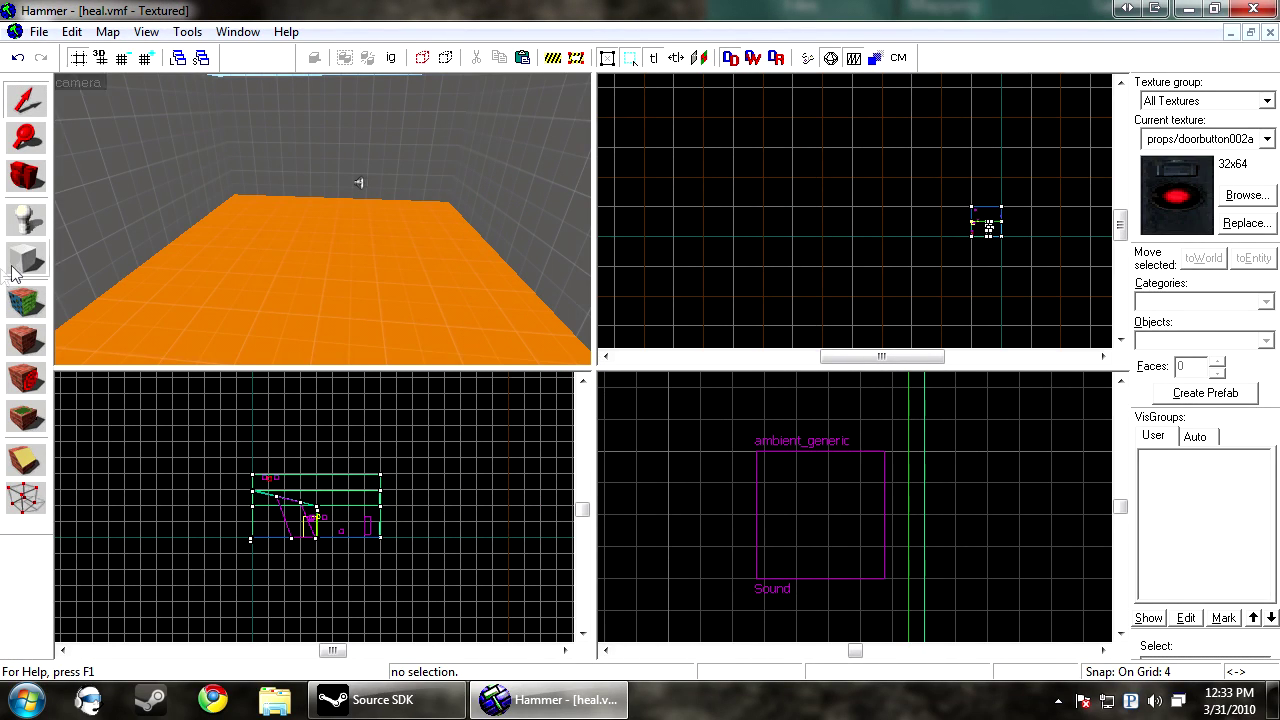
scroll(1028, 235, up, 6)
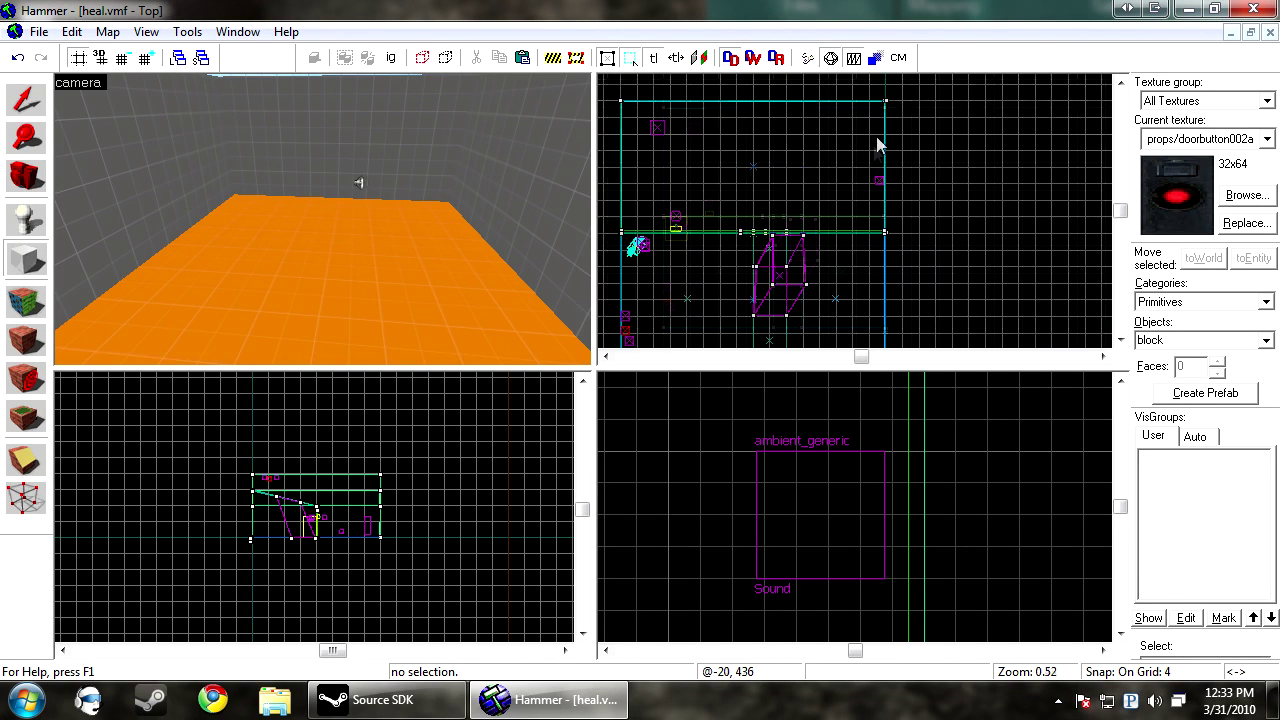
scroll(836, 180, up, 2)
drag(837, 224, 851, 147)
key(Return)
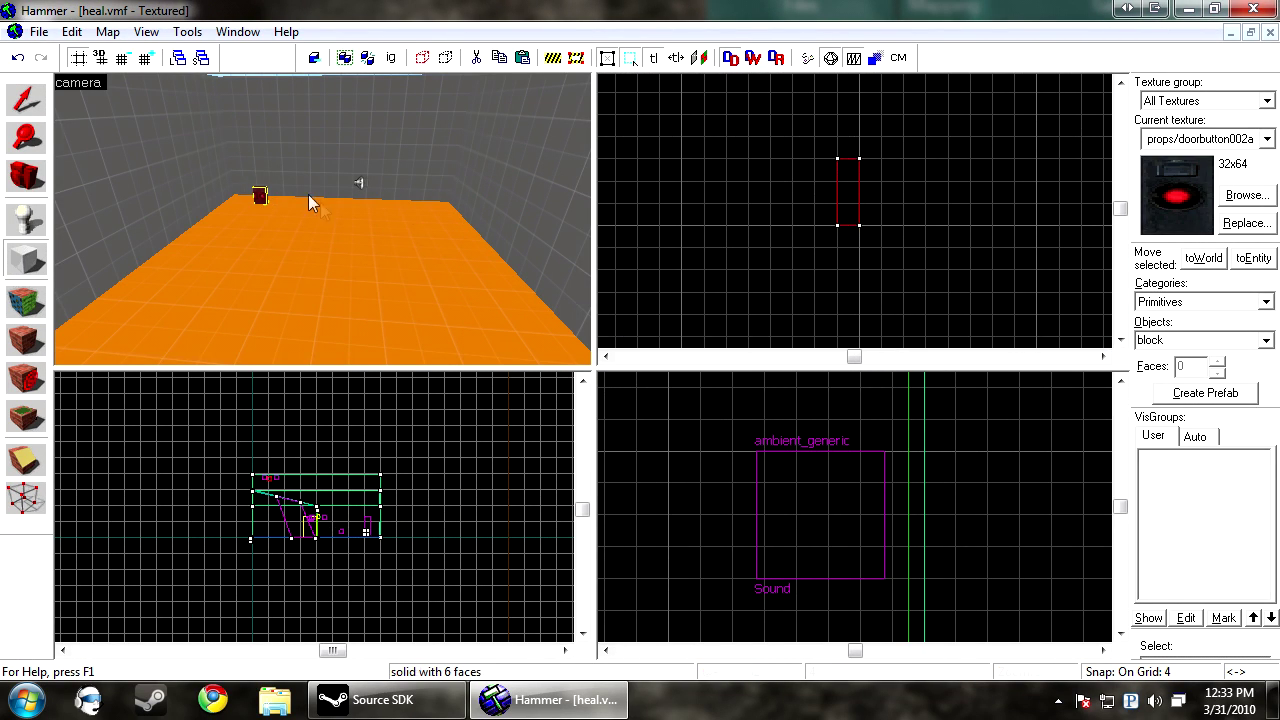
key(shift+s)
Move the 3D camera up to the new button block and select it
scroll(330, 520, up, 6)
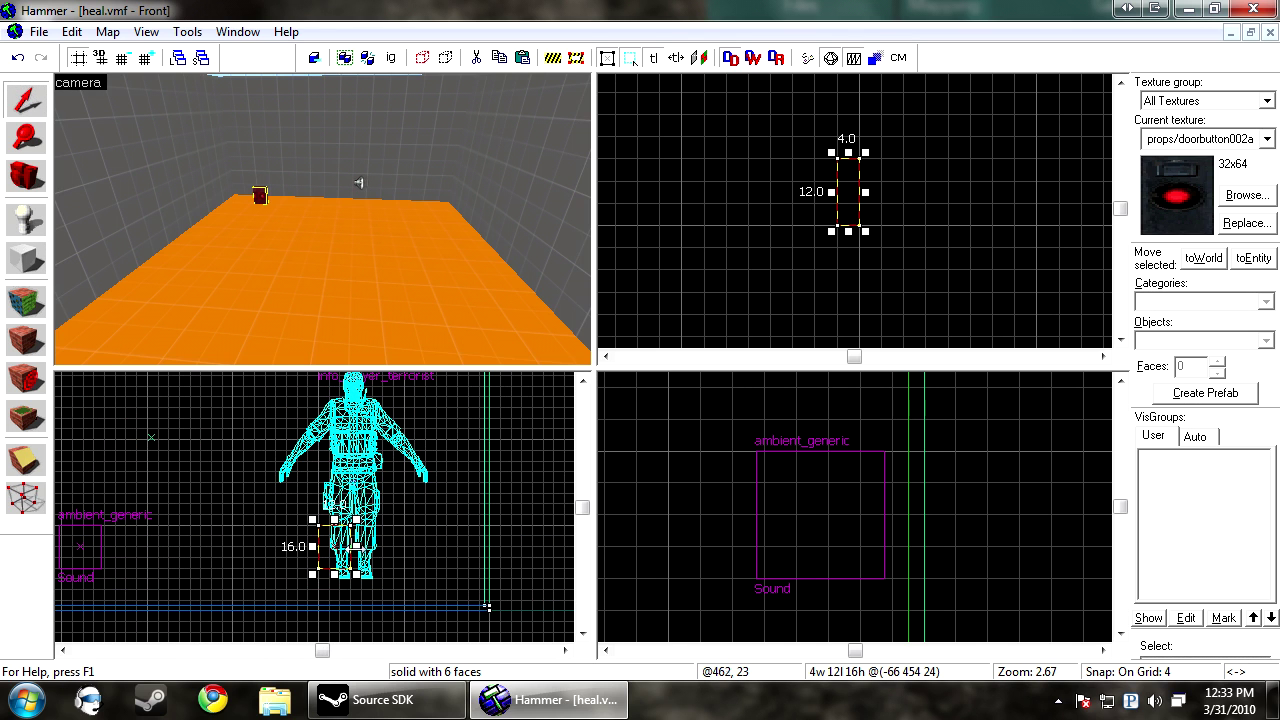
click(26, 300)
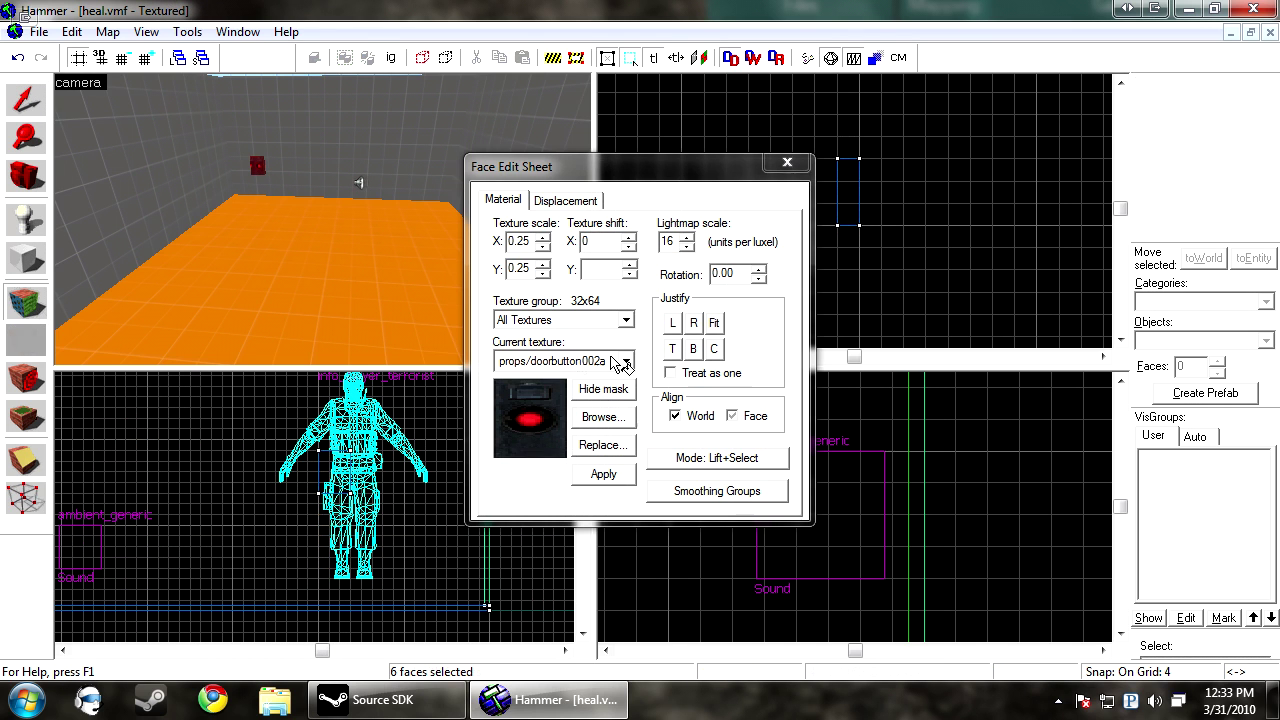
click(787, 162)
key(Up)
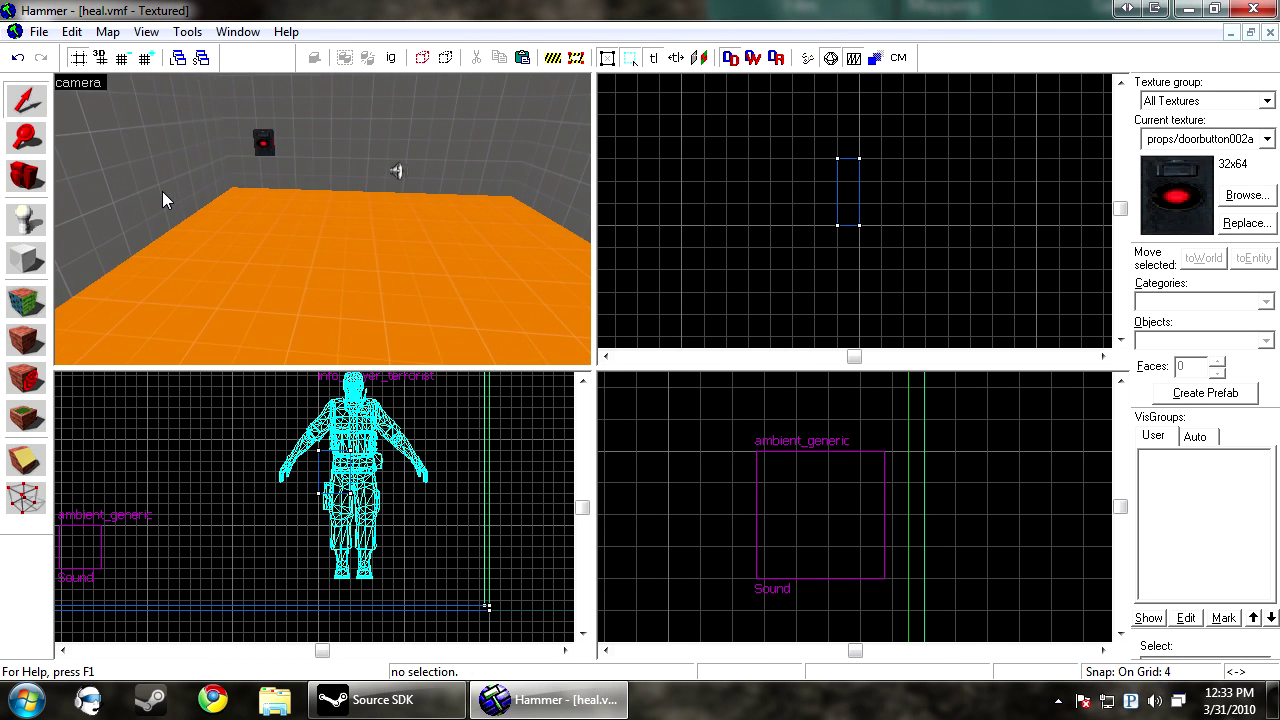
key(Up)
click(282, 176)
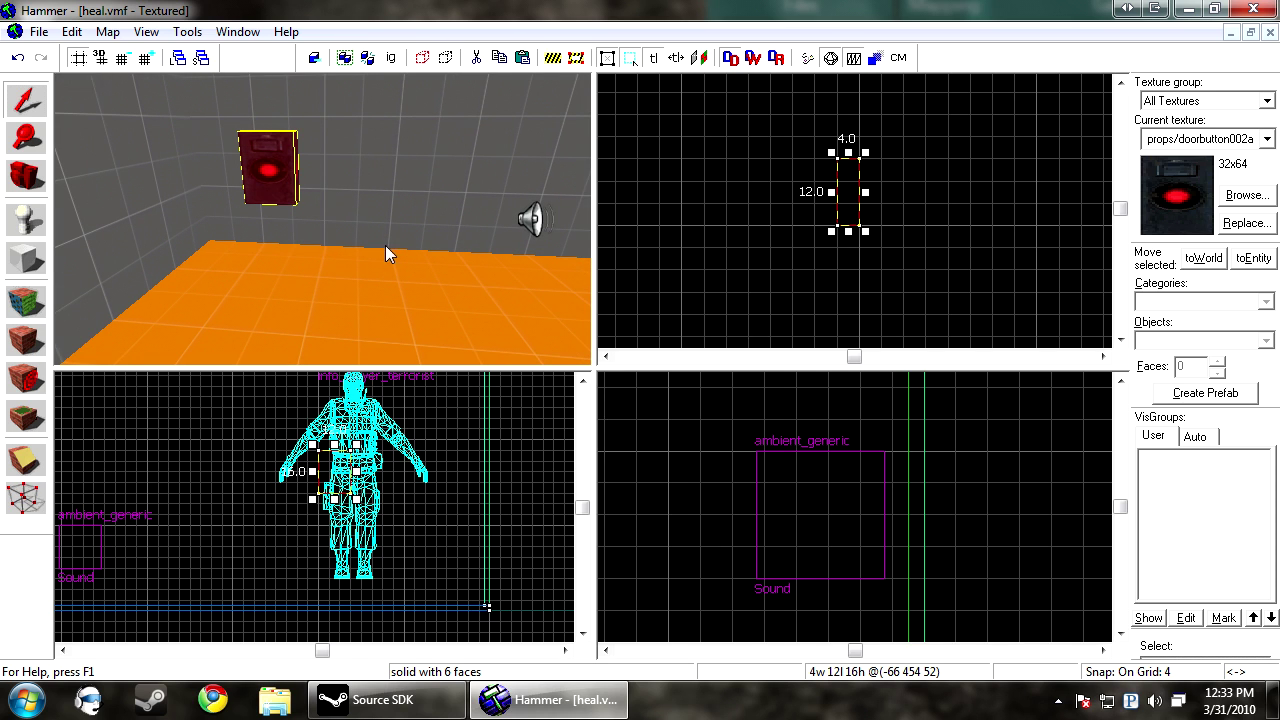
Tie the block to a func_button entity named Button, apply, and show its outputs
key(ctrl+t)
click(594, 193)
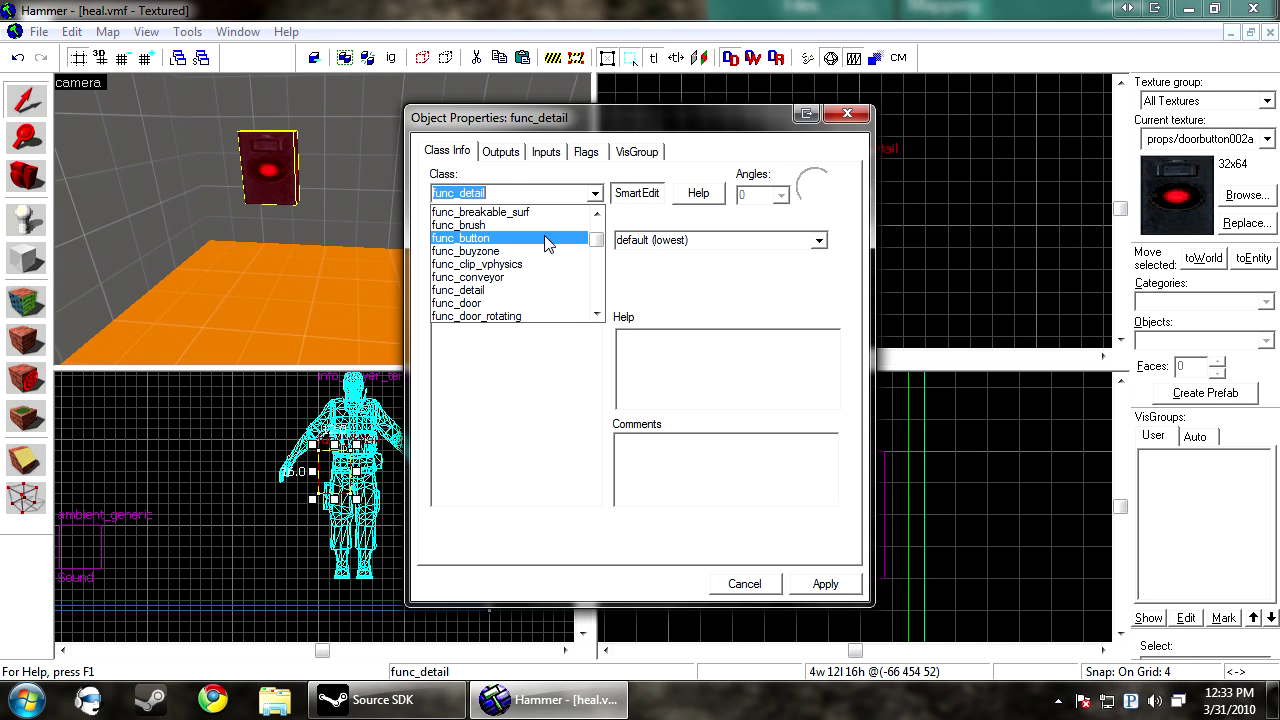
click(530, 240)
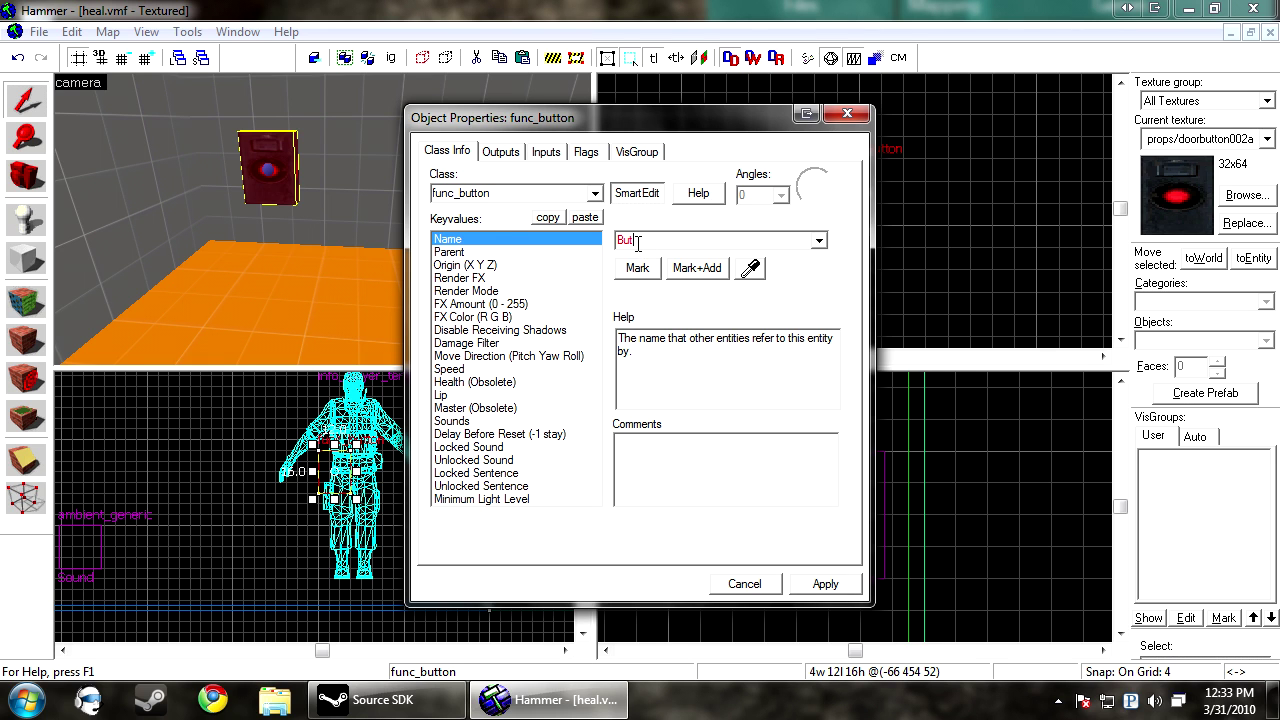
click(825, 584)
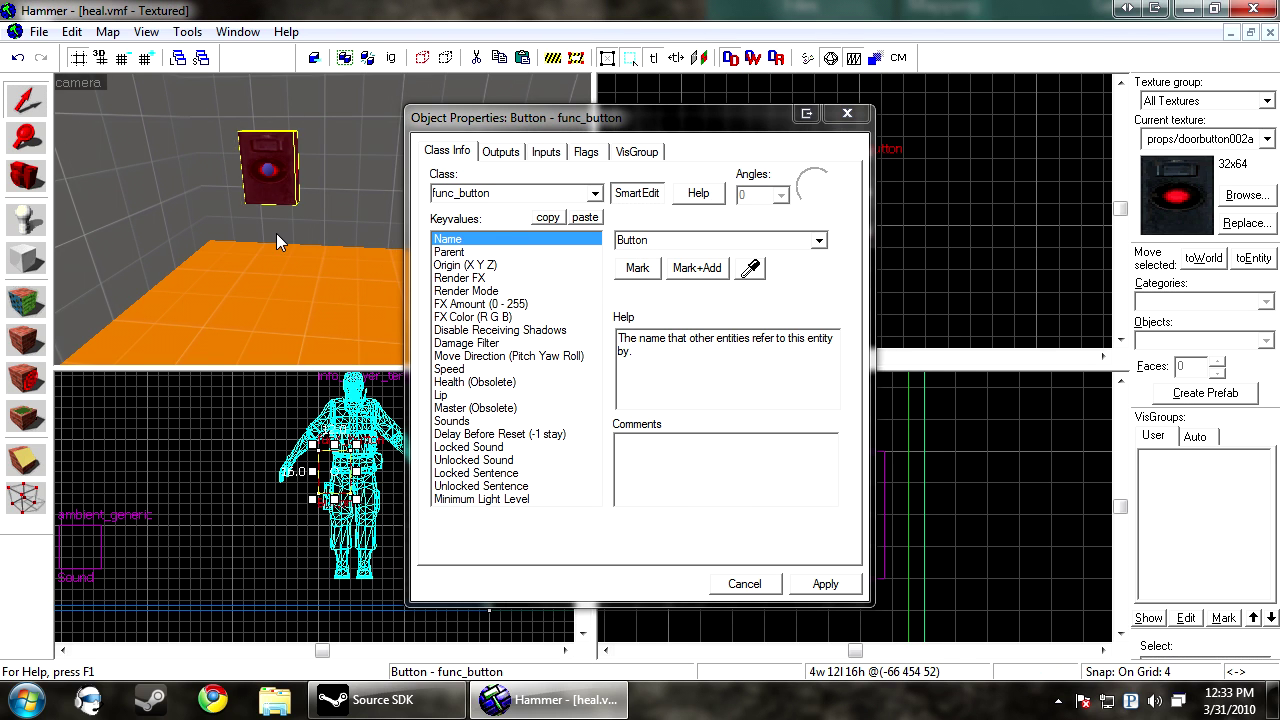
key(Right)
key(Left)
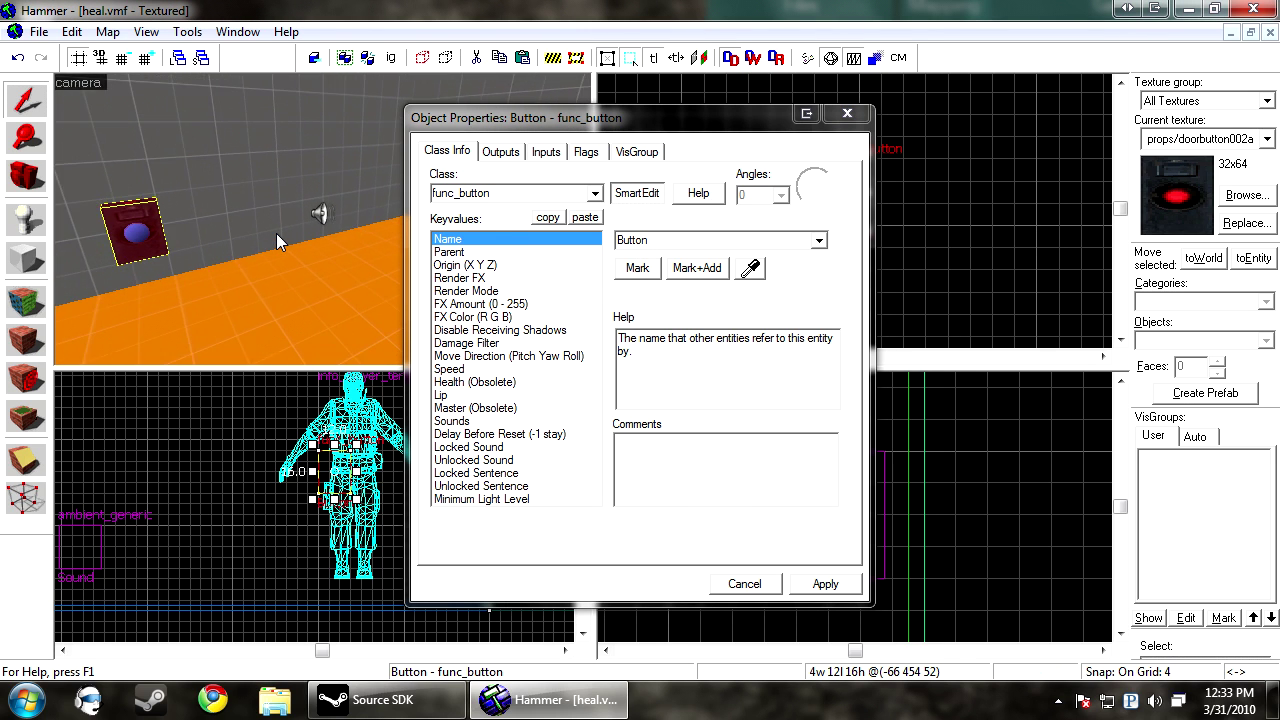
key(Right)
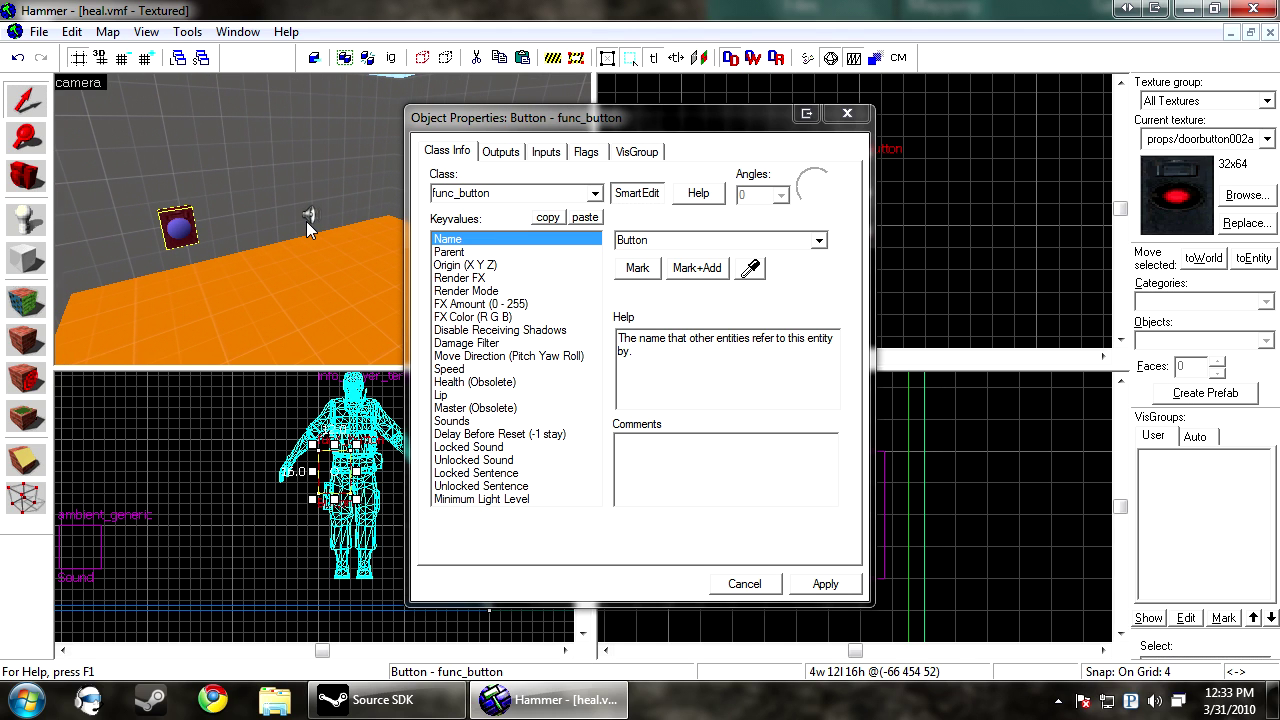
click(500, 152)
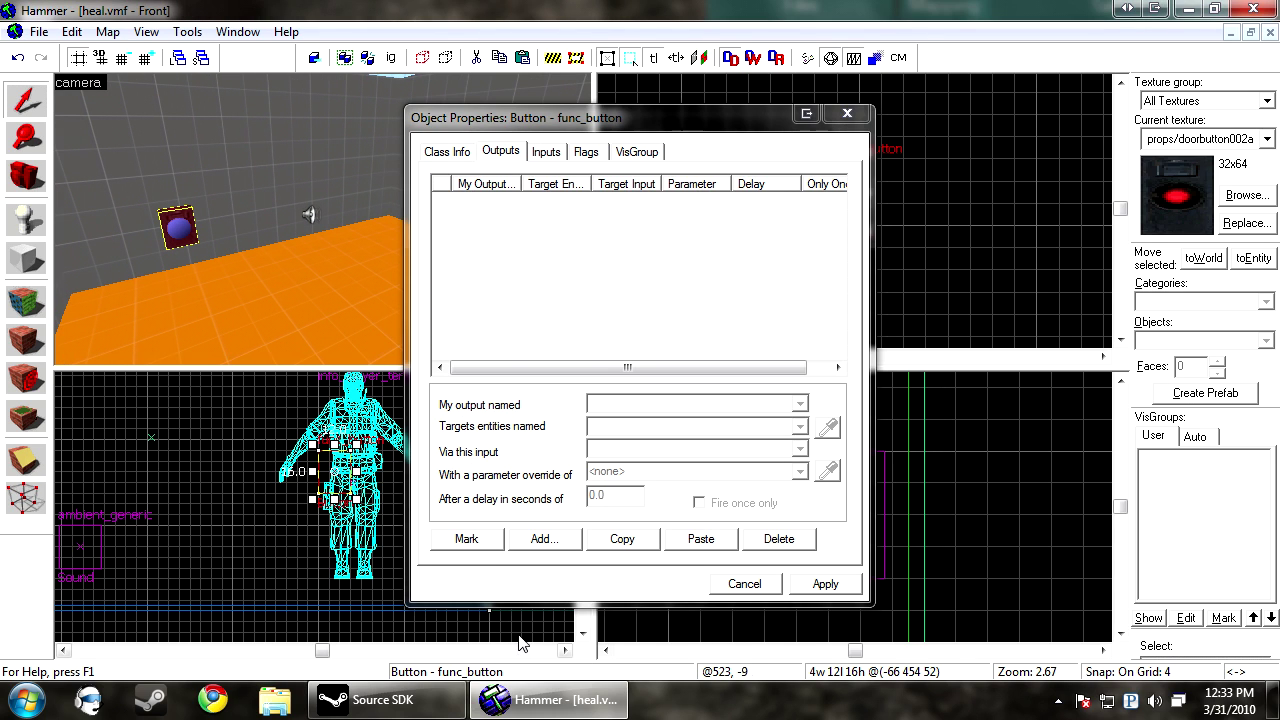
Add an output OnPressed → Button → Lock
click(561, 538)
click(799, 404)
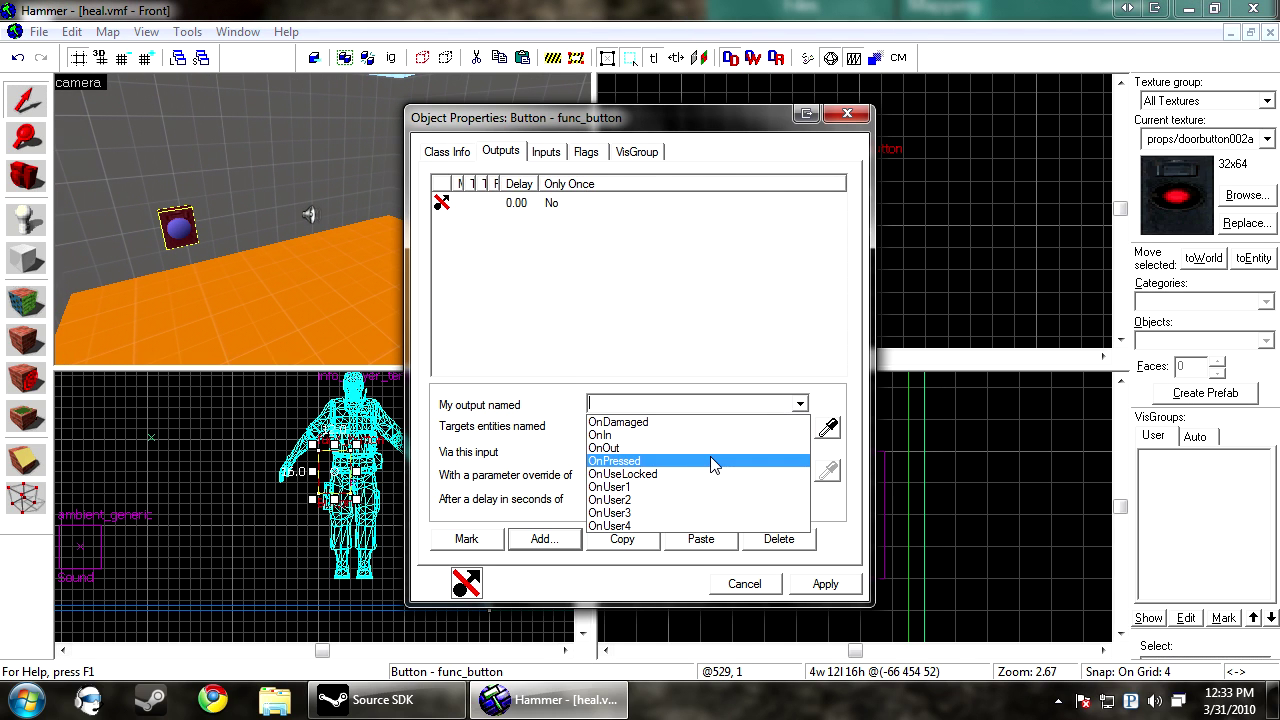
click(714, 459)
click(178, 228)
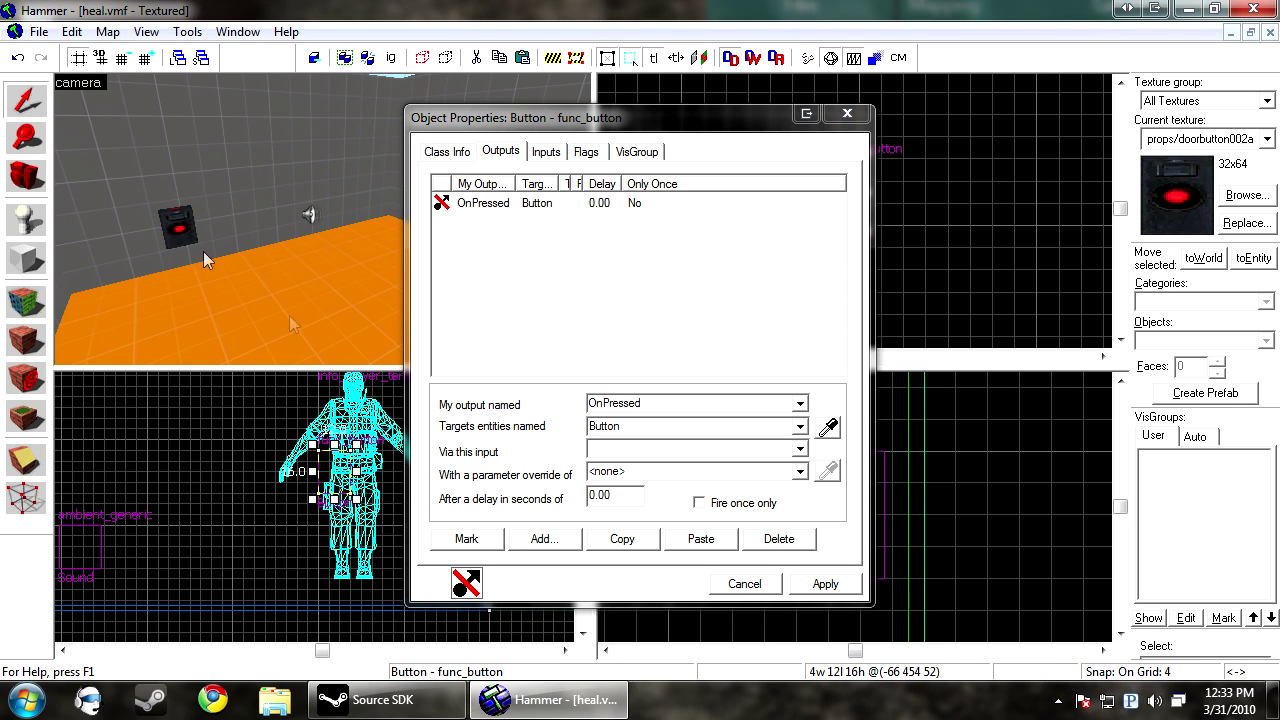
click(614, 447)
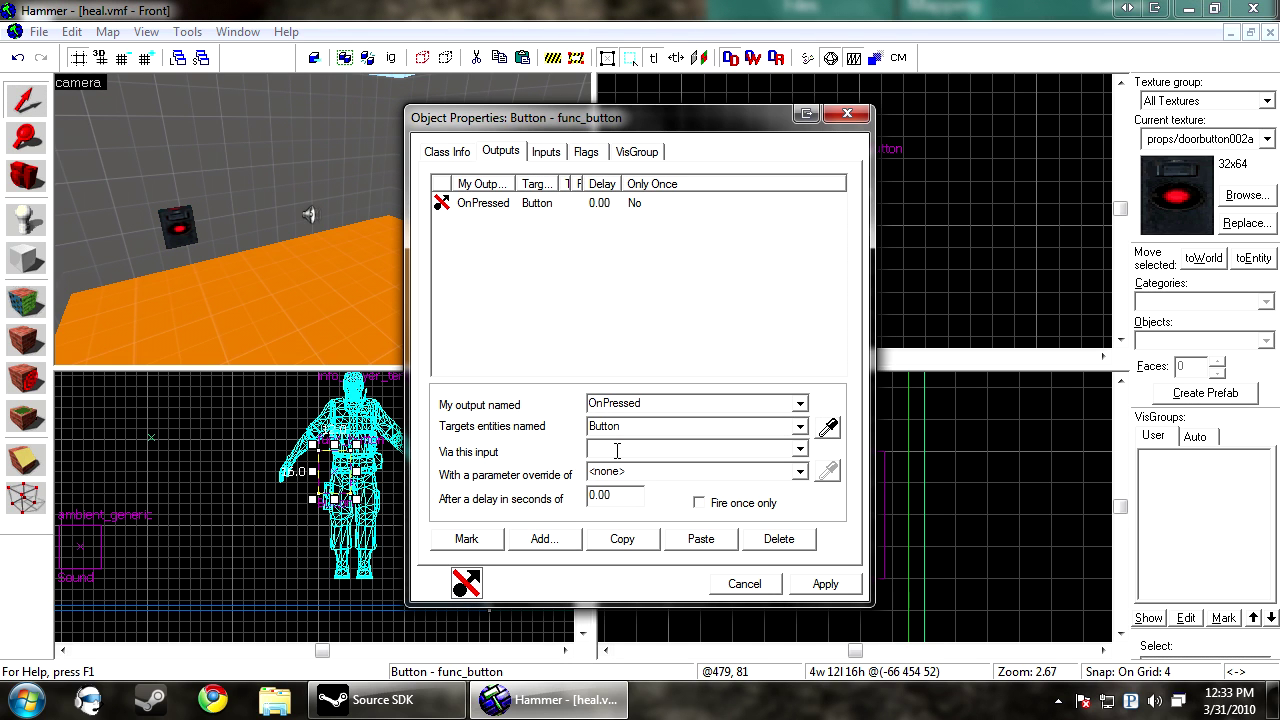
text(Lock)
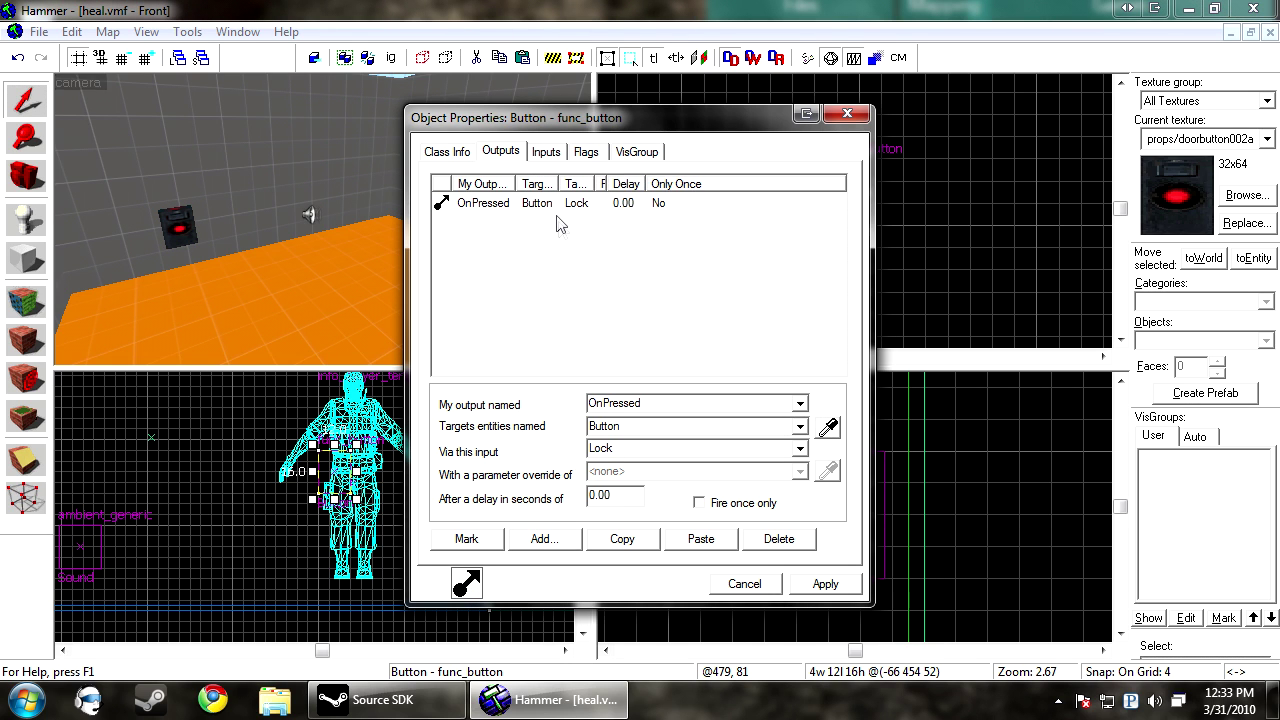
click(568, 204)
Duplicate that output as OnUseLocked → Button → Unlock and apply both outputs
click(622, 538)
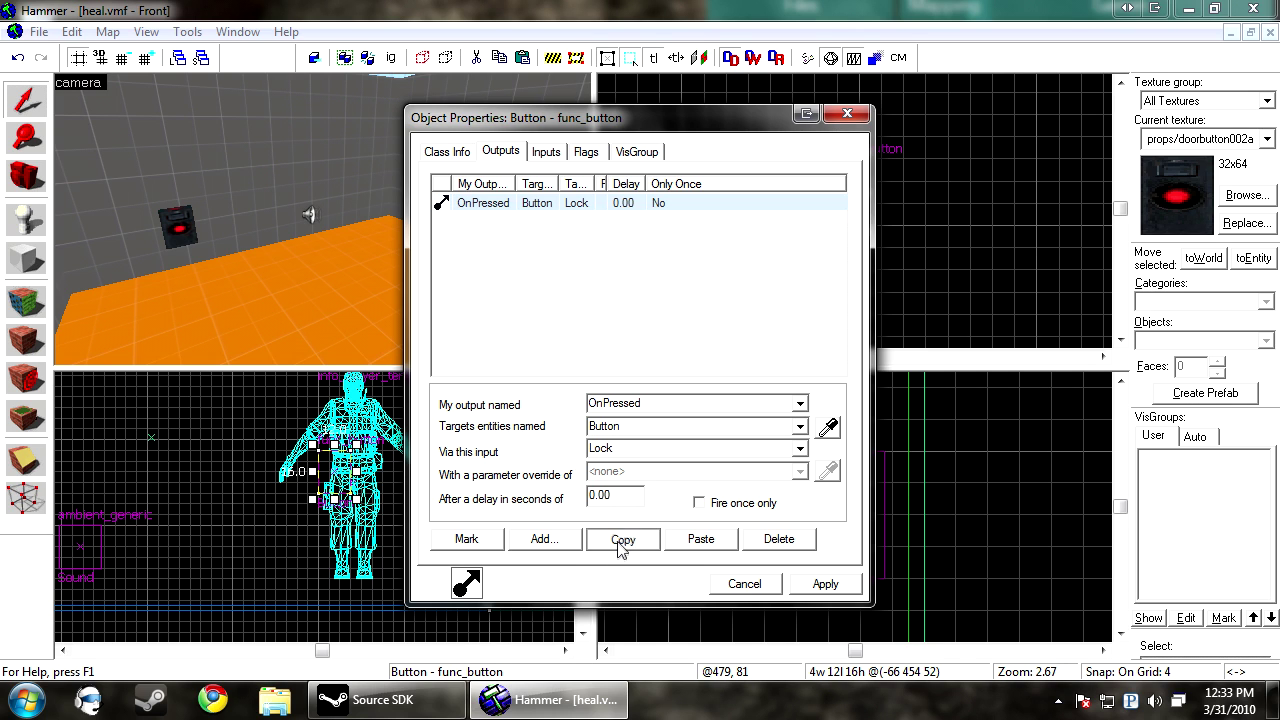
click(700, 538)
click(800, 403)
click(801, 405)
scroll(801, 410, down, 1)
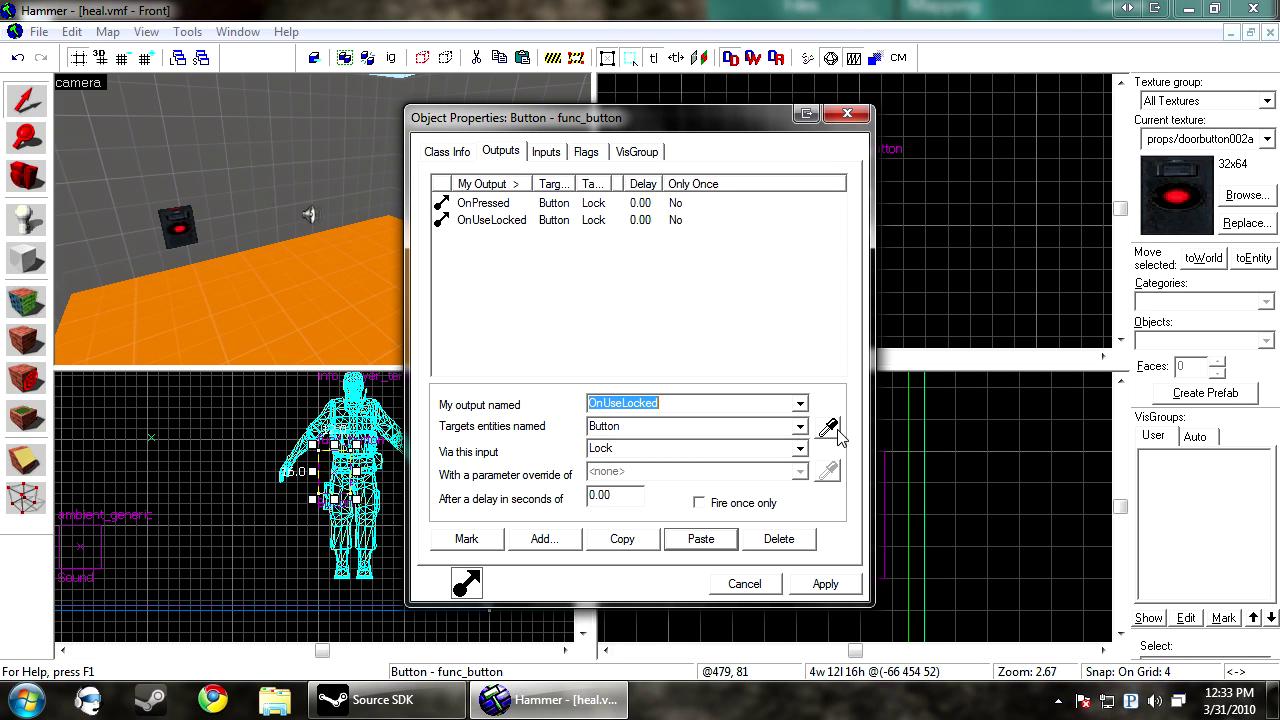
click(749, 449)
text(Unlock)
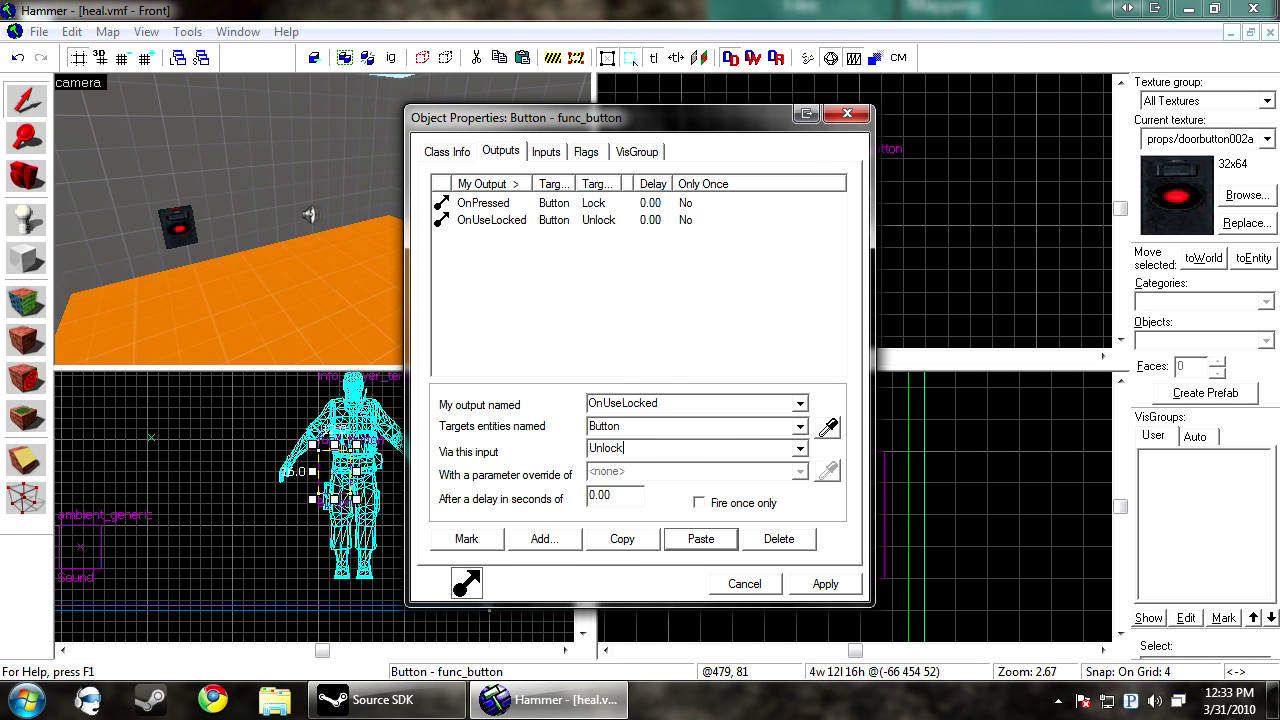
click(836, 588)
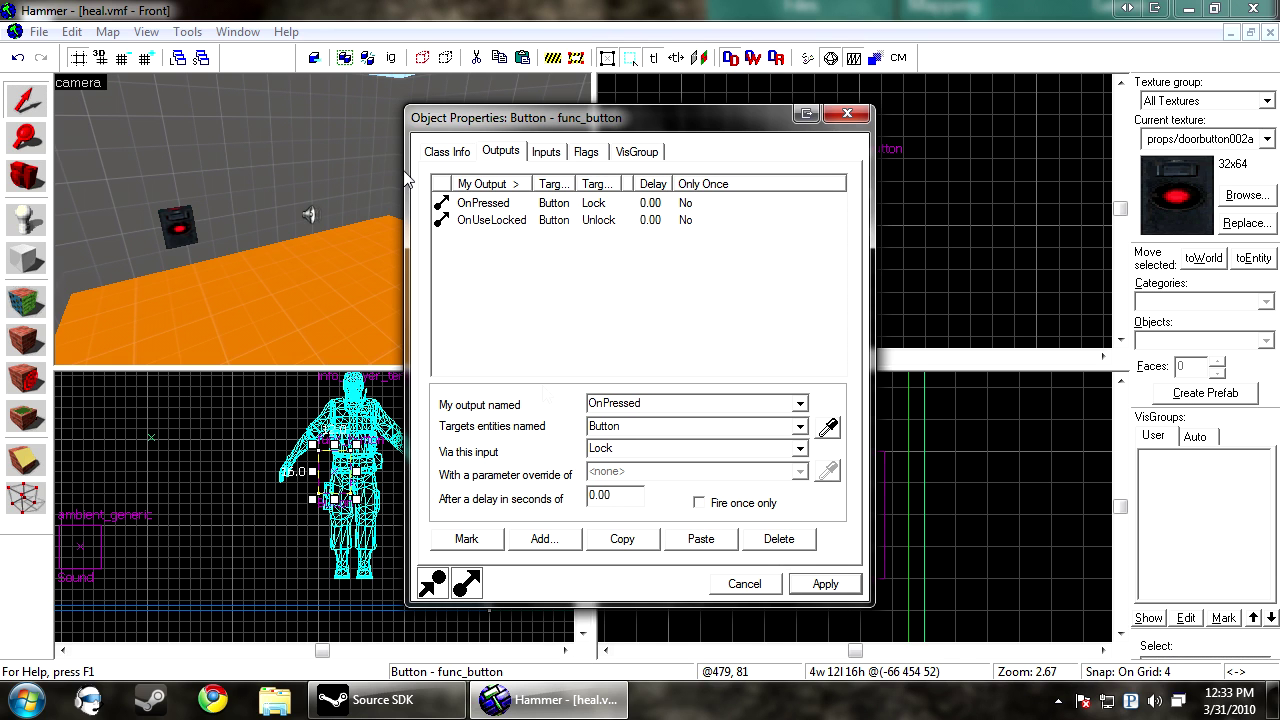
Add an OnPressed output that sends PlaySound to the Sound entity and apply it
click(486, 204)
click(545, 539)
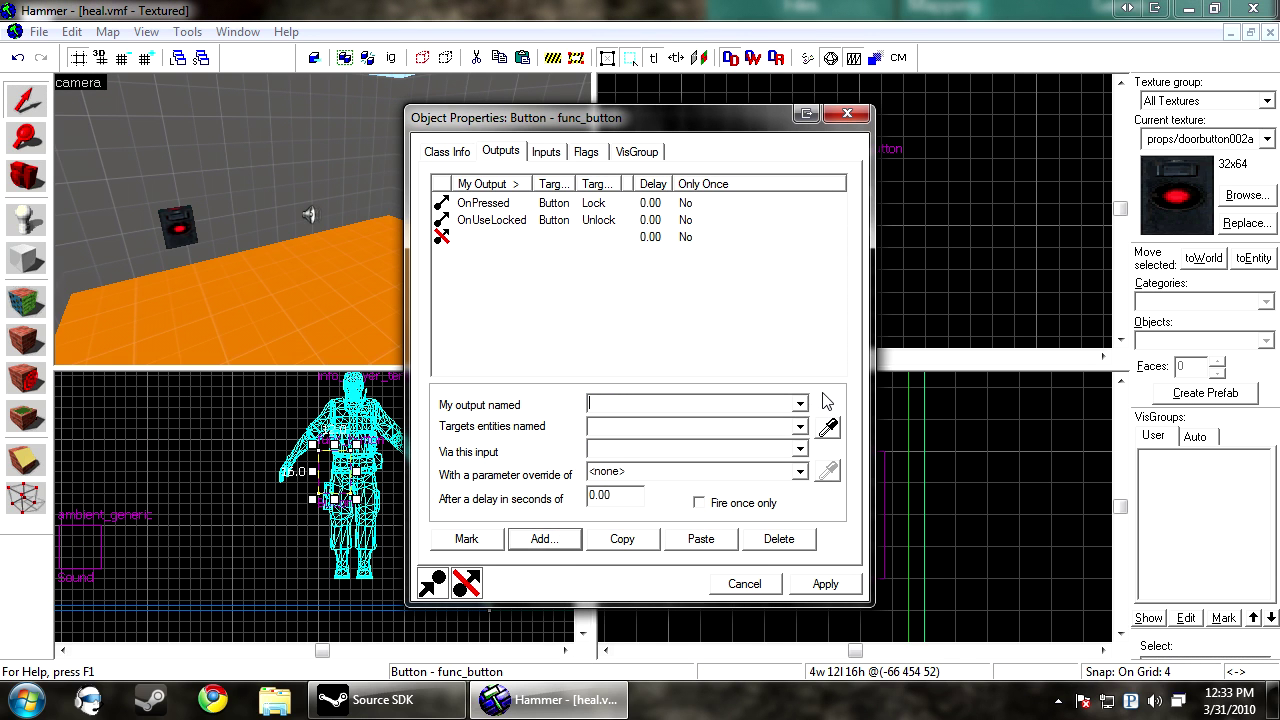
click(700, 403)
click(749, 434)
click(310, 214)
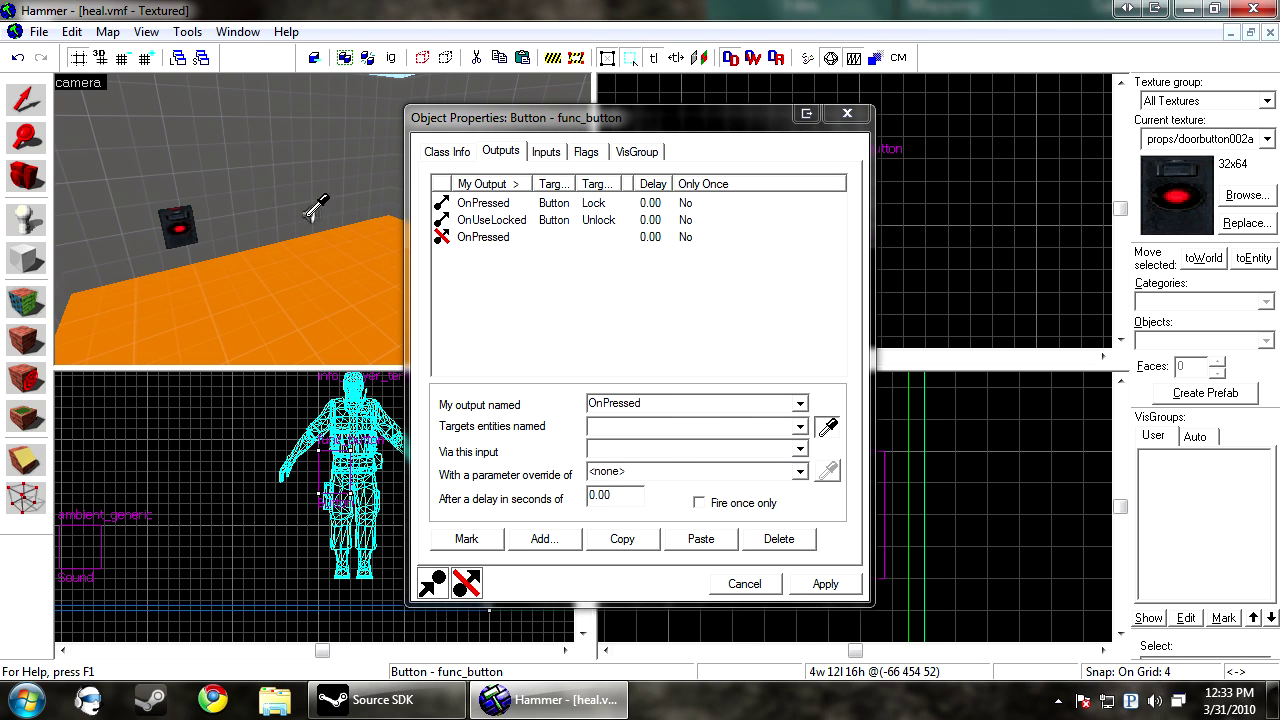
click(651, 447)
text(PlaySound)
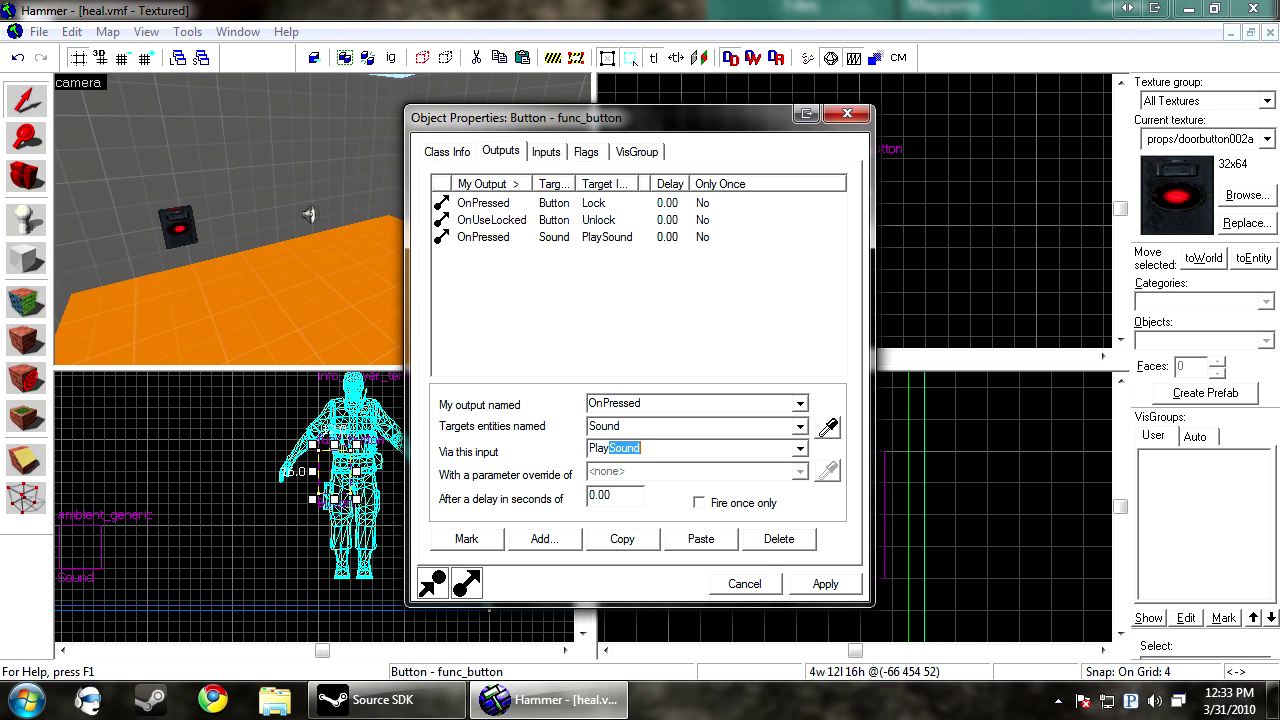
key(Return)
click(825, 583)
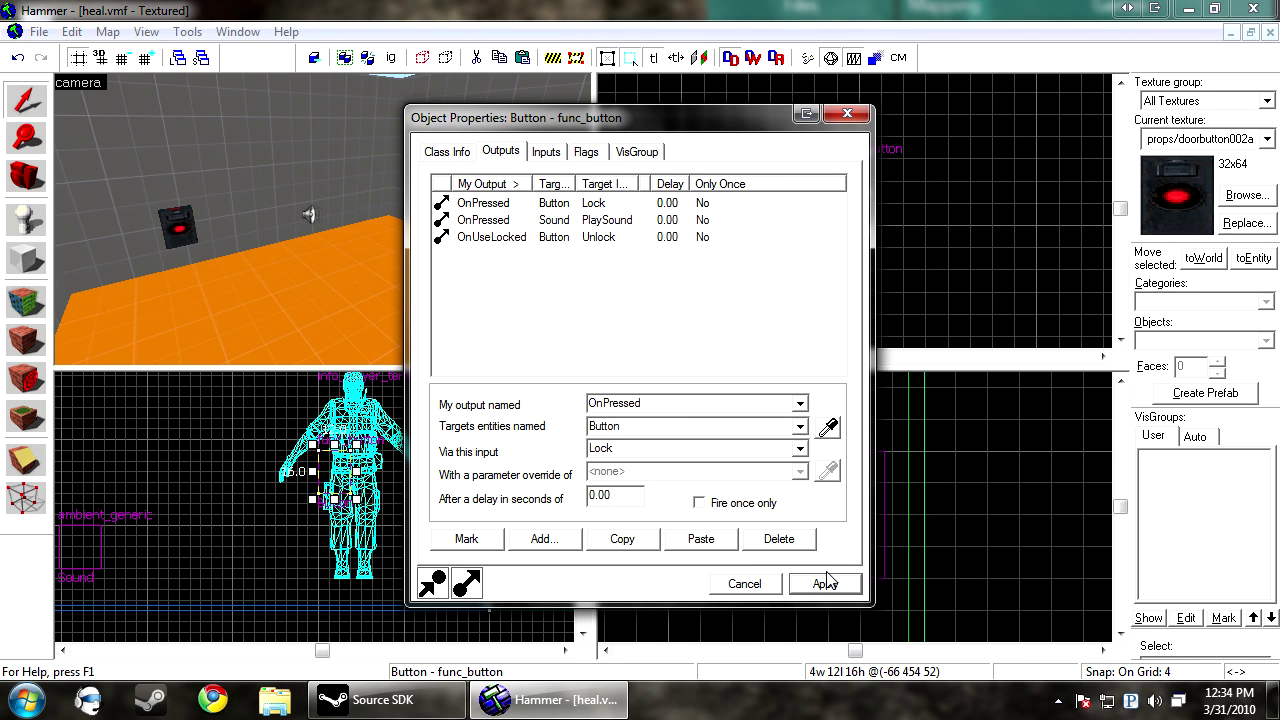
Add an OnUseLocked output that sends StopSound to the Sound entity
click(683, 312)
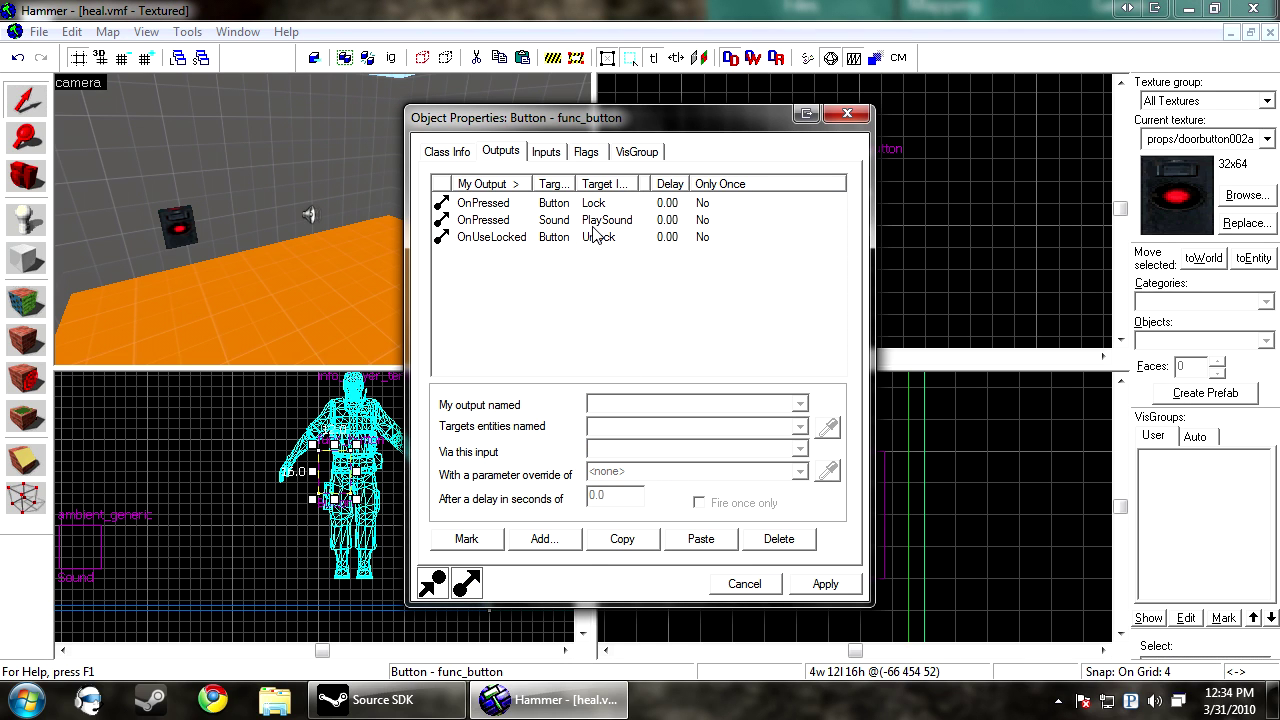
click(545, 539)
click(800, 405)
click(737, 463)
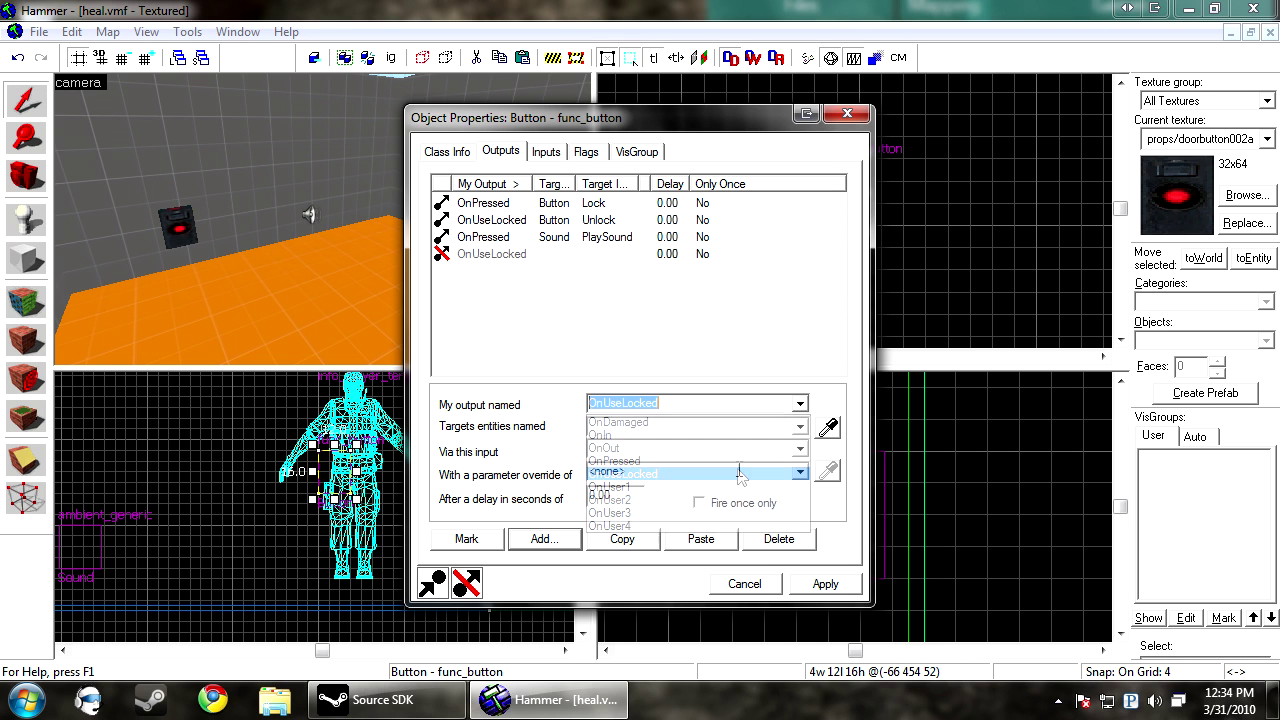
click(830, 428)
click(310, 214)
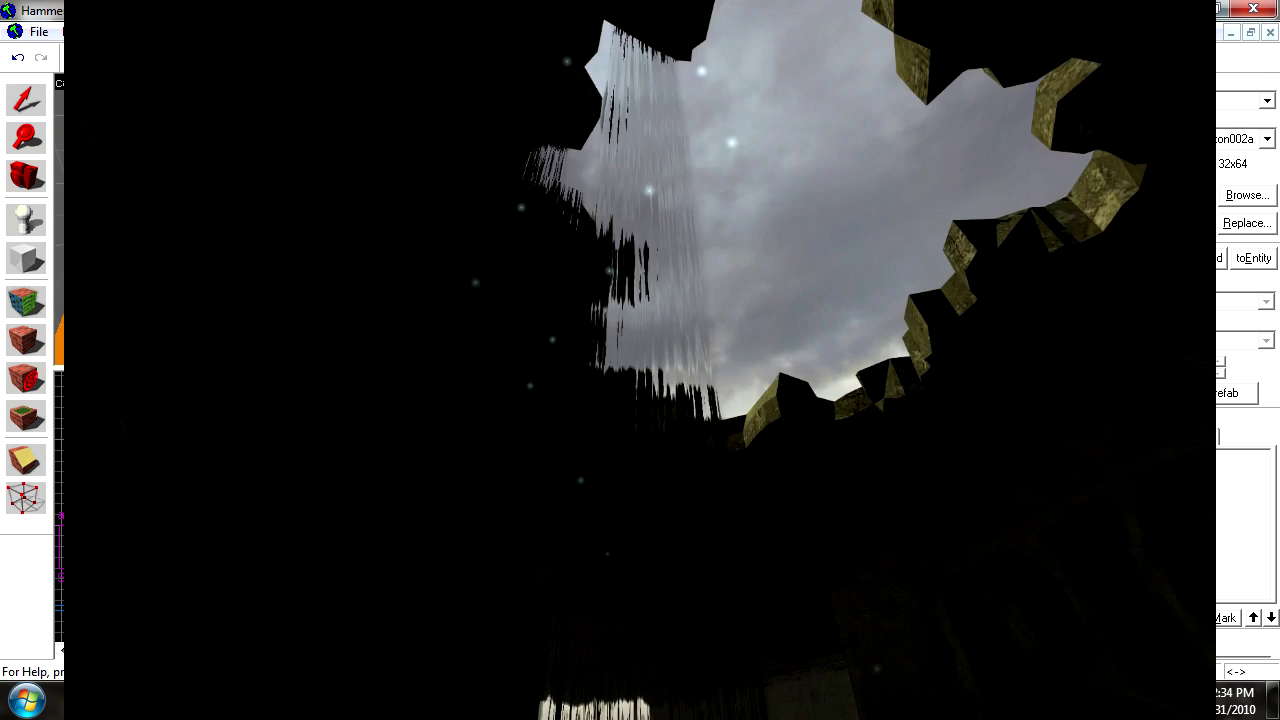
click(800, 452)
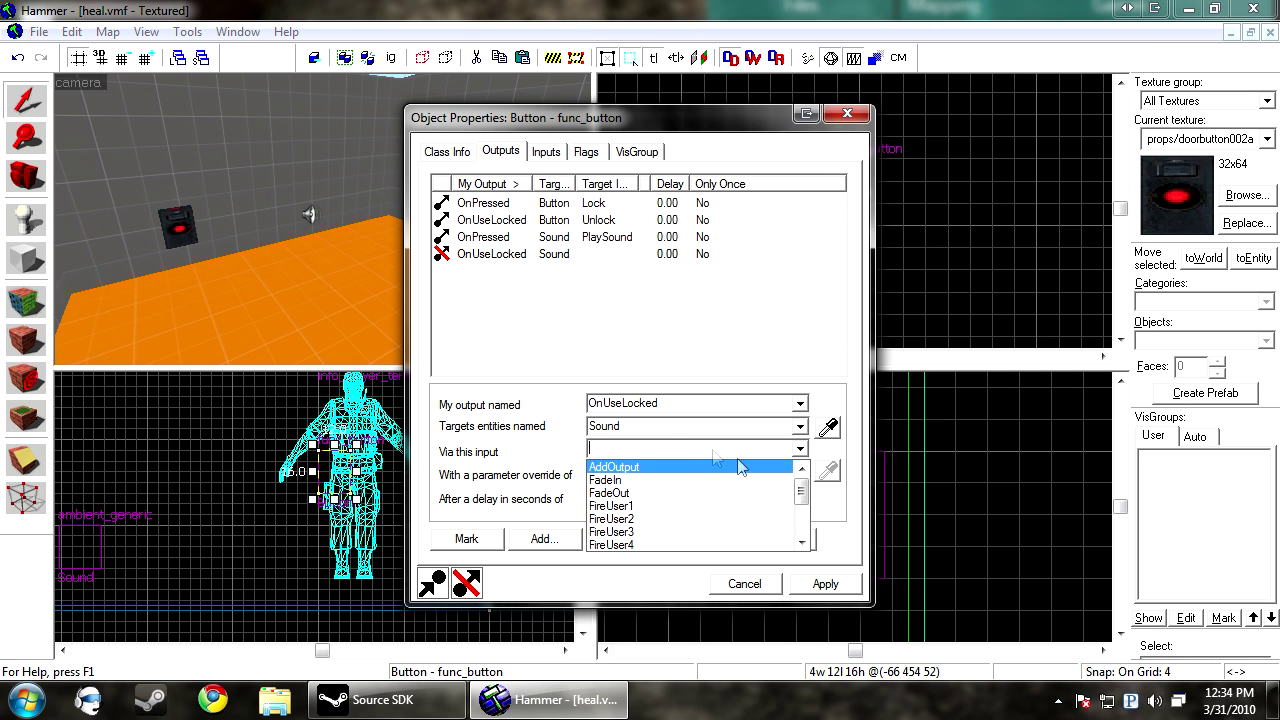
drag(808, 491, 810, 523)
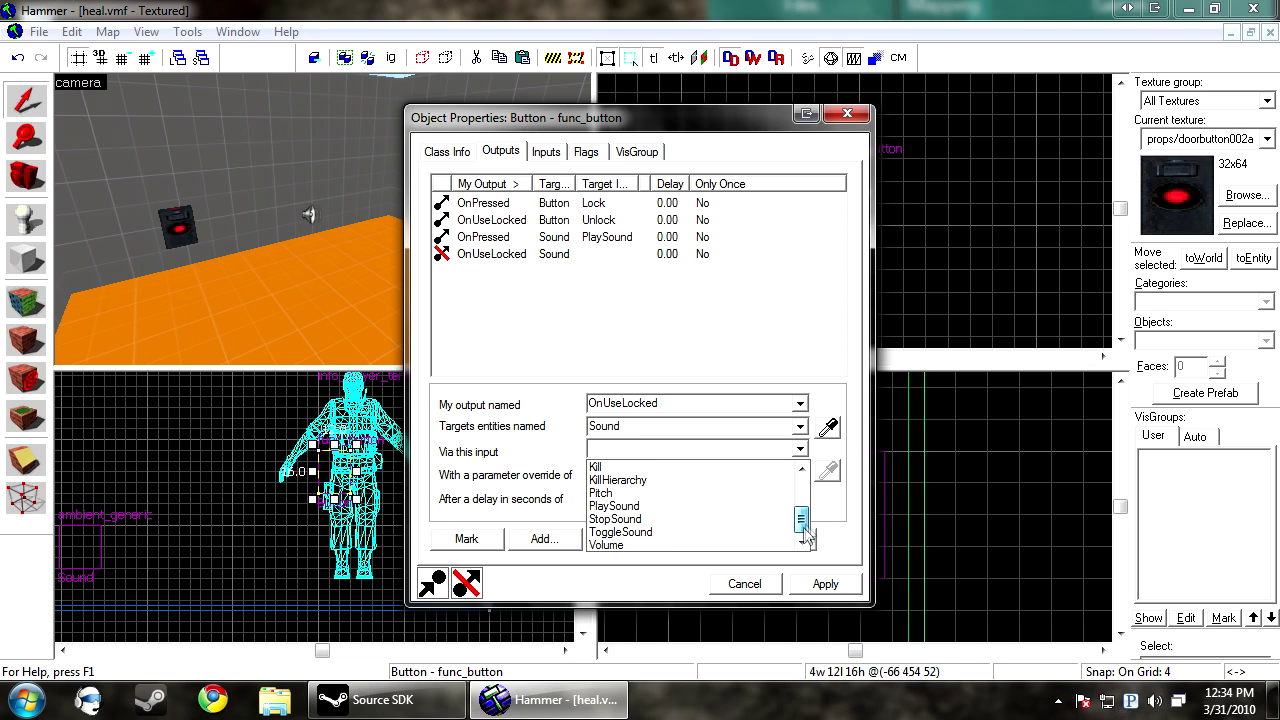
click(760, 518)
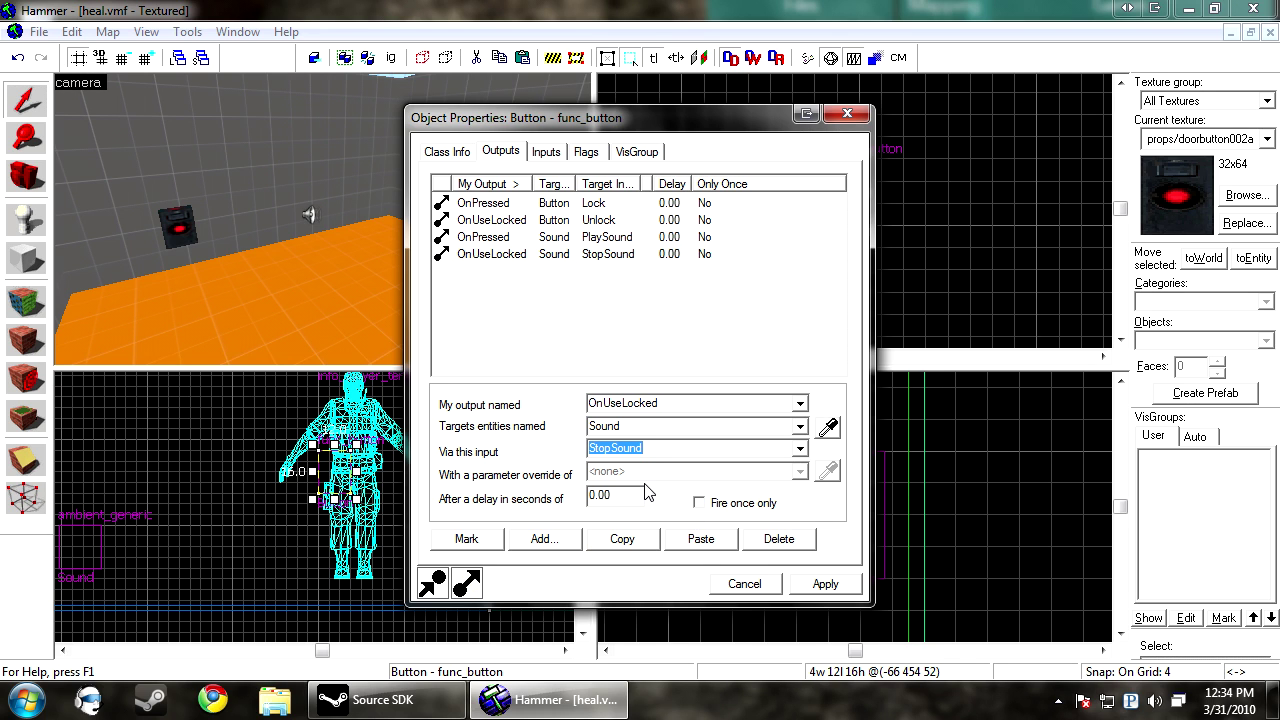
click(556, 255)
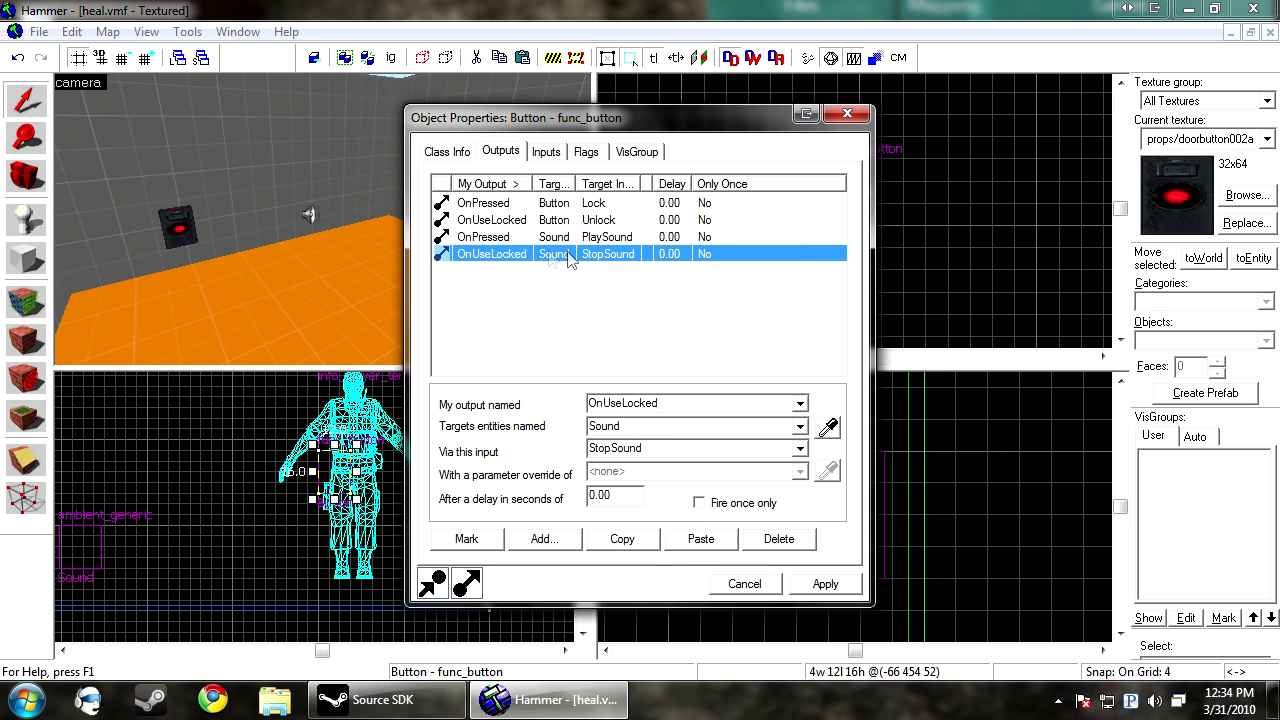
Duplicate the OnUseLocked StopSound output as a Volume 0 output and apply it
click(692, 540)
click(678, 447)
text(Volume)
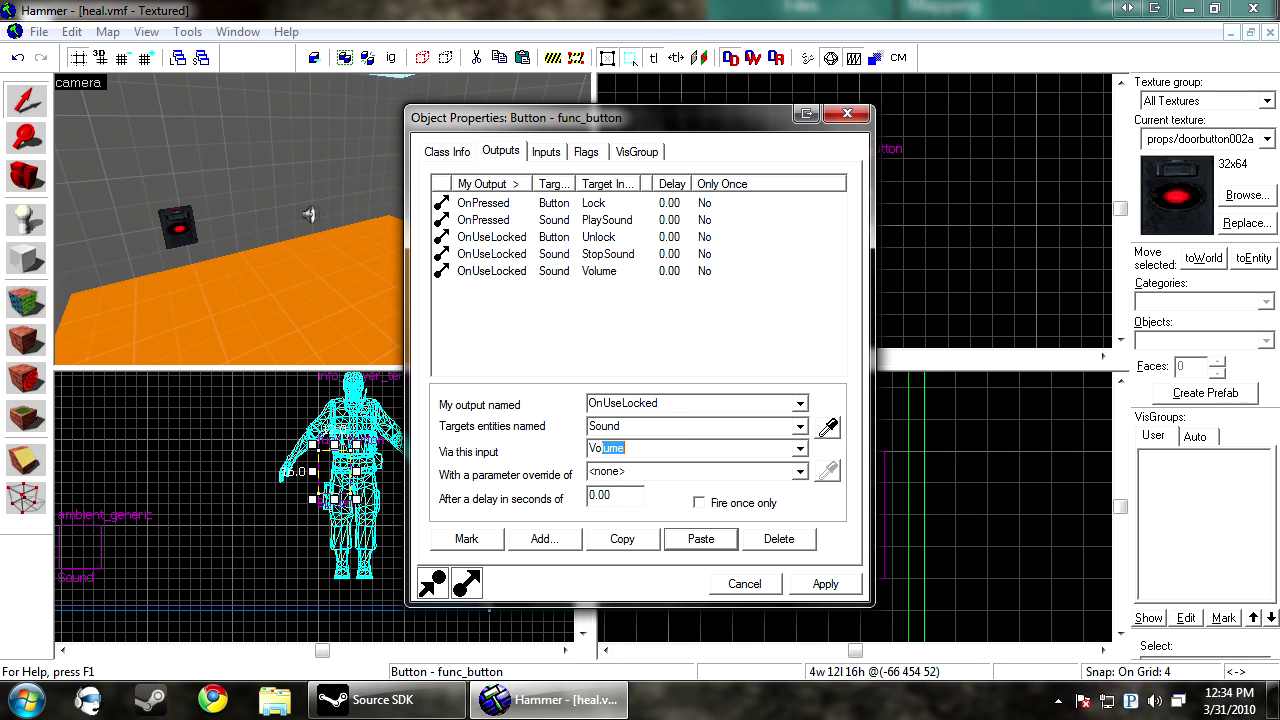
key(Tab)
text(0)
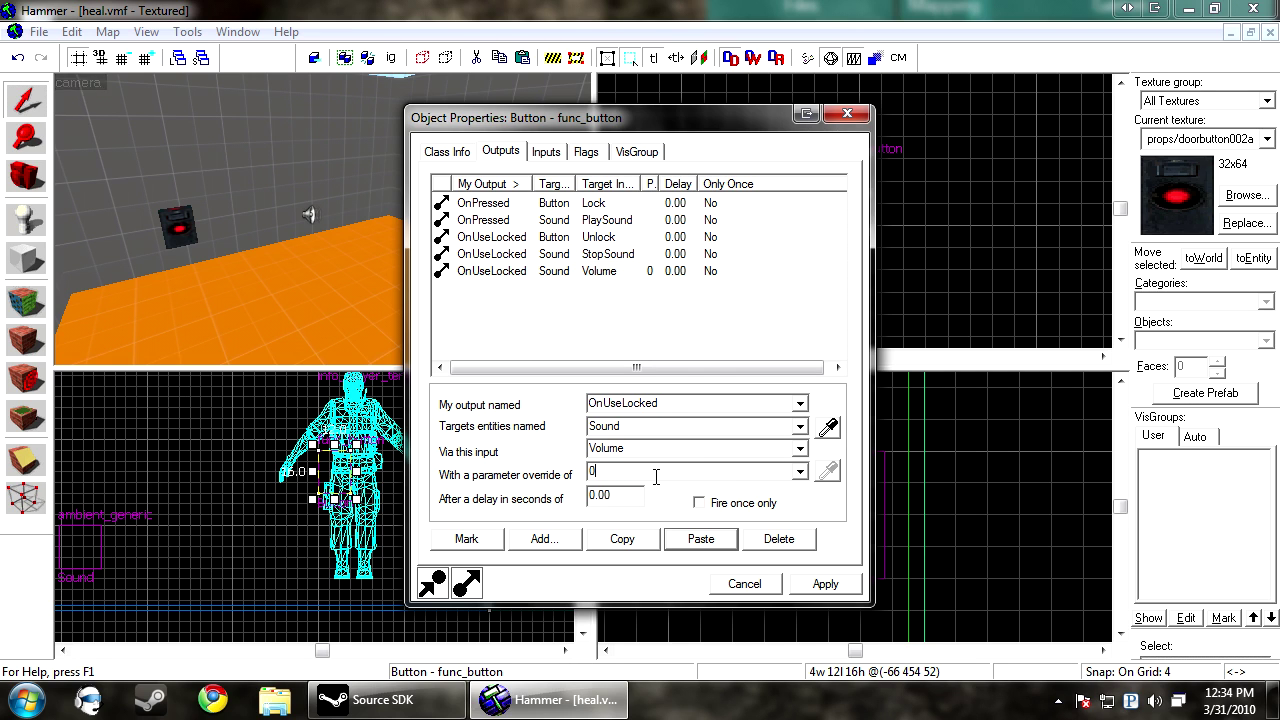
text(.)
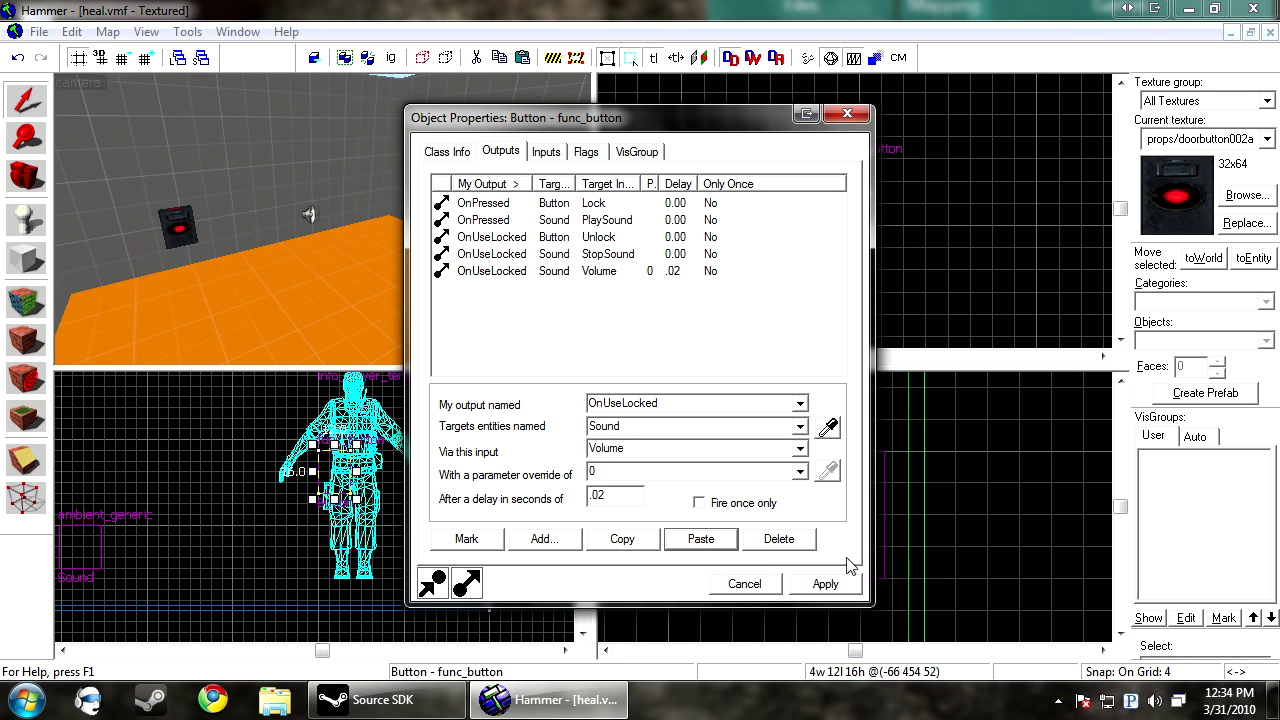
click(826, 584)
Duplicate the OnPressed PlaySound output as Volume 10 with a .02 delay and apply
click(638, 220)
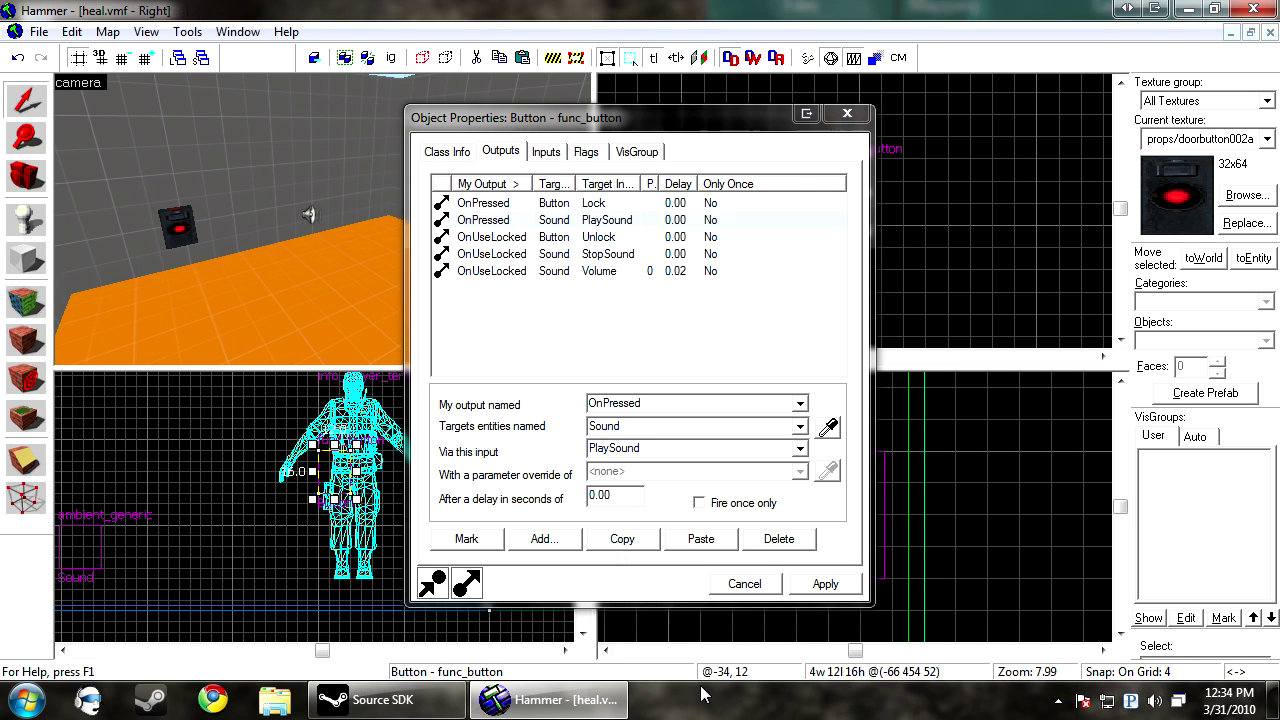
click(634, 542)
click(702, 536)
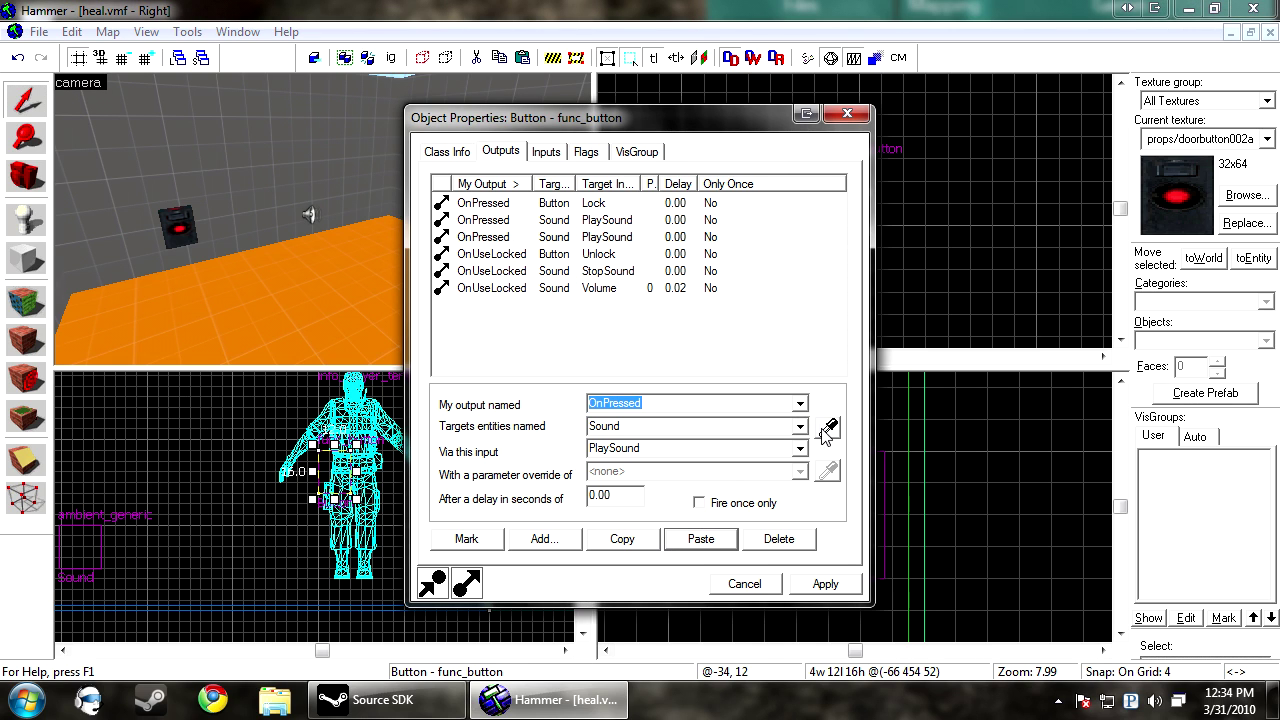
click(677, 450)
text(Vo)
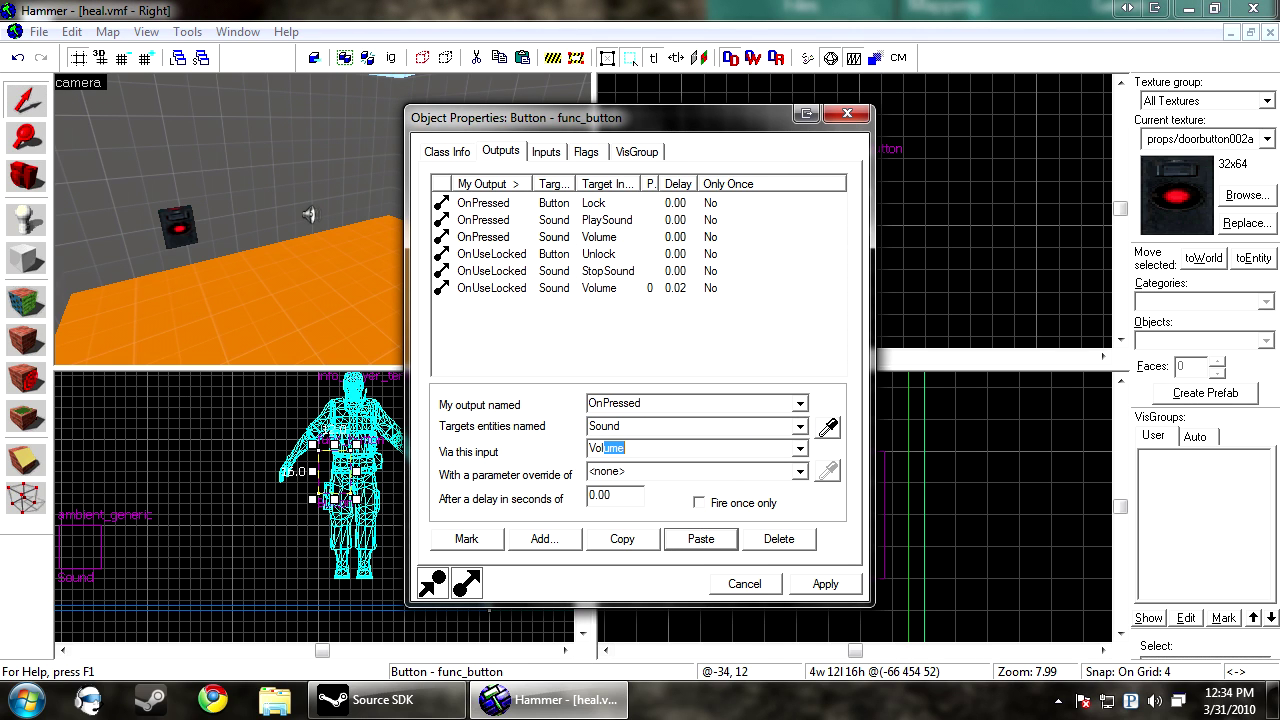
text(10)
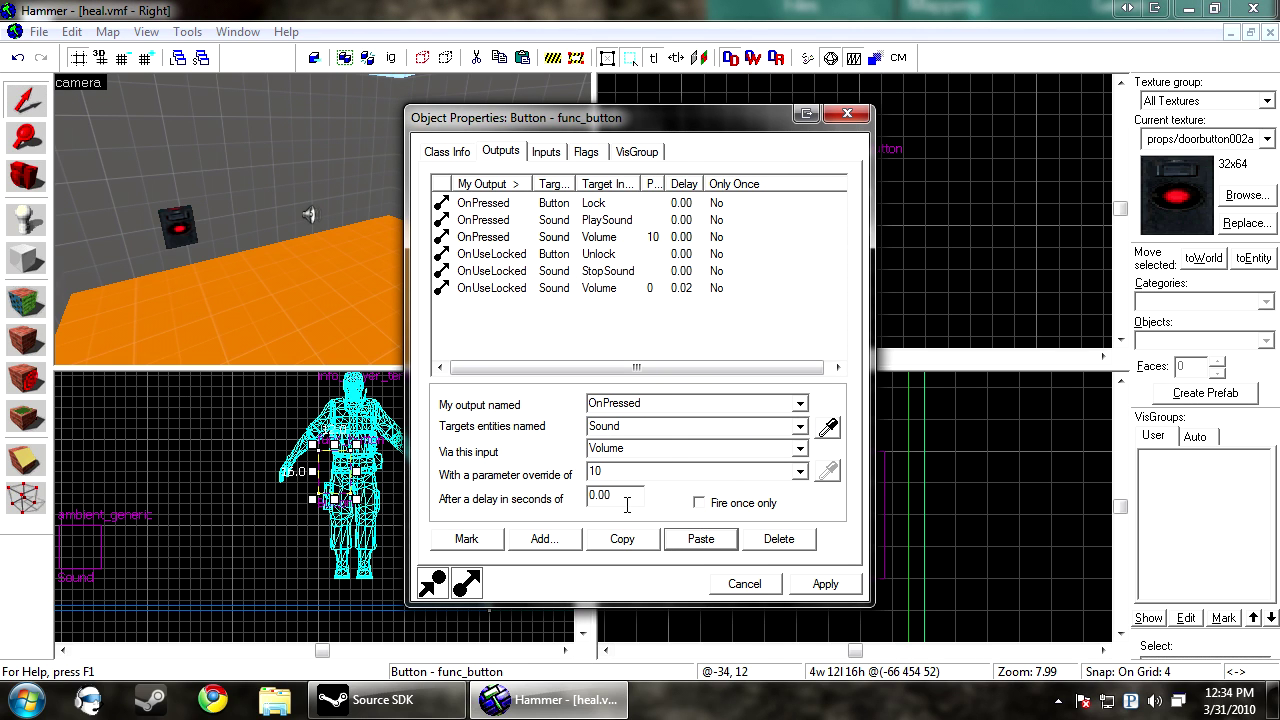
double_click(627, 504)
text(.)
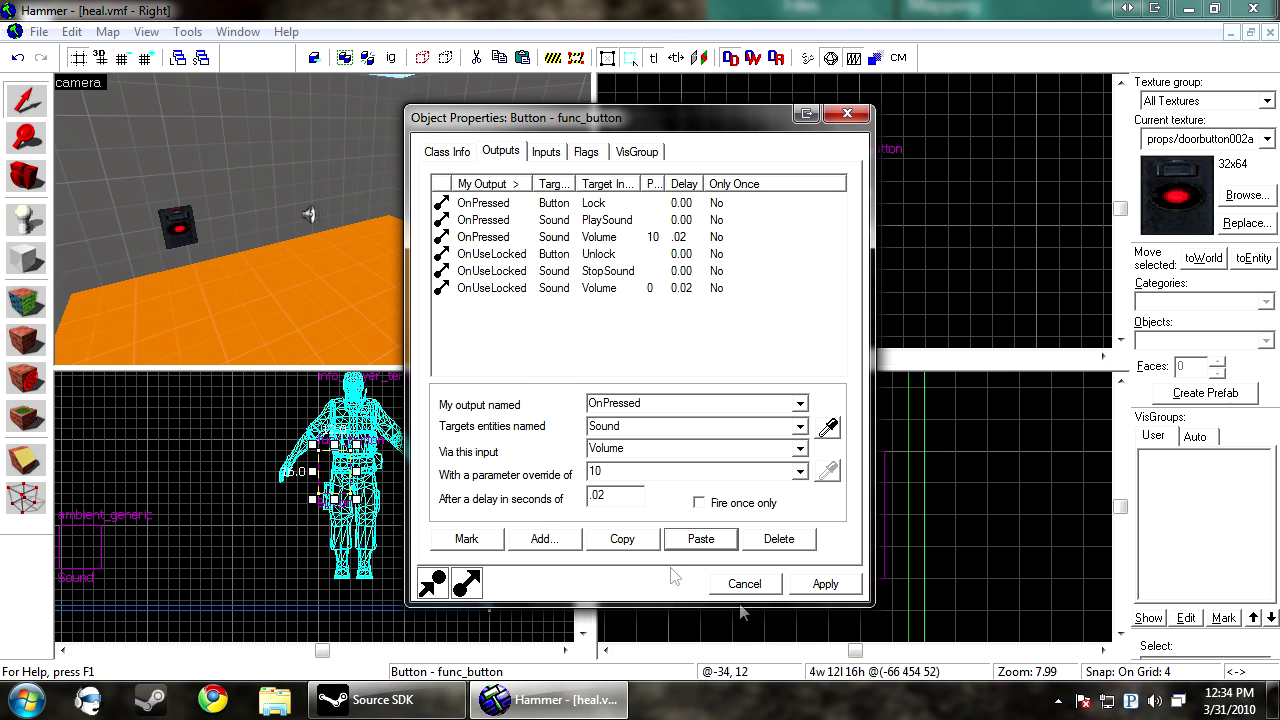
click(826, 585)
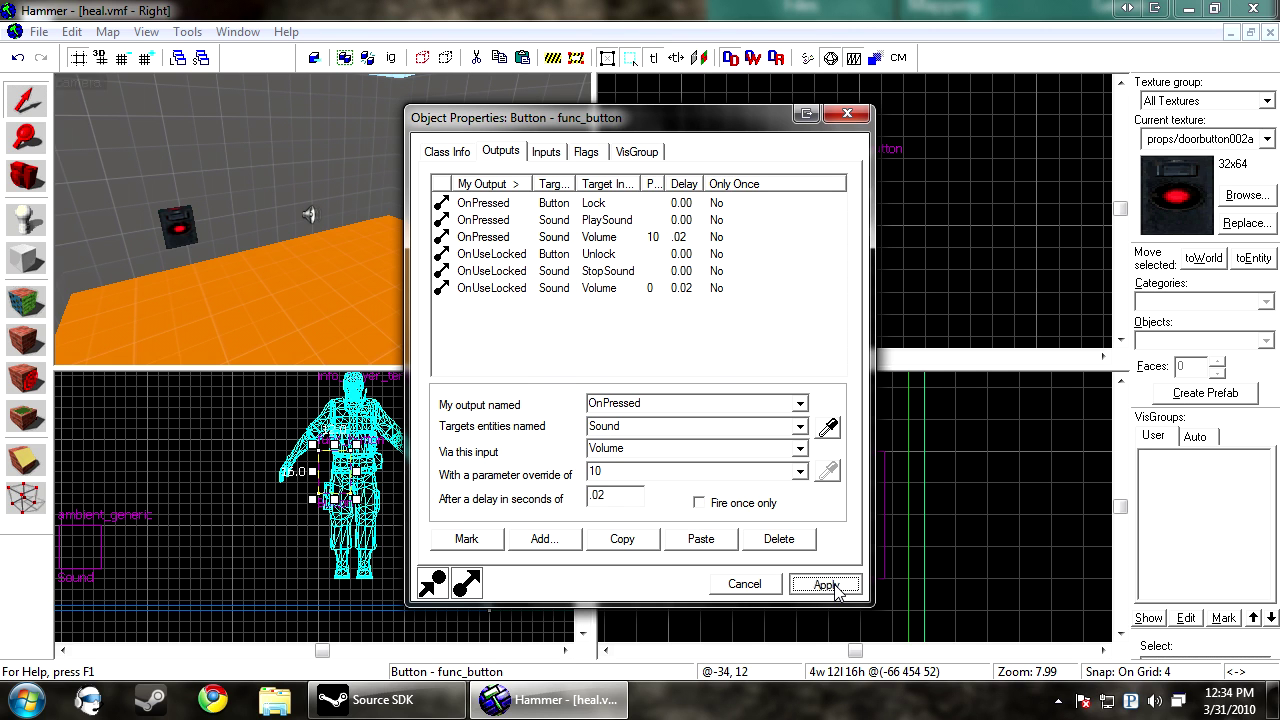
Close the button's properties, then compile the map with F9 and run it in the game
click(766, 586)
key(Escape)
scroll(399, 239, down, 4)
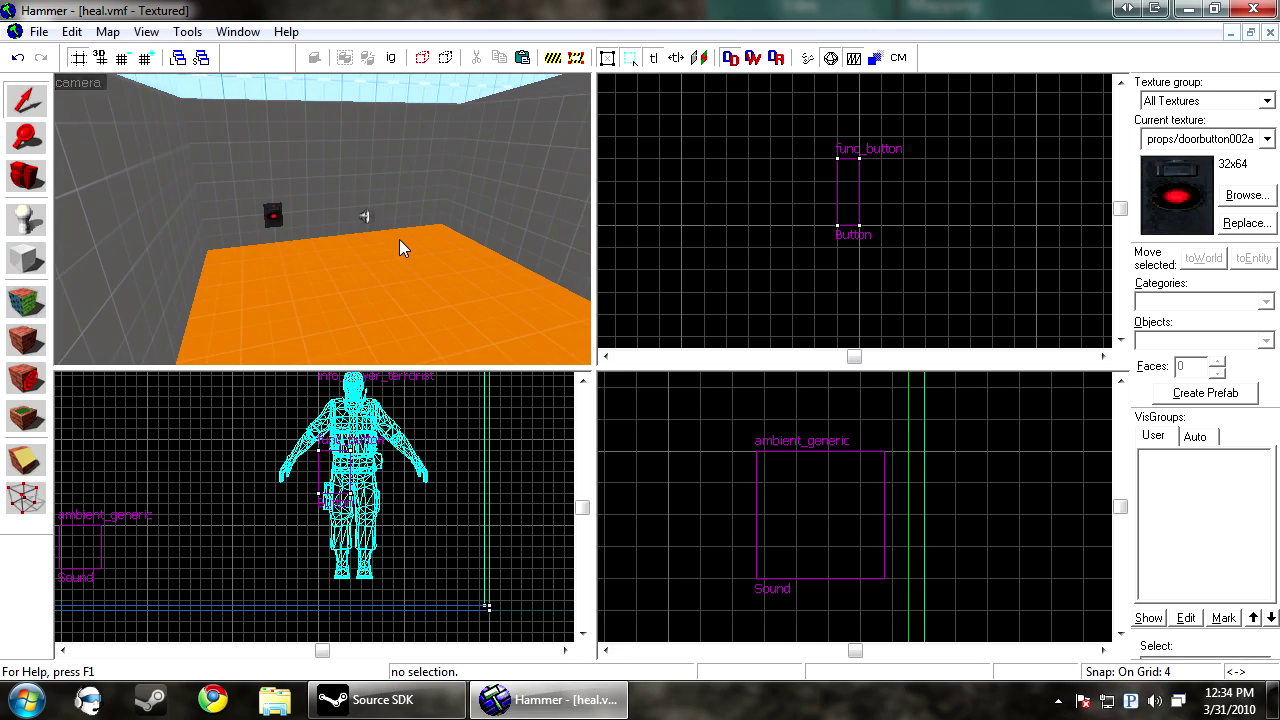
key(F9)
click(778, 480)
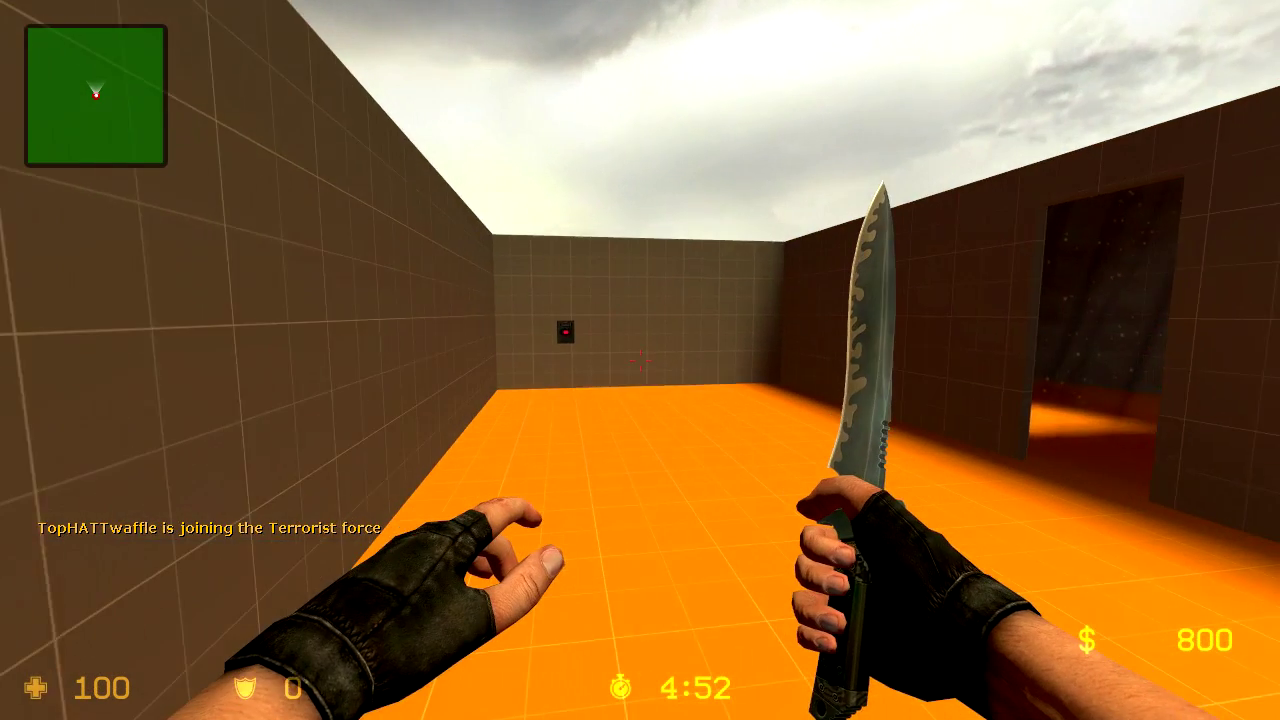
Walk to the back wall, swing the knife, then approach the red wall button
key(w)
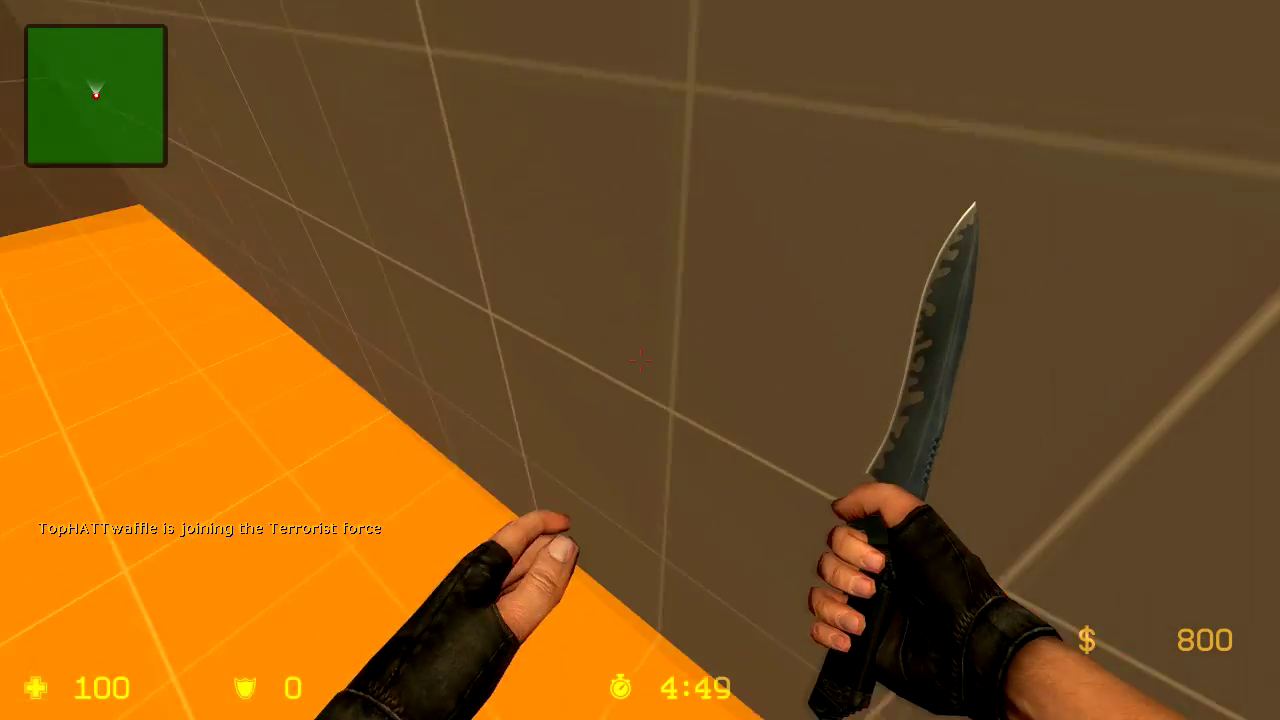
click(640, 360)
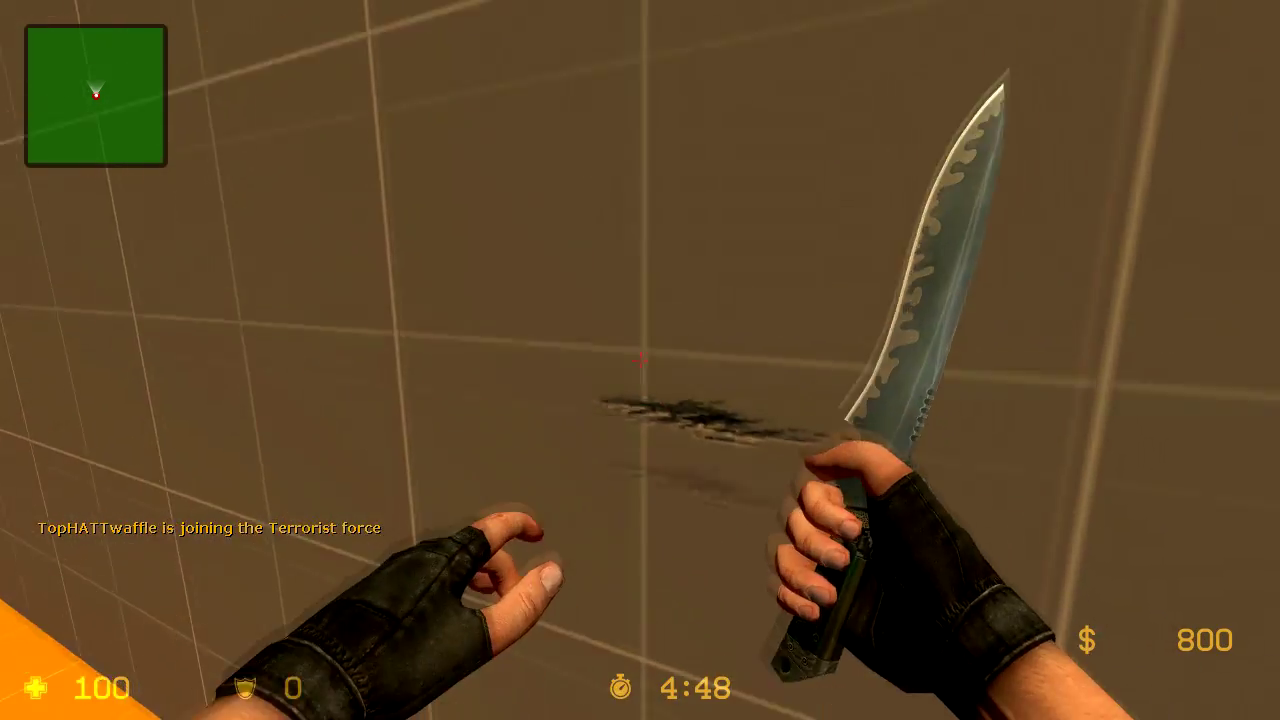
key(s)
key(w)
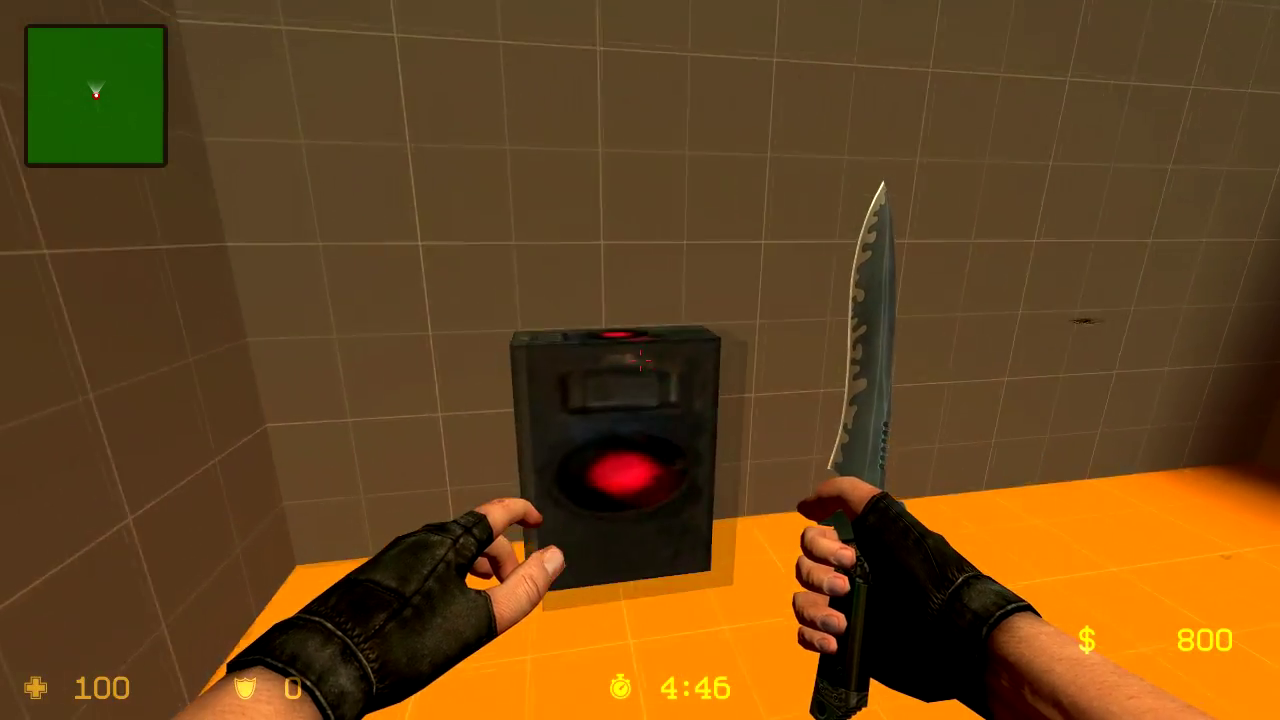
key(s)
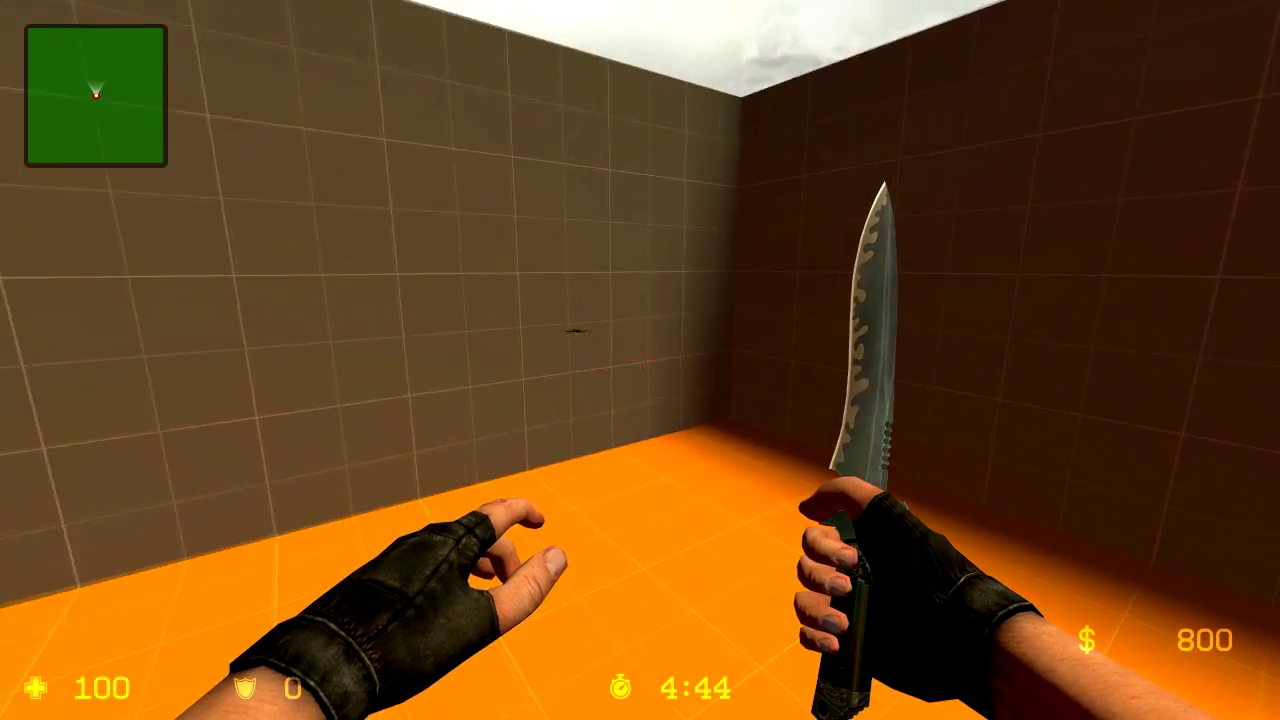
key(s)
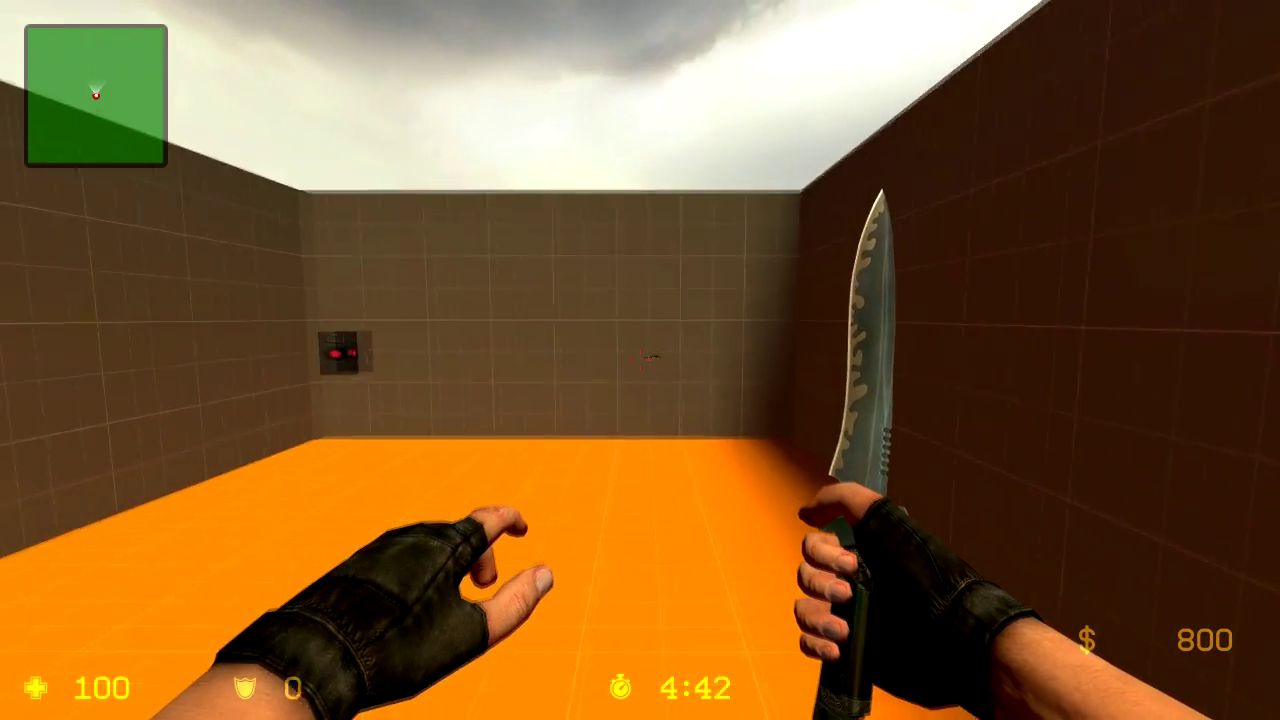
key(w)
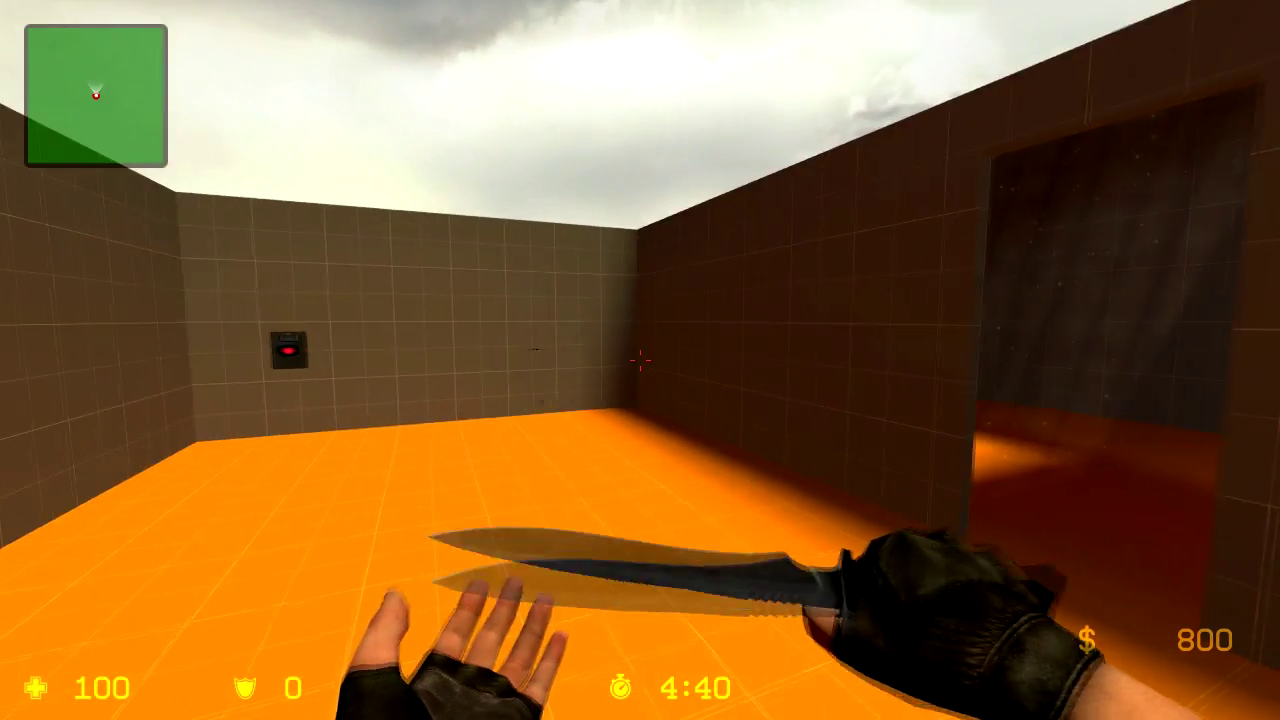
key(w)
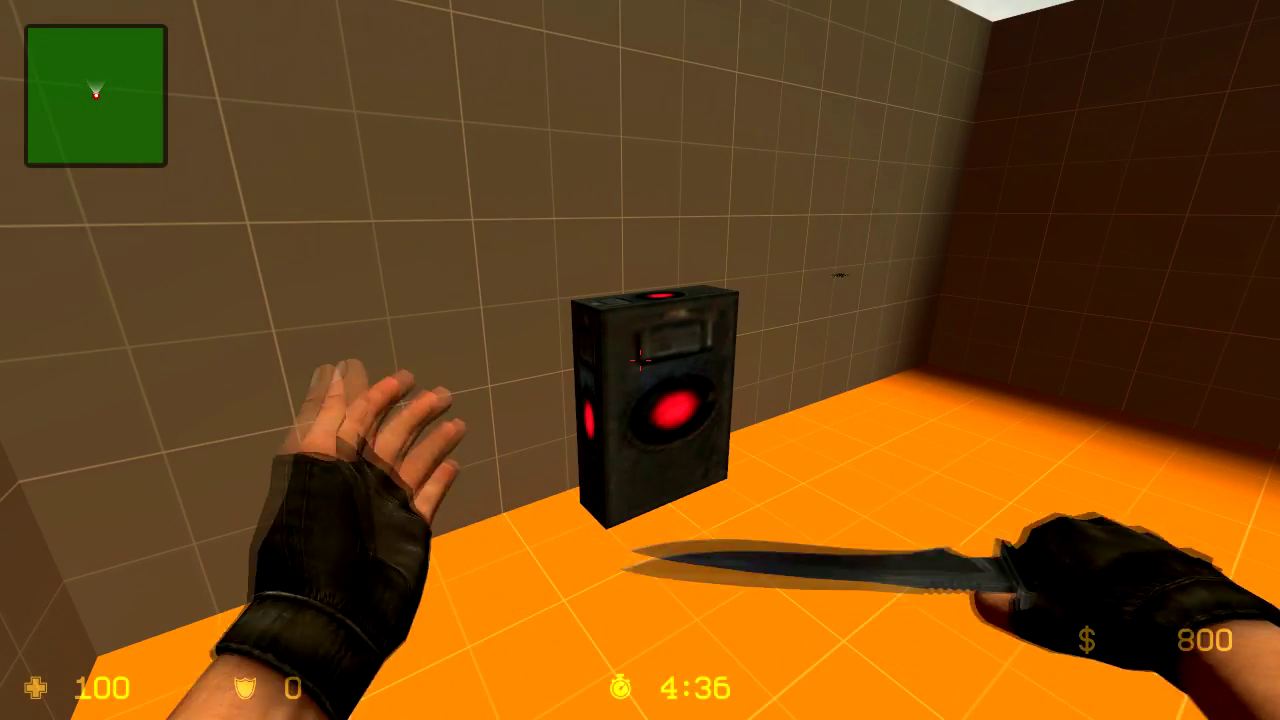
key(3)
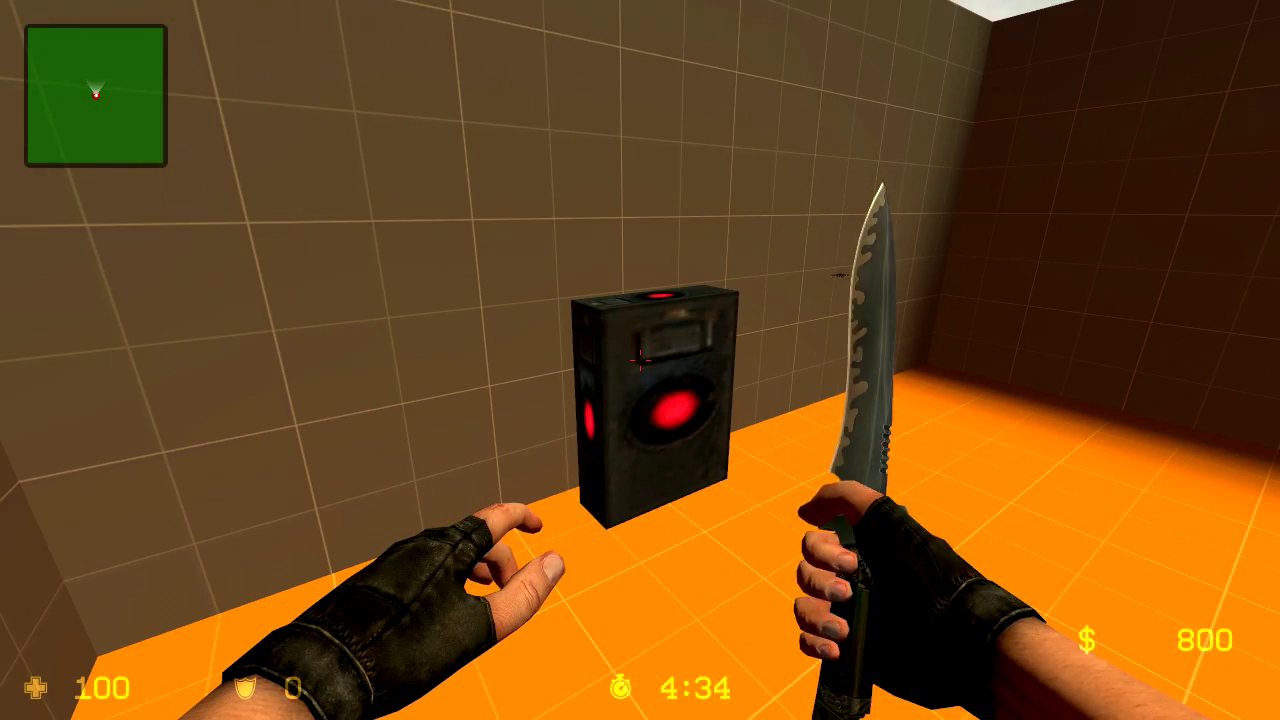
Back away from the red button and roam across the orange floor toward the back wall
key(s)
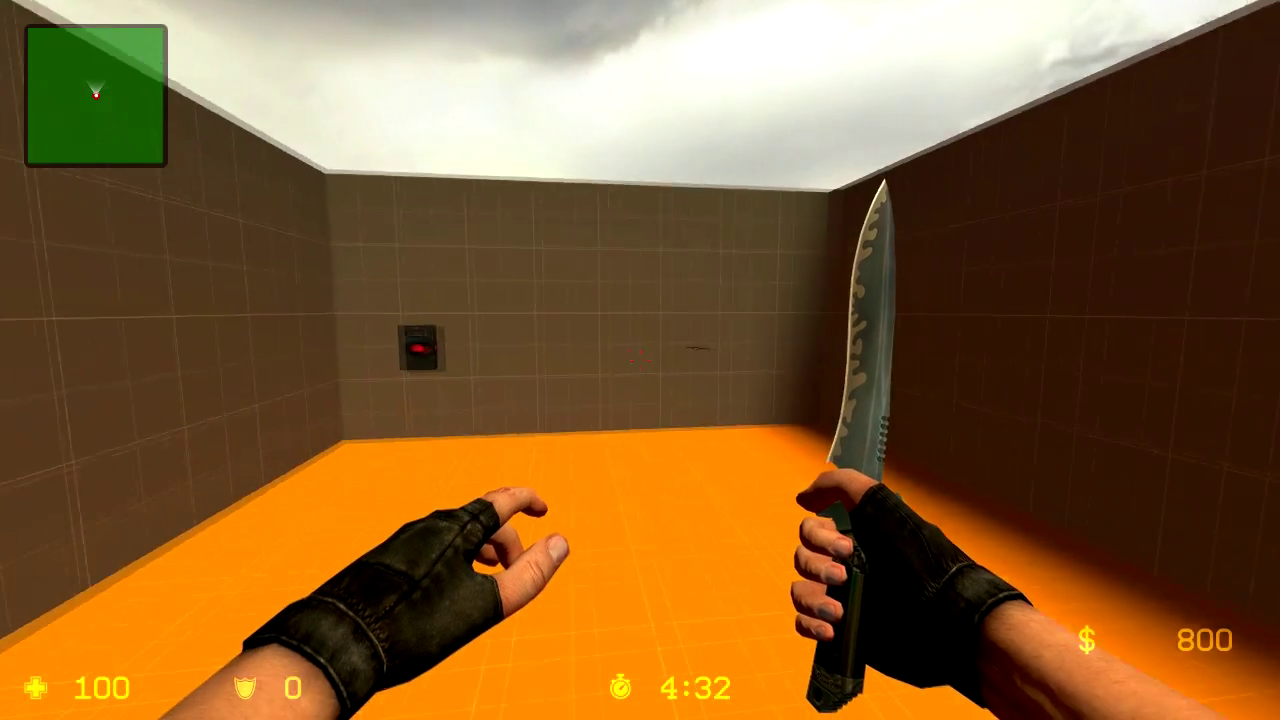
key(w)
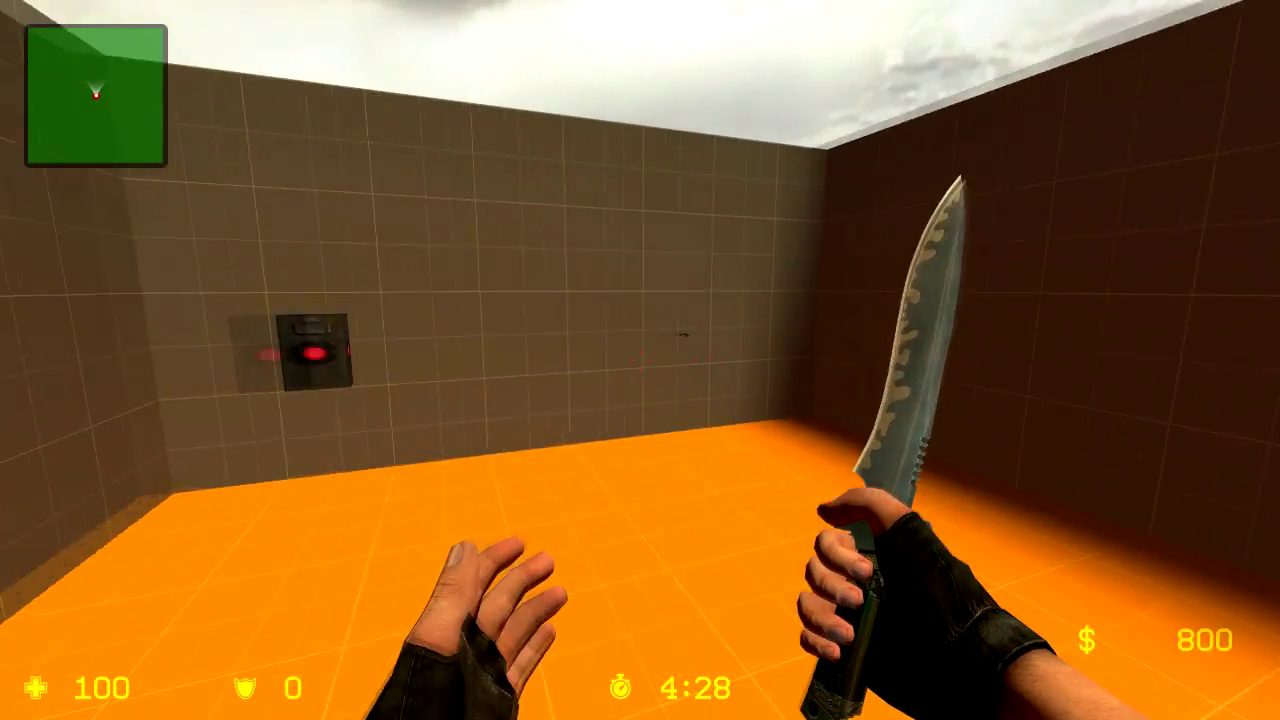
click(640, 360)
key(w)
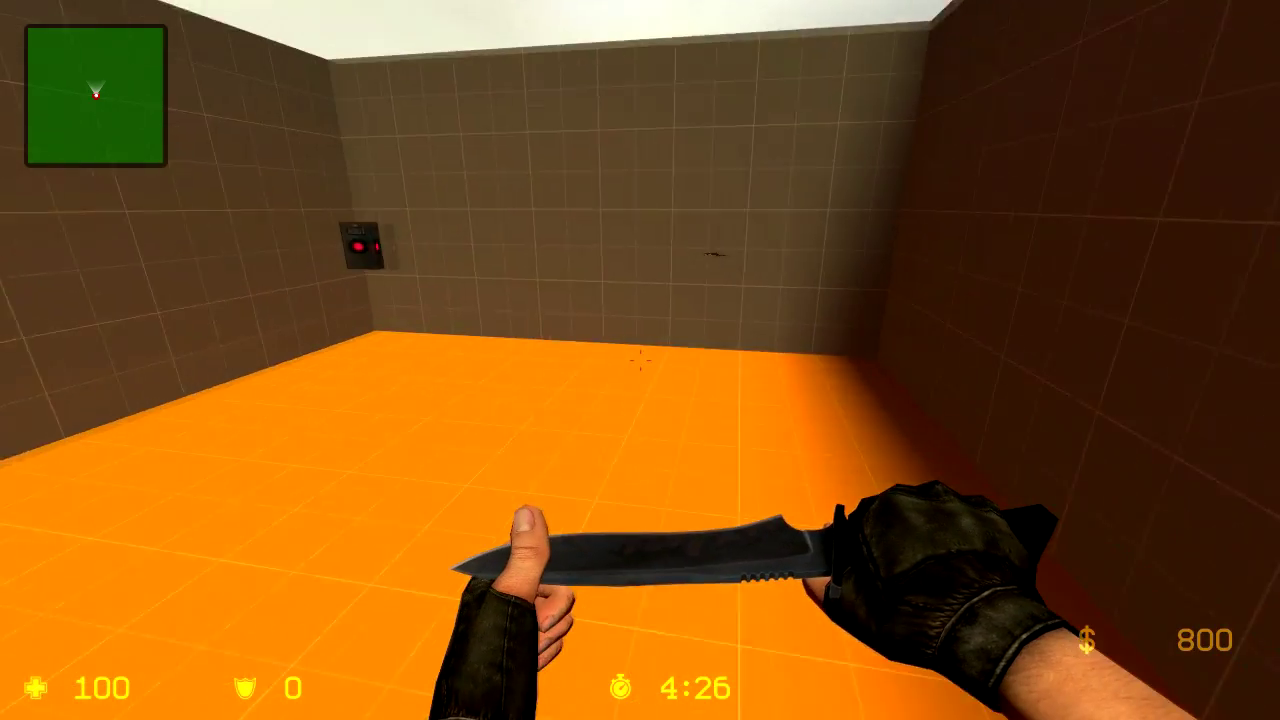
key(s)
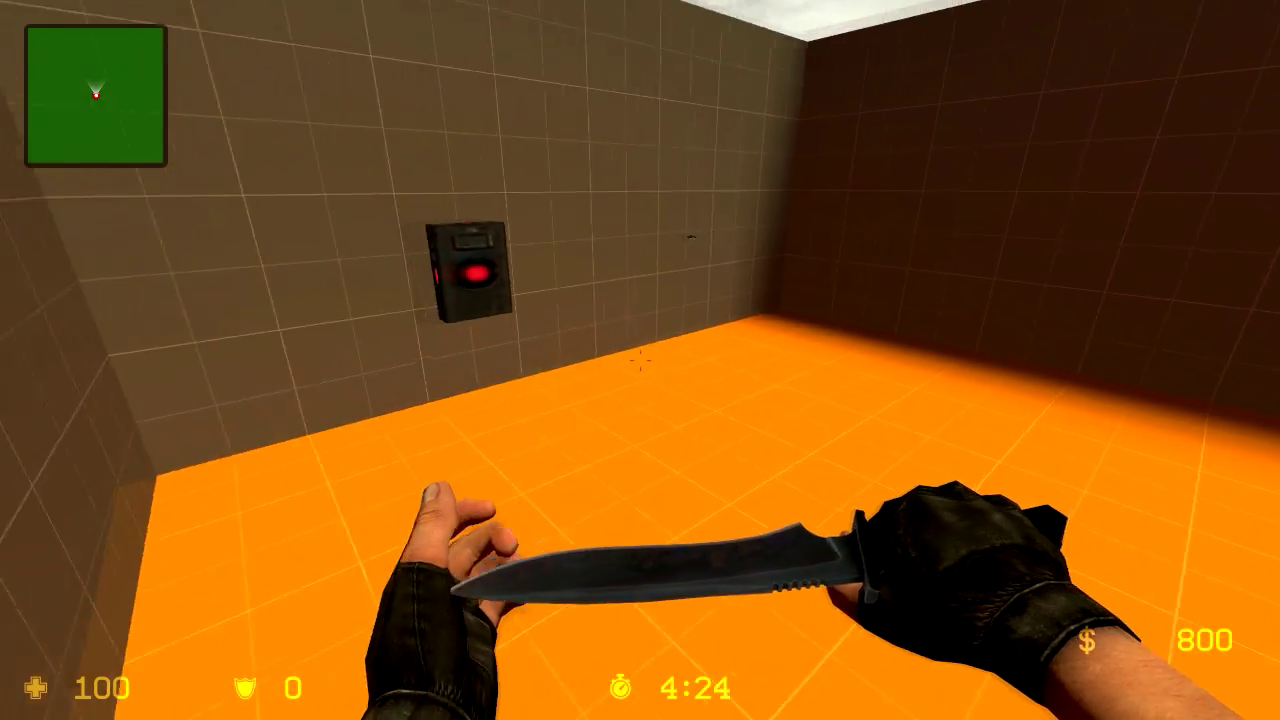
key(d)
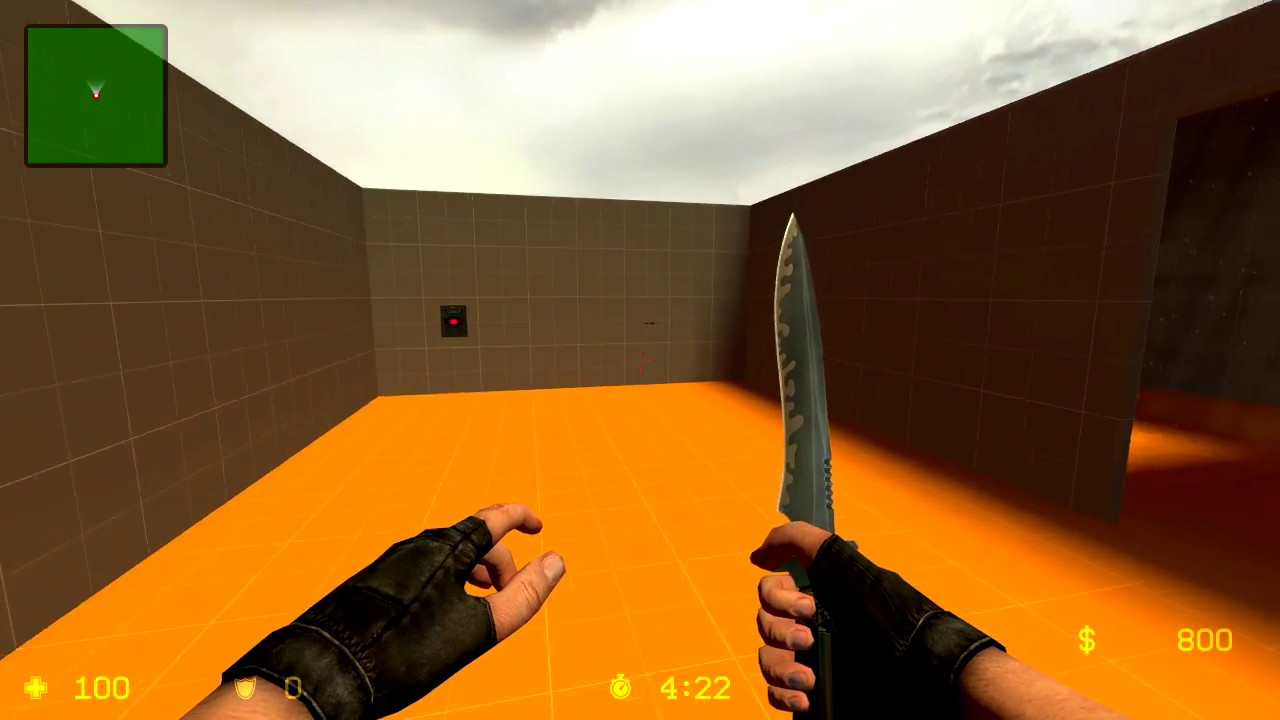
key(w)
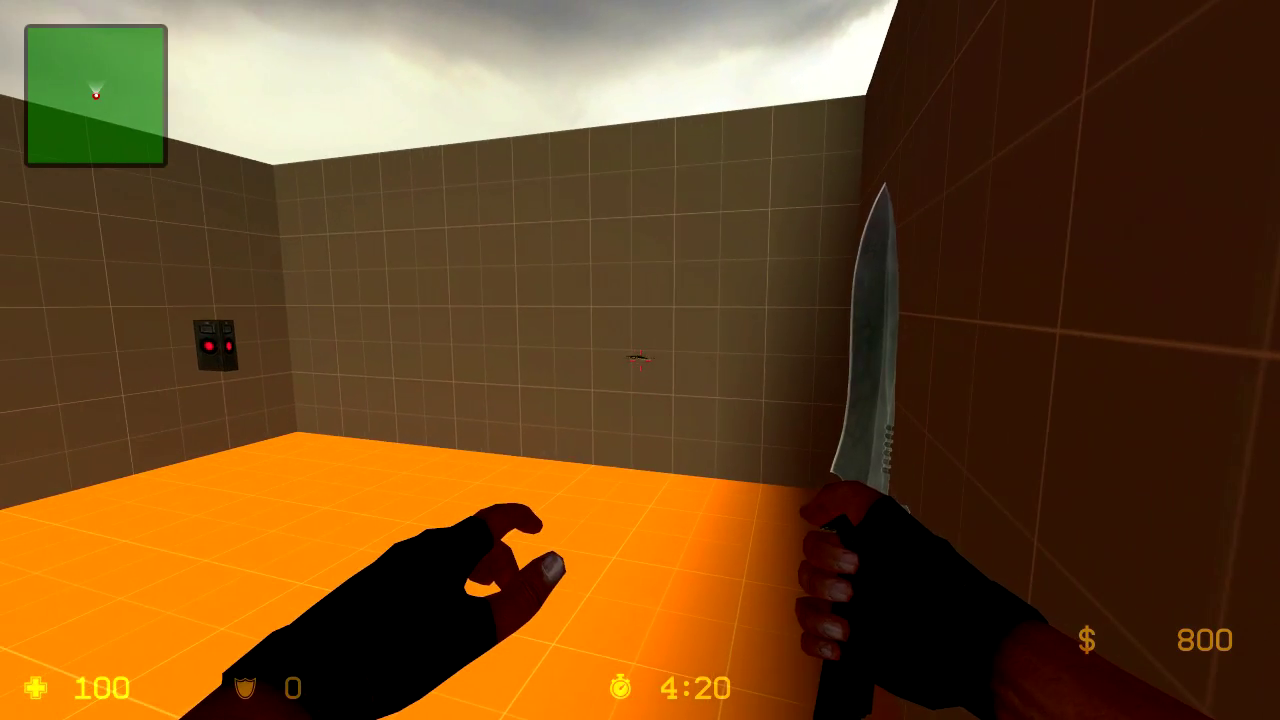
key(s)
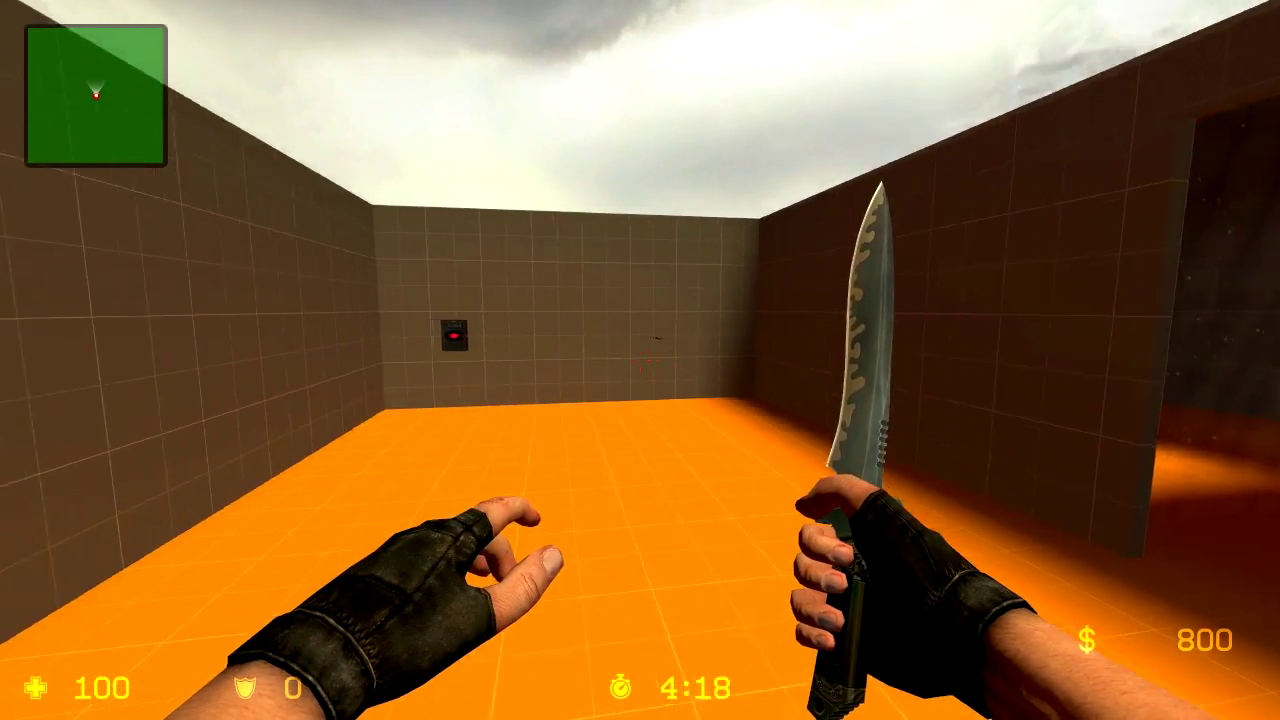
key(w)
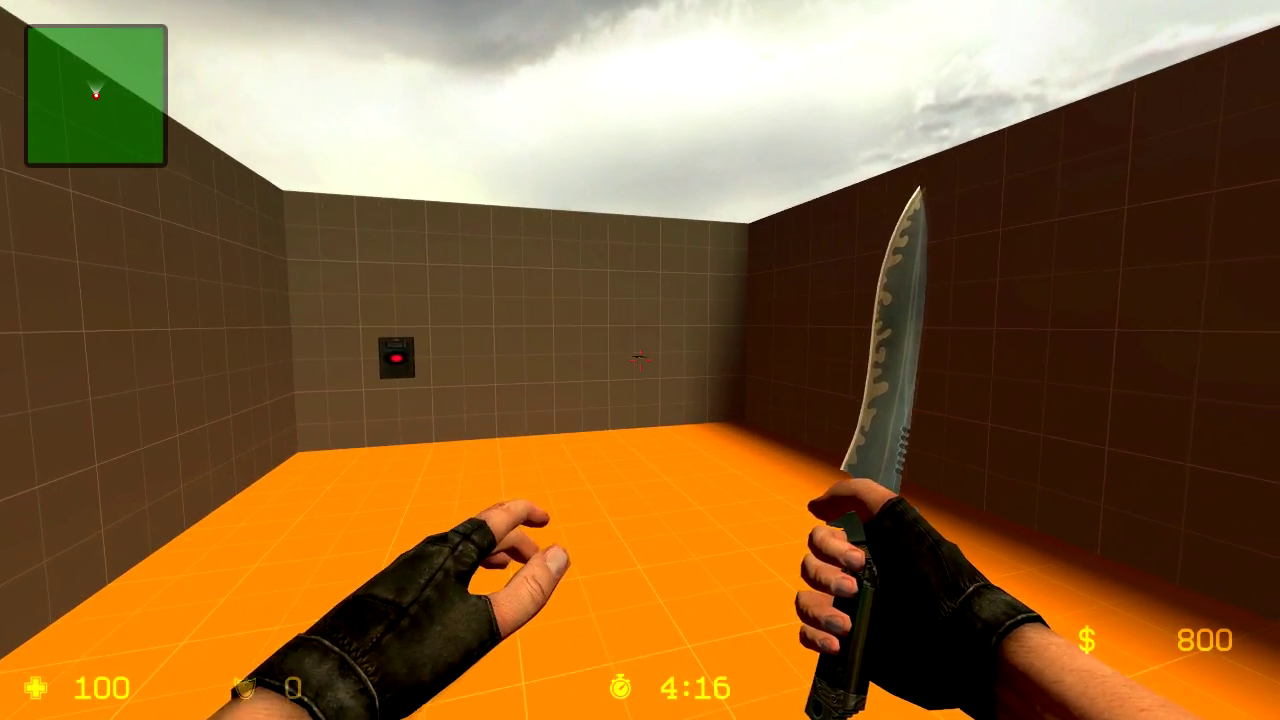